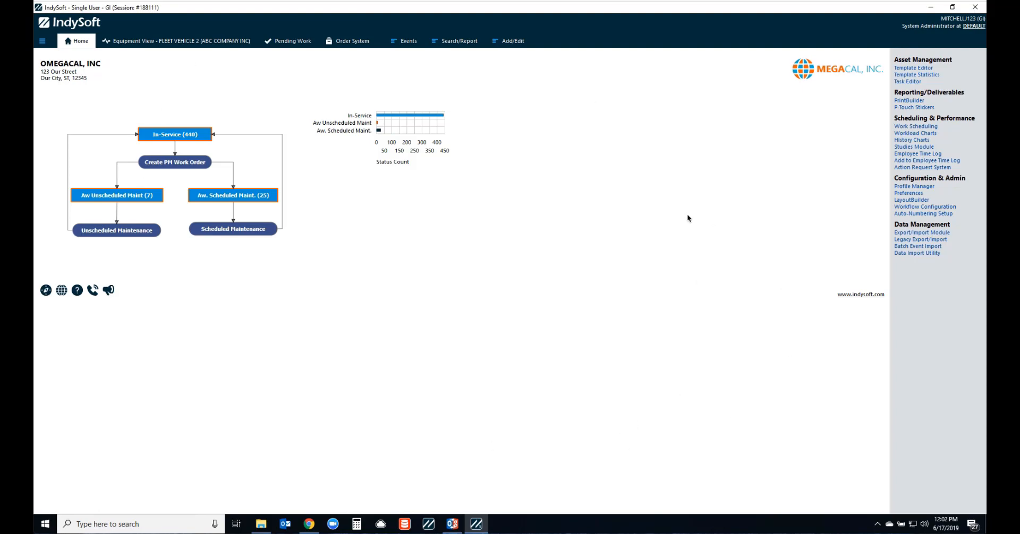
- Review the Tooling and Preventive Maintenance options in the application settings of the user/location preferences, leaving them as they are
left_click(908, 195)
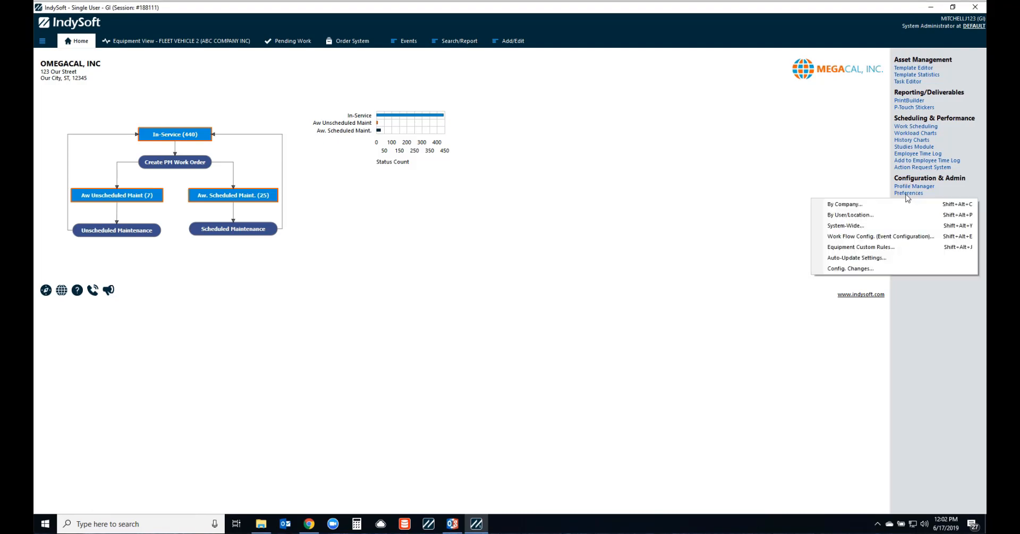
left_click(850, 215)
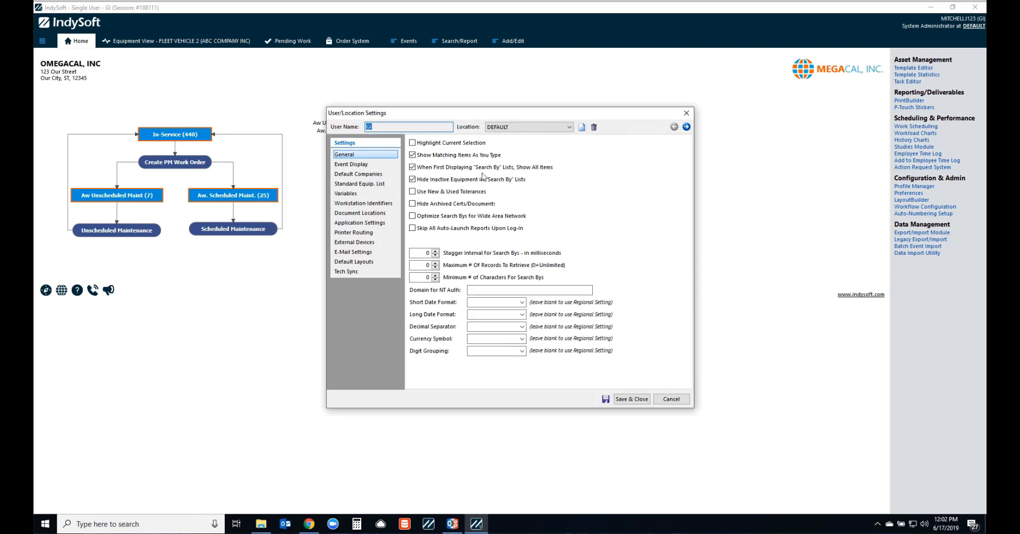
left_click(352, 223)
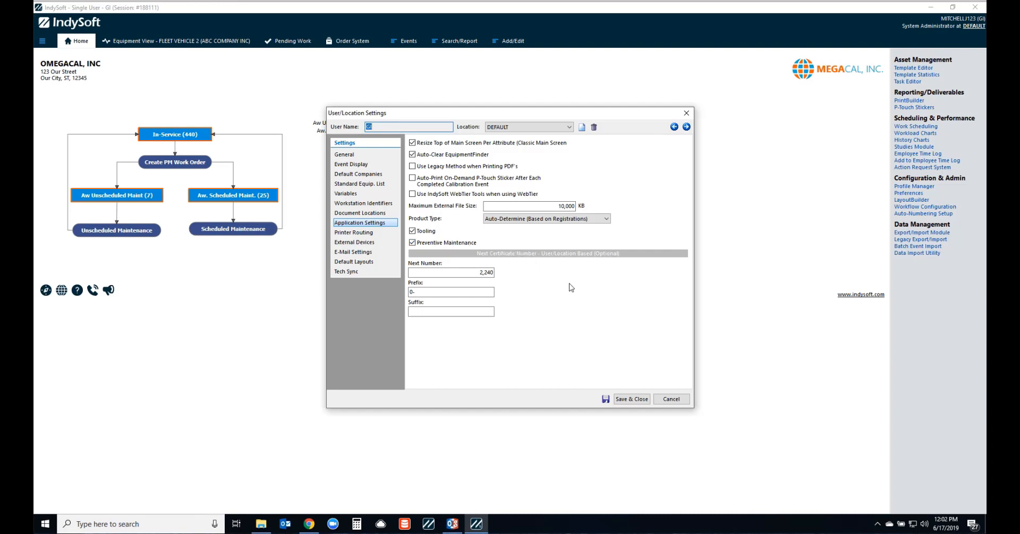
left_click(675, 399)
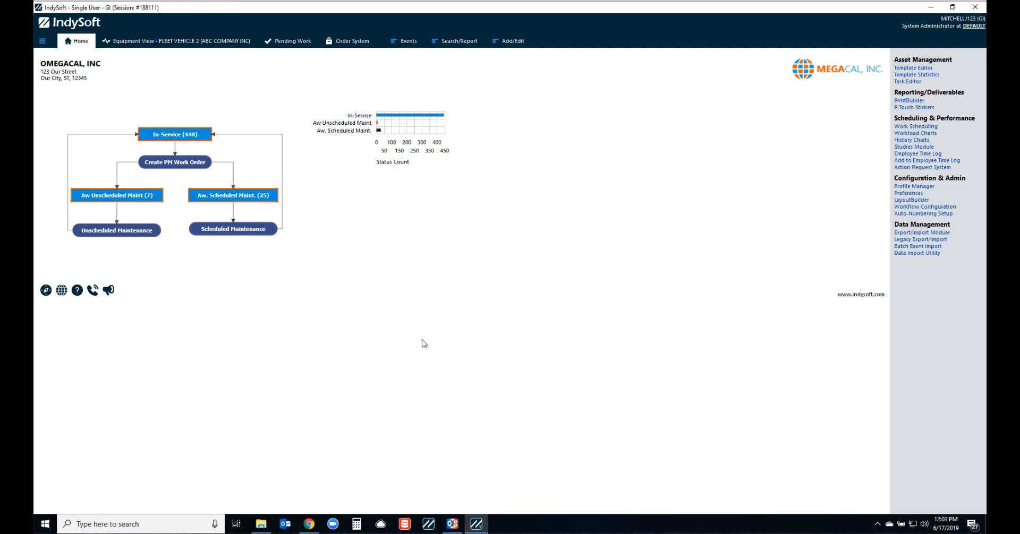
left_click(43, 41)
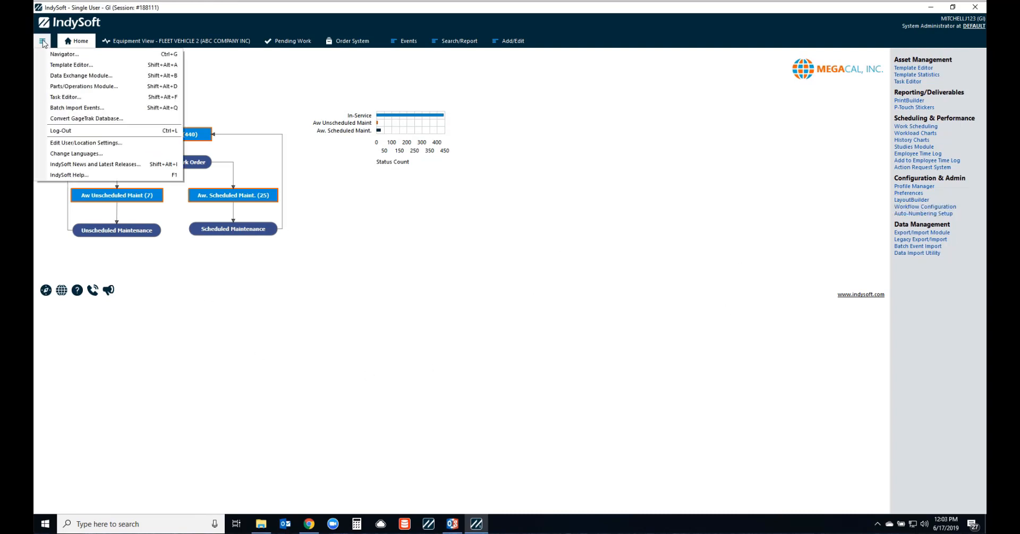
left_click(78, 99)
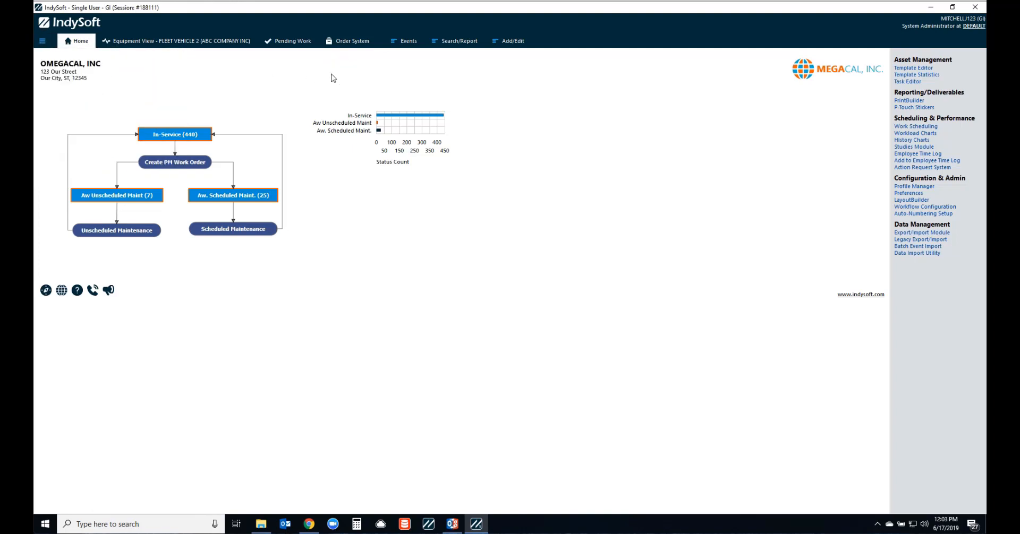
left_click(43, 41)
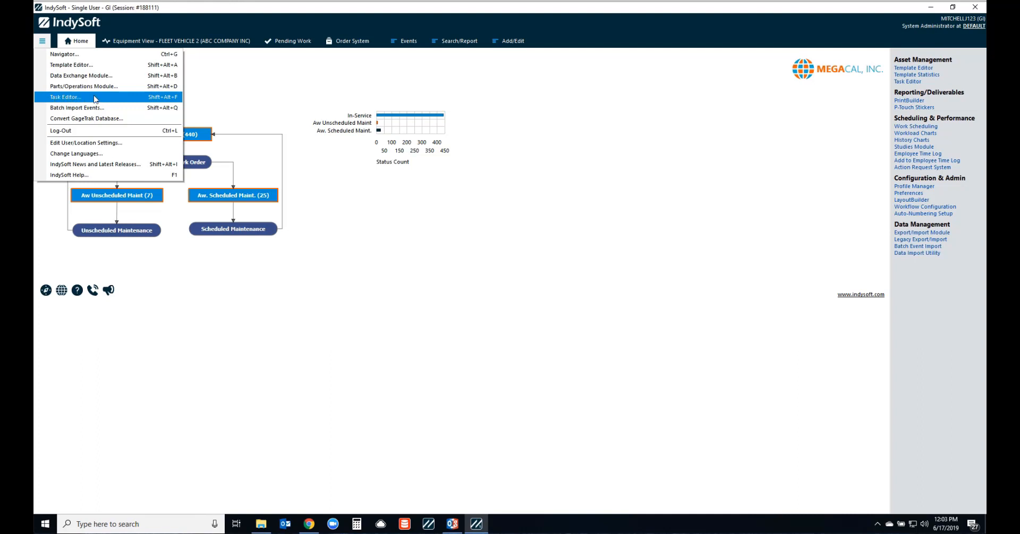
left_click(484, 262)
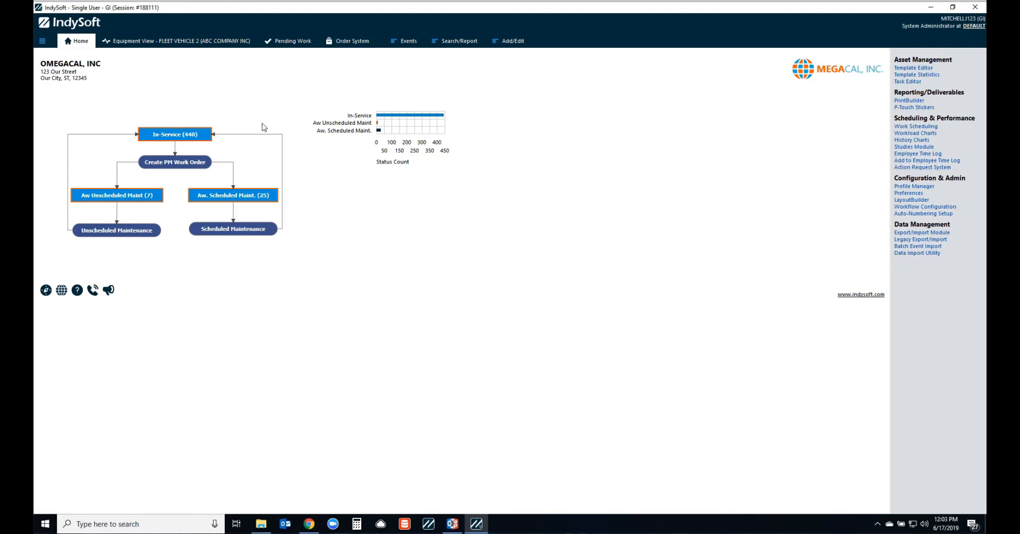
- Open the FLEET VEHICLE 2 equipment record, enlarge its scheduling area and delete all four existing maintenance schedules
left_click(178, 40)
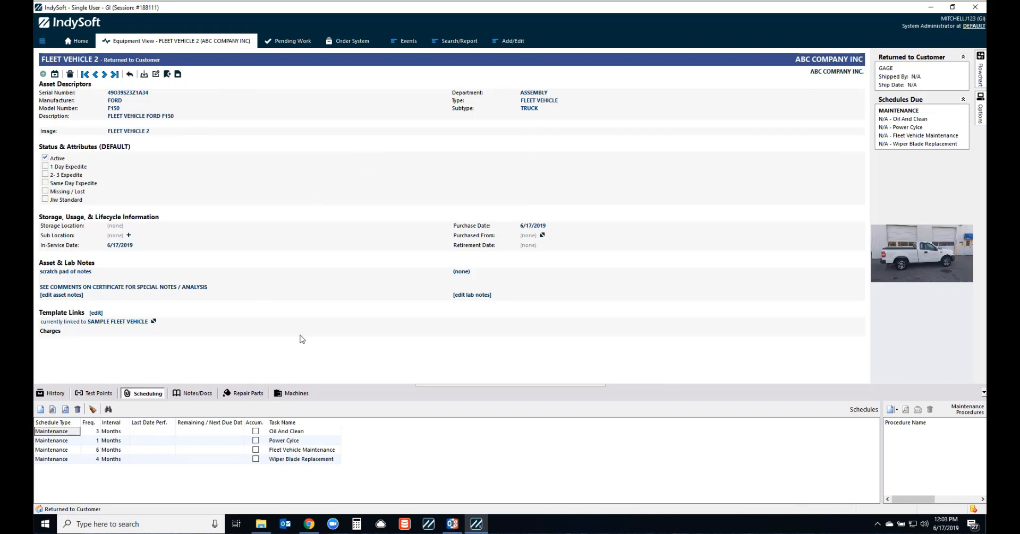
left_click_drag(440, 393, 433, 348)
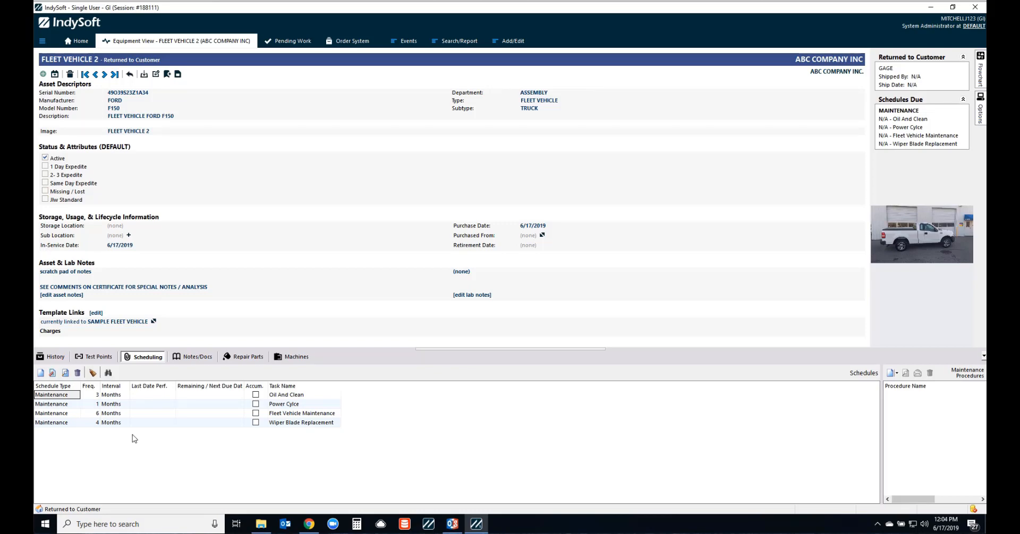
left_click(69, 396)
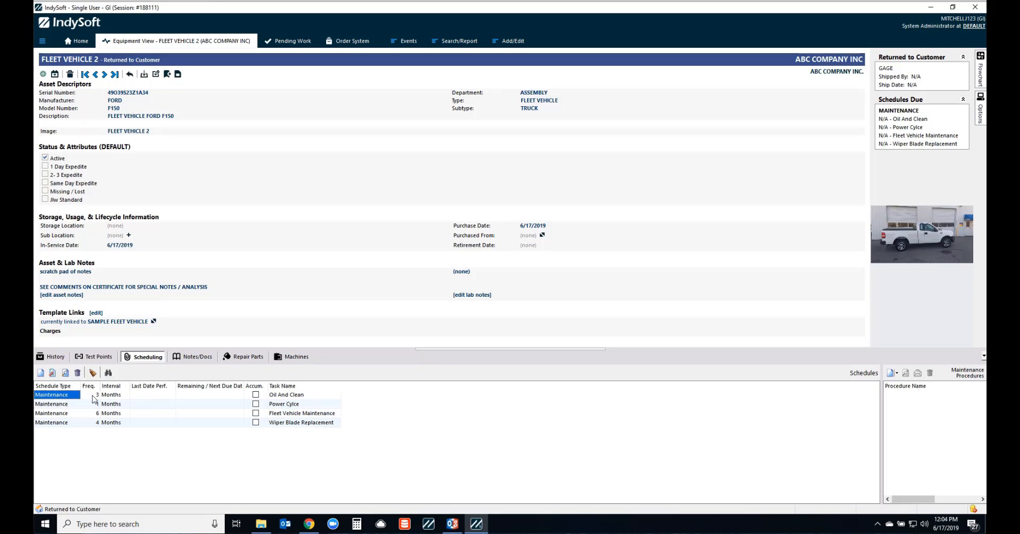
left_click(78, 372)
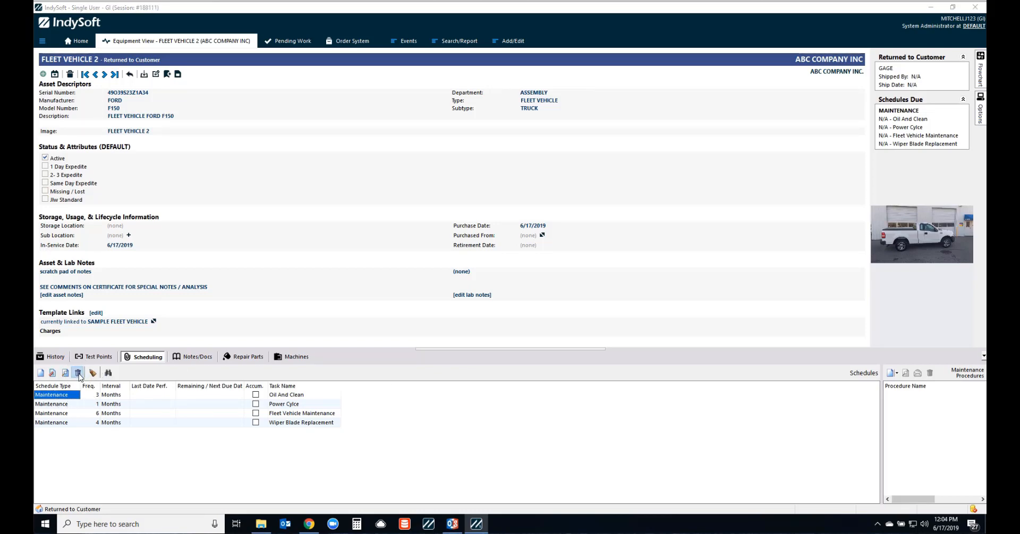
left_click(495, 278)
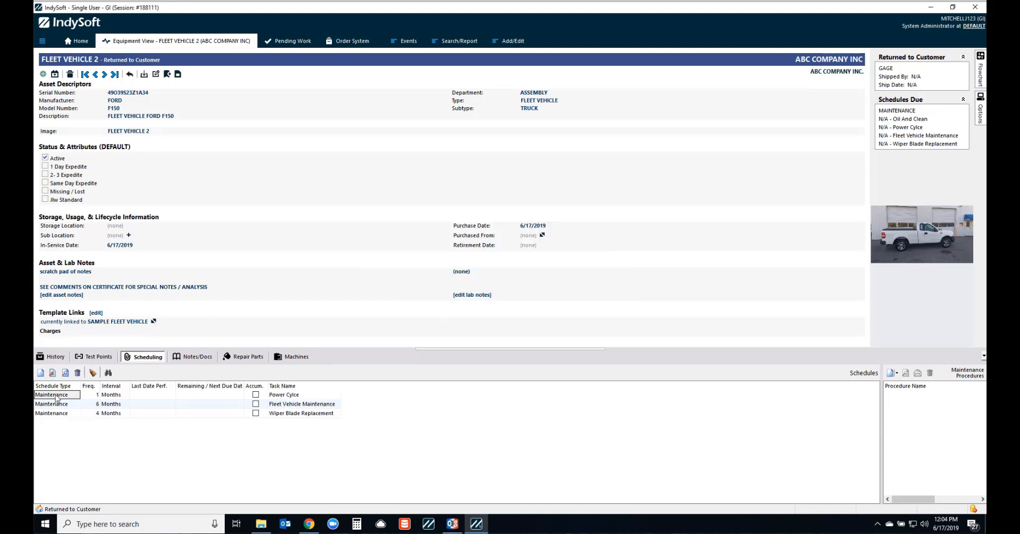
left_click(77, 374)
left_click(467, 276)
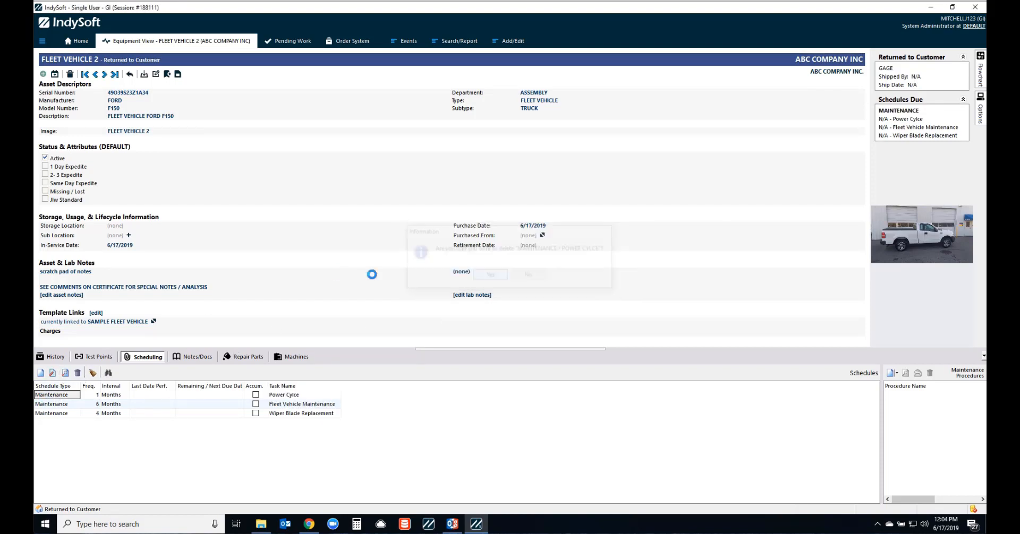
left_click(77, 373)
left_click(493, 276)
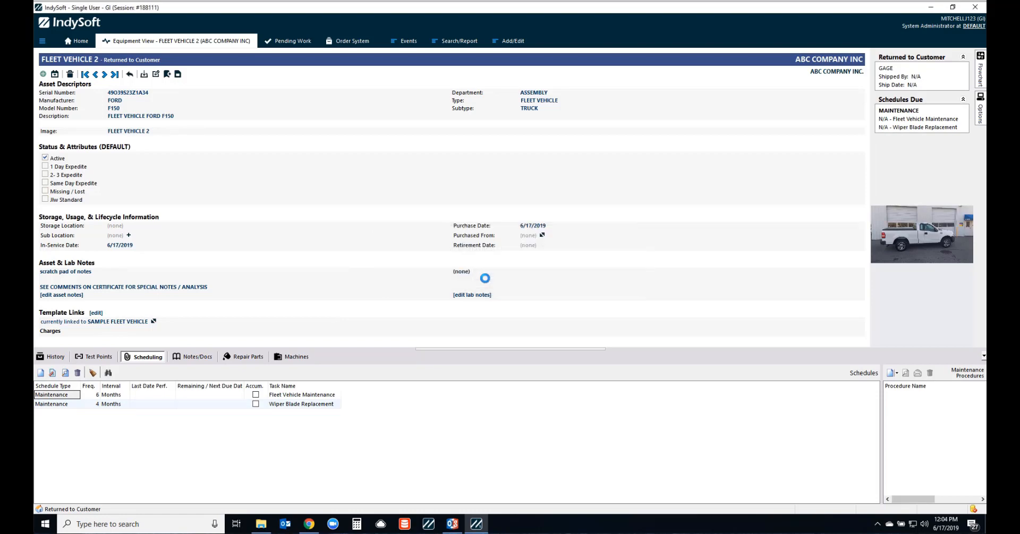
left_click(77, 374)
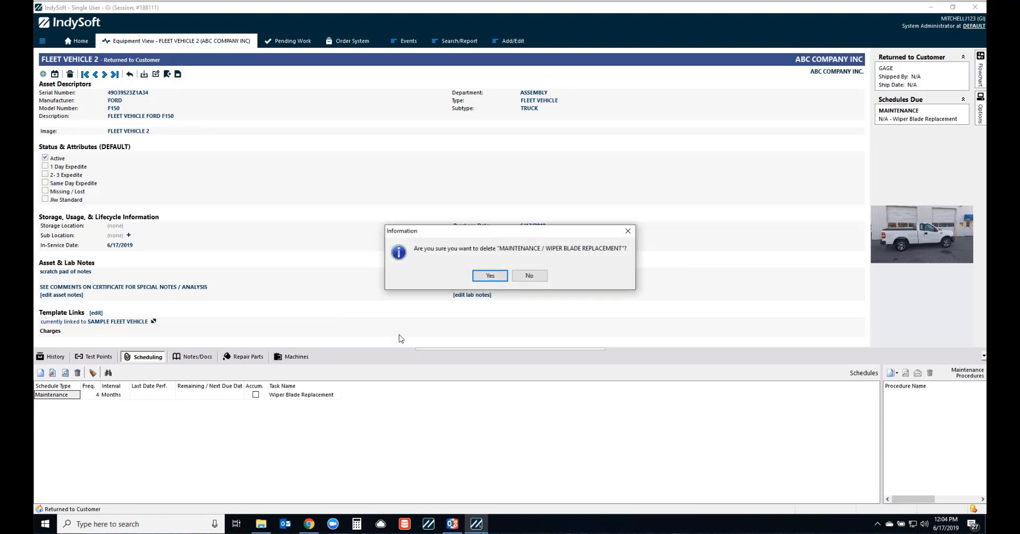
left_click(490, 277)
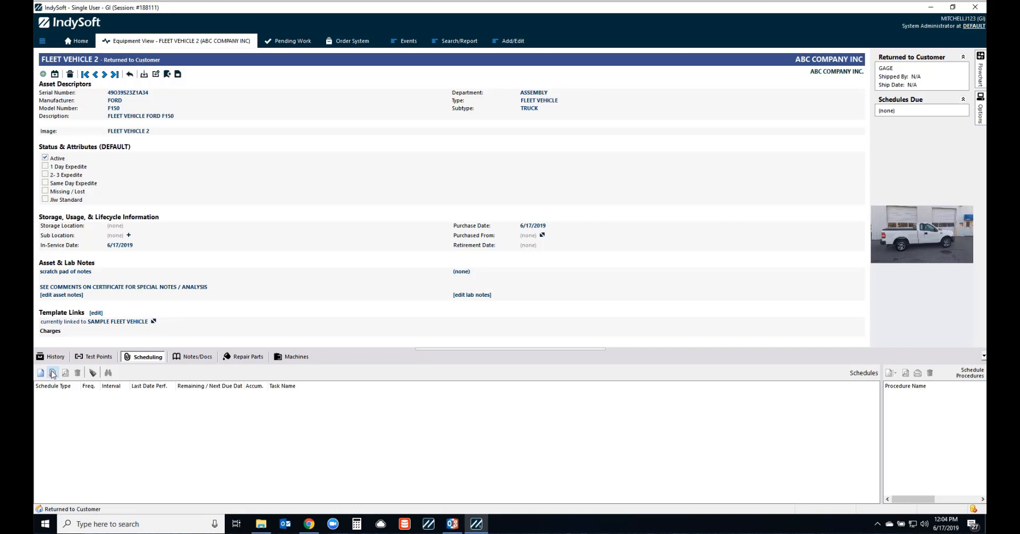
- Start a new schedule for the vehicle and set its schedule type to MAINTENANCE
left_click(52, 374)
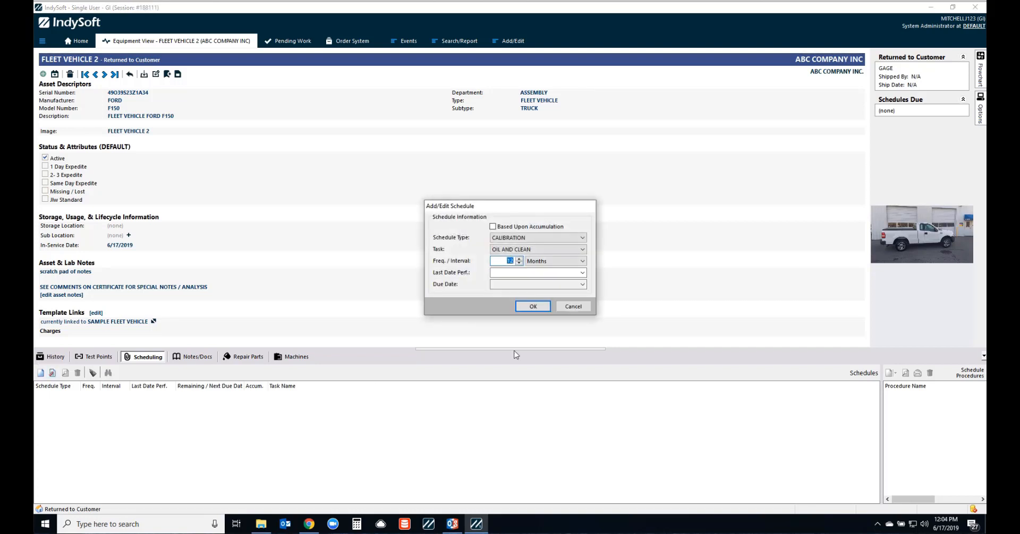
left_click(507, 240)
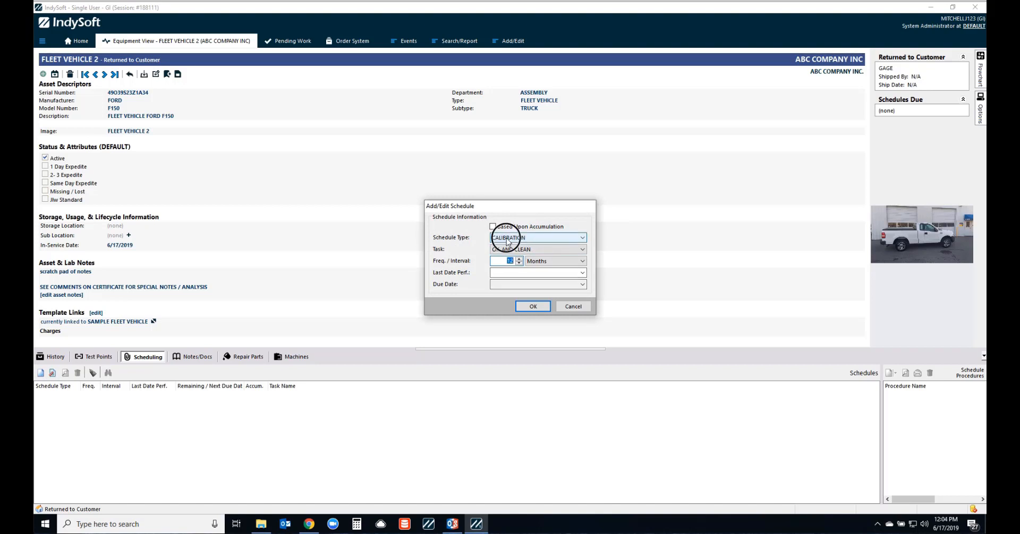
type("MAINTENANCE")
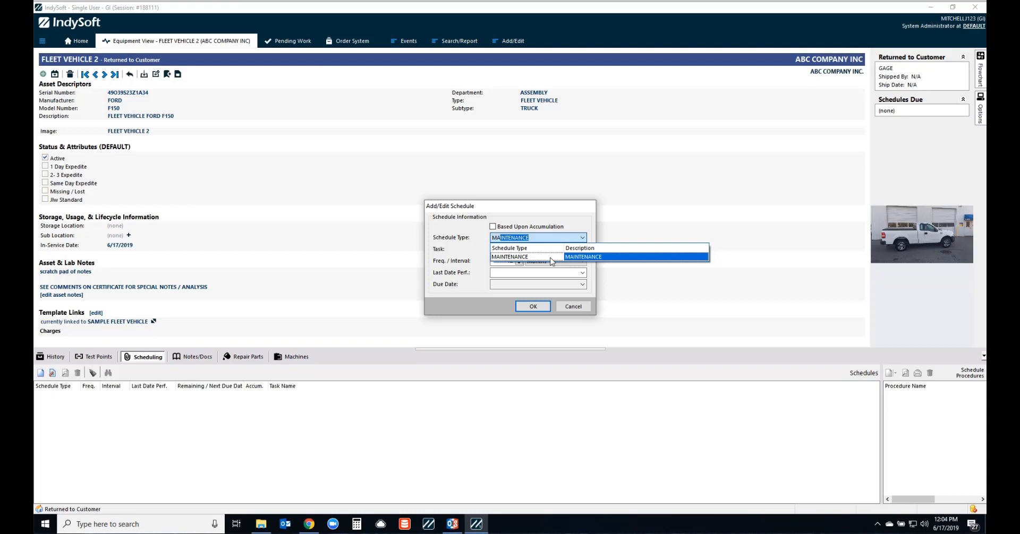
left_click(551, 258)
left_click(552, 260)
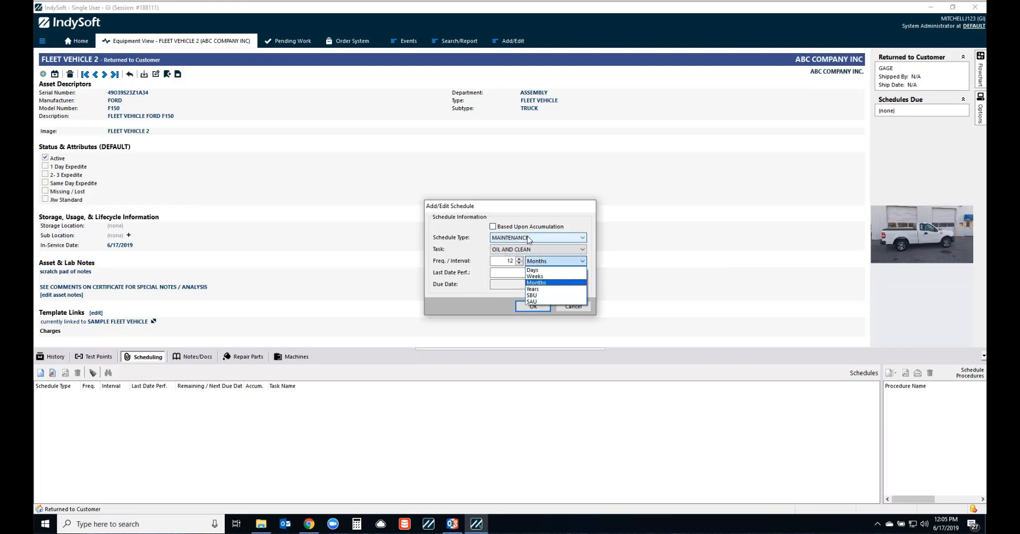
- Make the new schedule based upon accumulation and set its task to FLEET VEHICLE MAINTENANCE
left_click(492, 226)
left_click(493, 226)
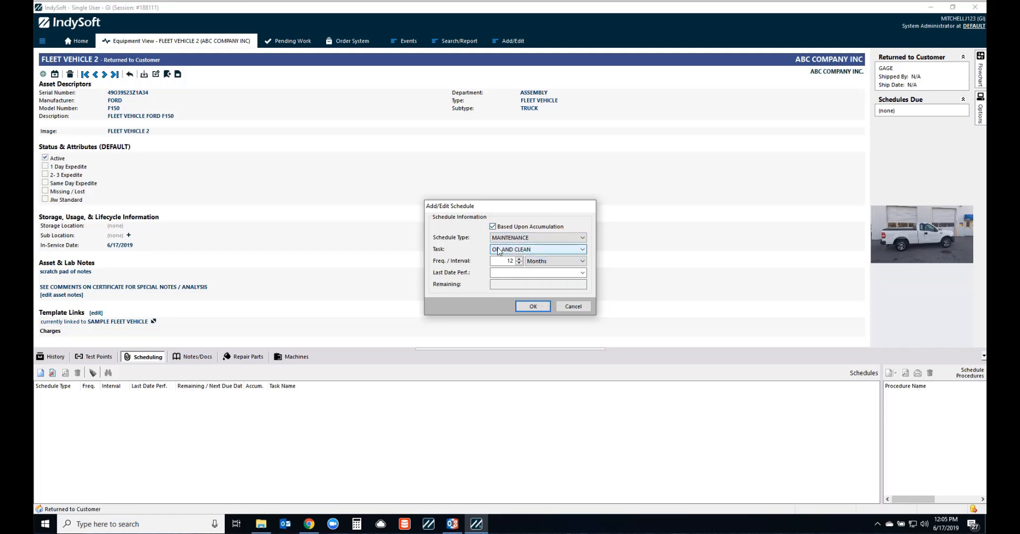
left_click(527, 252)
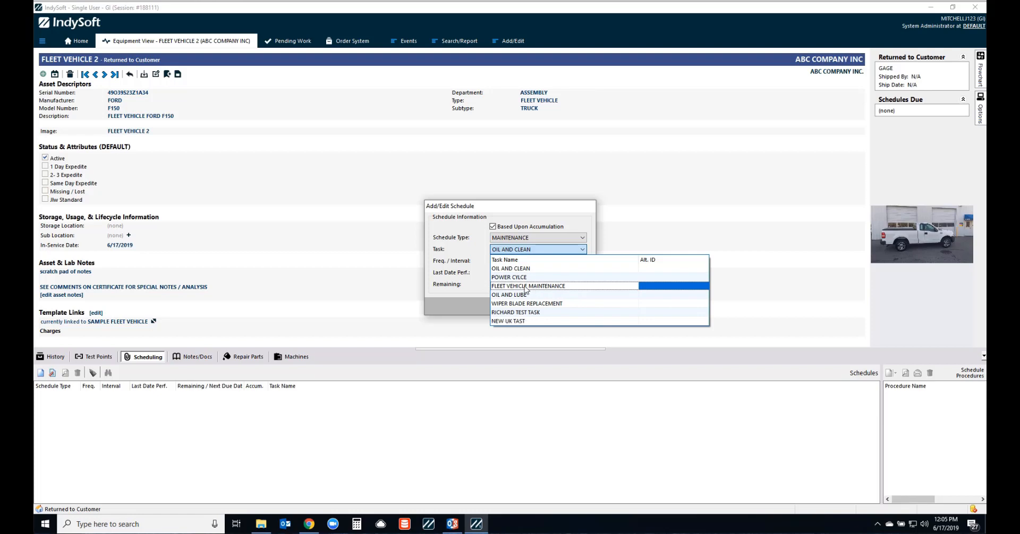
left_click(575, 287)
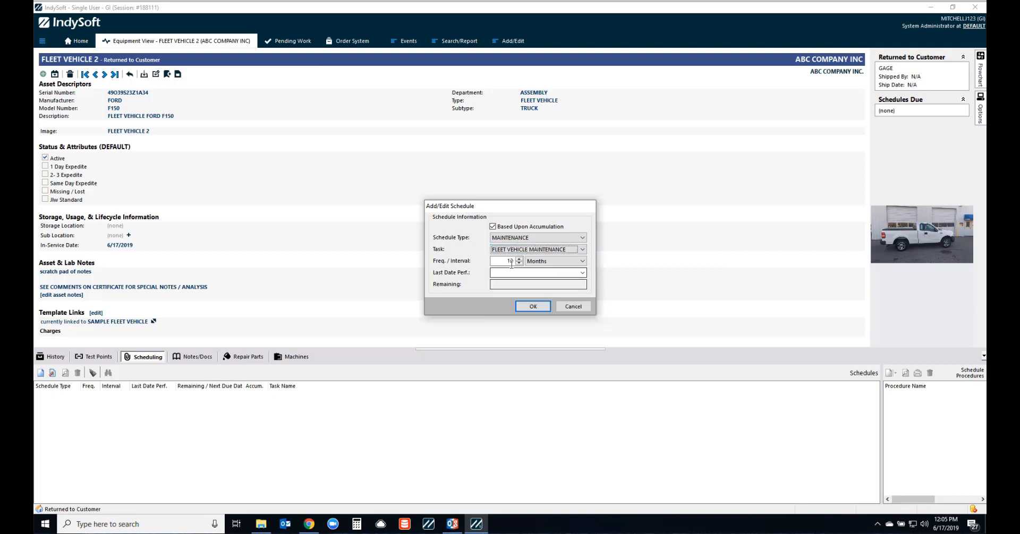
- Set the schedule's last date performed to 4/8/2019 and save the schedule
left_click(583, 273)
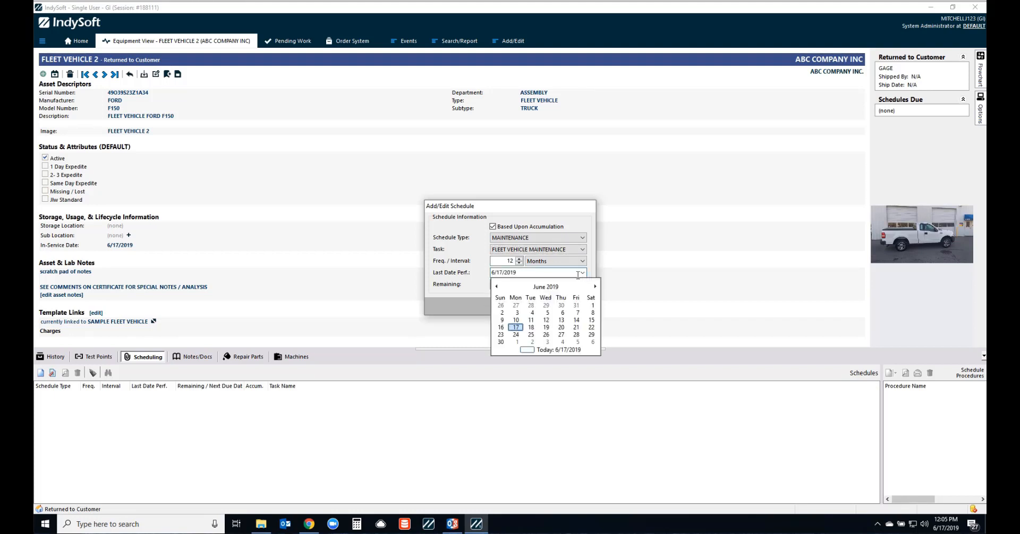
left_click(496, 287)
left_click(496, 287)
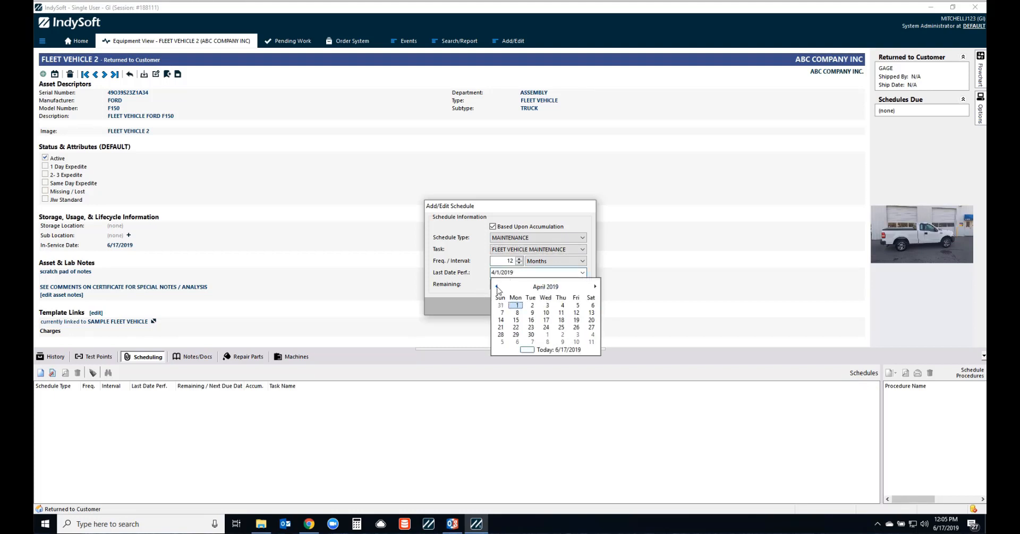
left_click(519, 309)
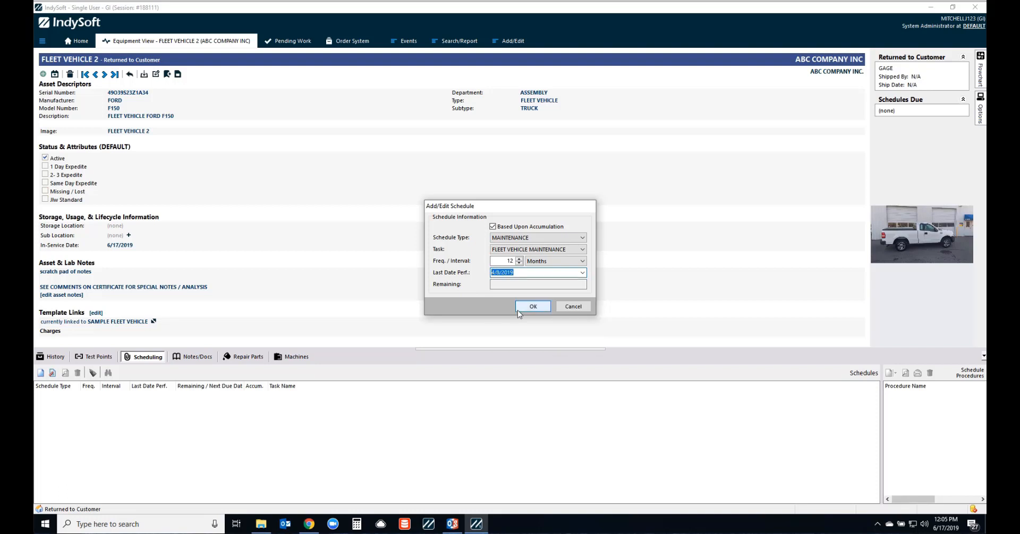
left_click(533, 307)
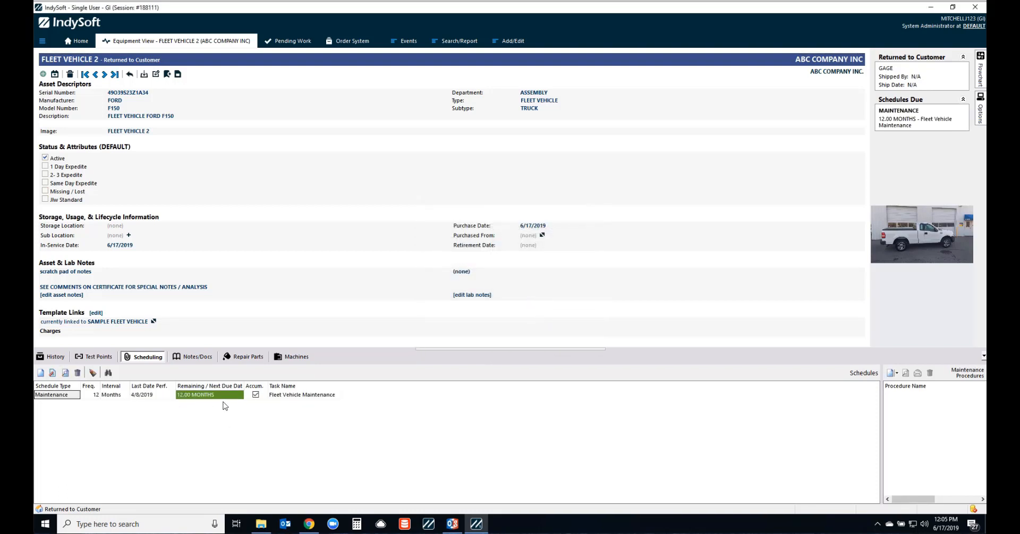
- Edit the Fleet Vehicle Maintenance schedule so that it is not based upon accumulation, and save it
double_click(68, 395)
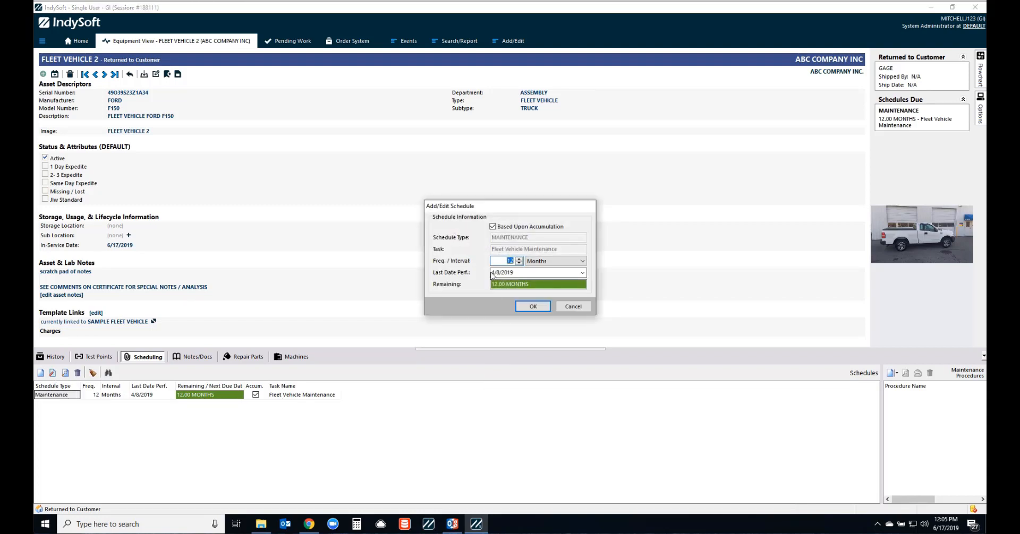
left_click(492, 226)
left_click(531, 306)
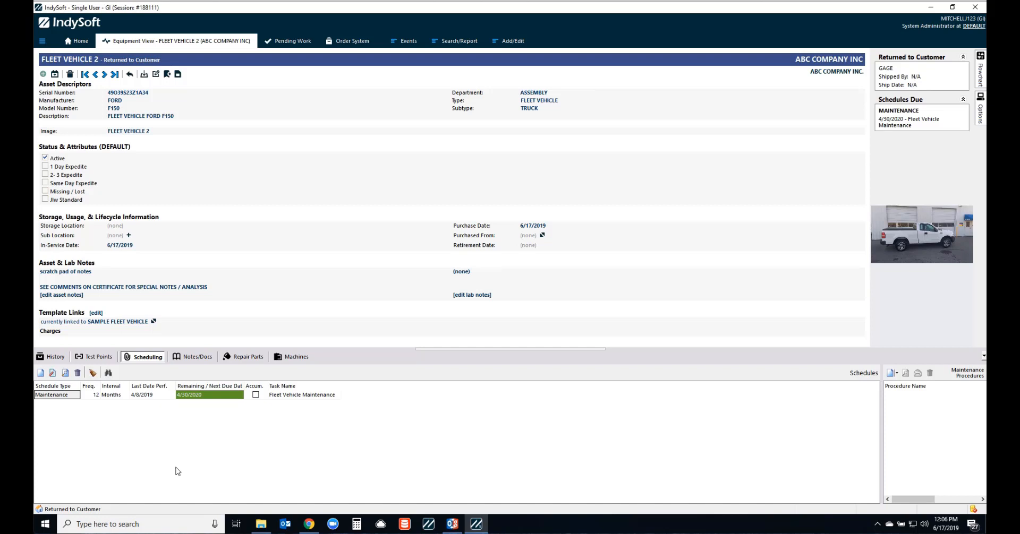
- Start a second schedule for the vehicle with schedule type MAINTENANCE and task OIL AND CLEAN
left_click(53, 372)
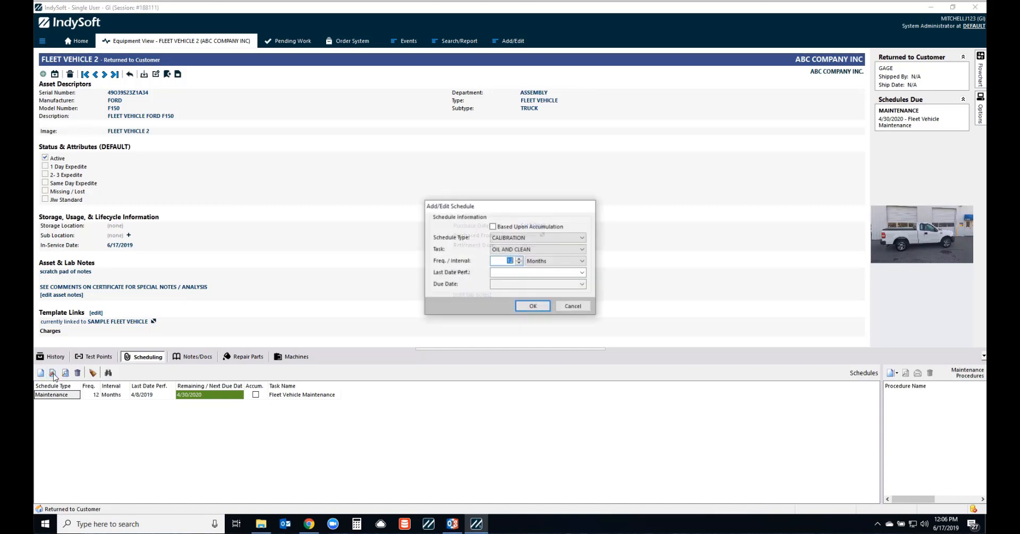
left_click(523, 238)
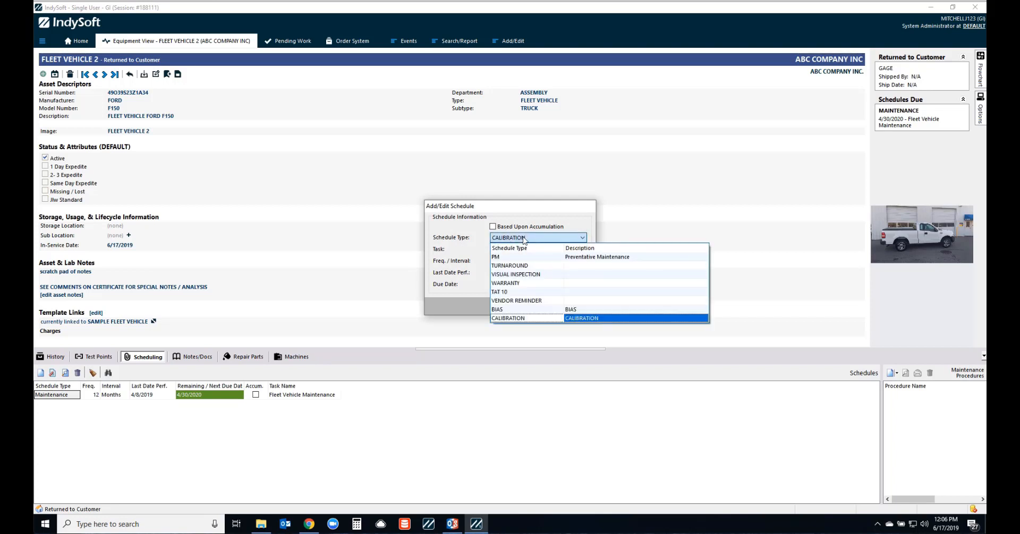
type("MAINTENANCE")
left_click(527, 249)
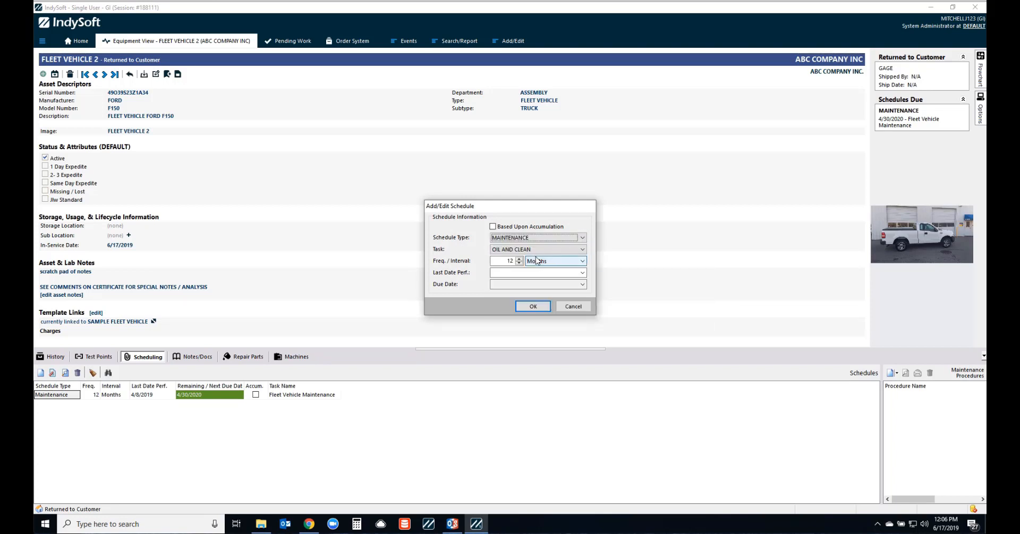
type("OIL AND CLEAN")
left_click(538, 250)
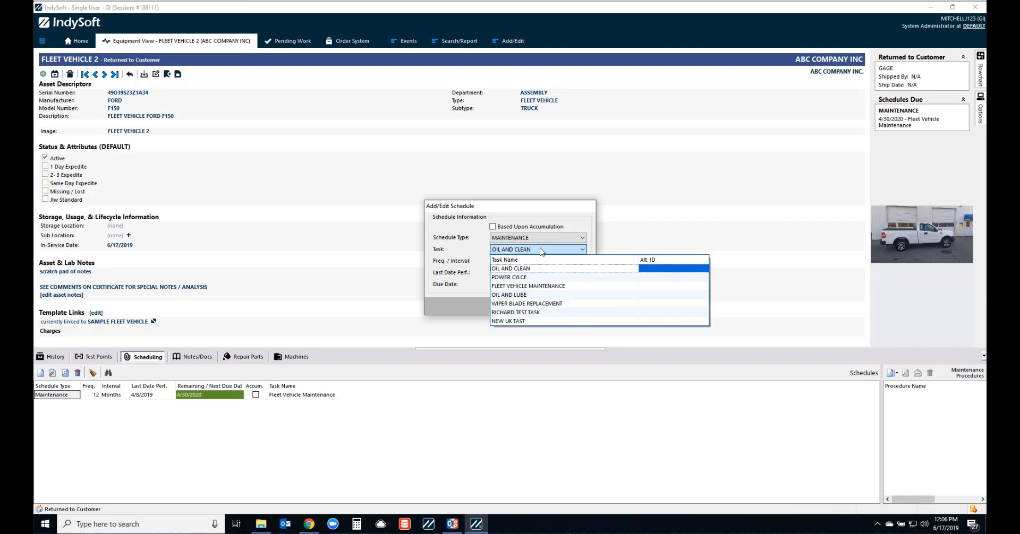
left_click(541, 268)
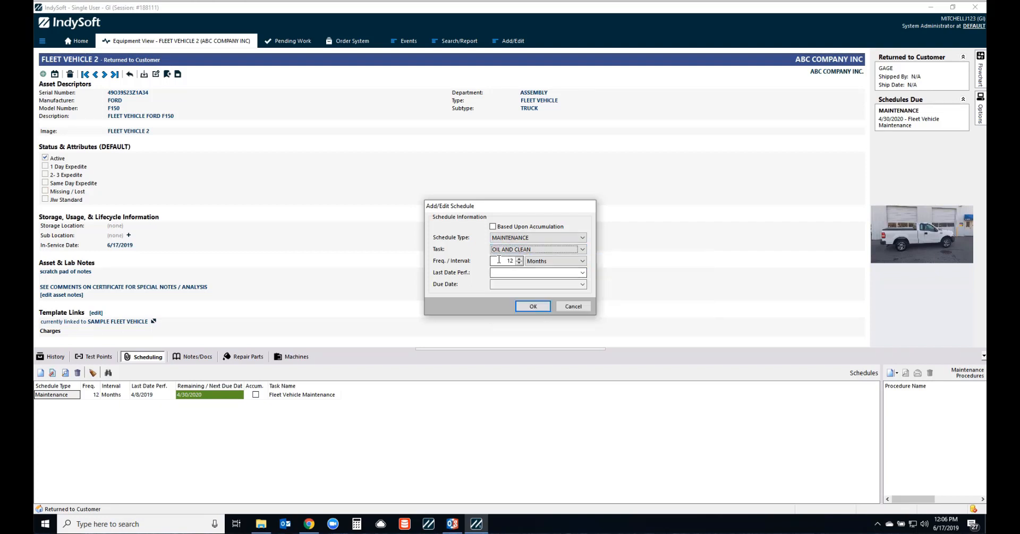
- Set the Oil and Clean schedule's interval to 6 months with last date performed 6/3/2019, and save it
double_click(498, 259)
type("6")
left_click(583, 273)
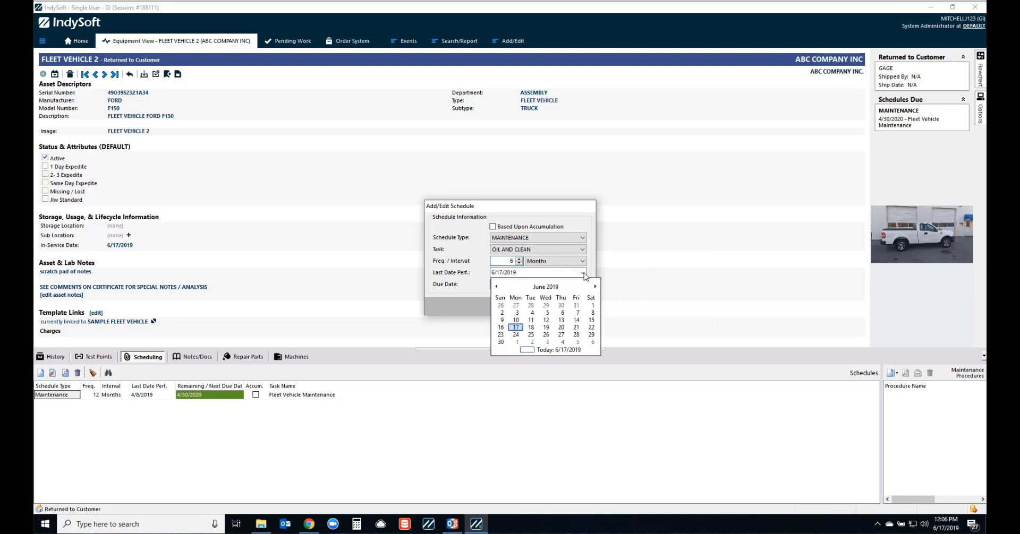
left_click(517, 313)
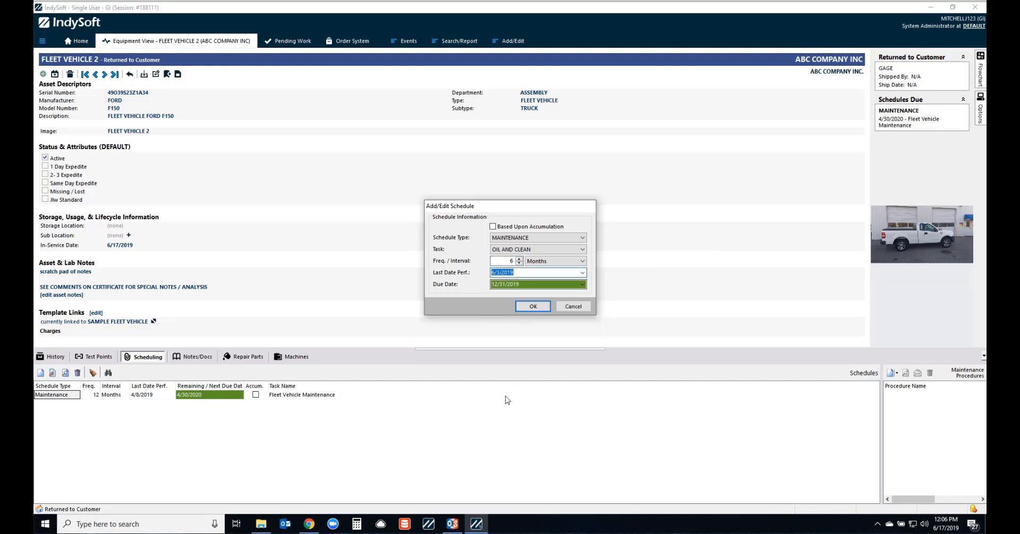
left_click(531, 309)
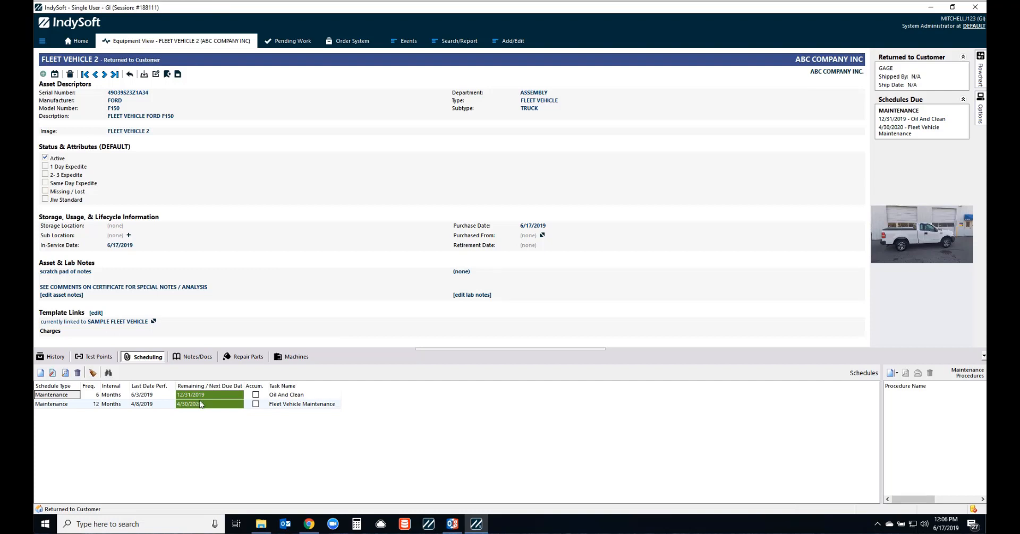
- Start a third schedule with type MAINTENANCE, task WIPER BLADE REPLACEMENT and an interval of 3 months
left_click(54, 374)
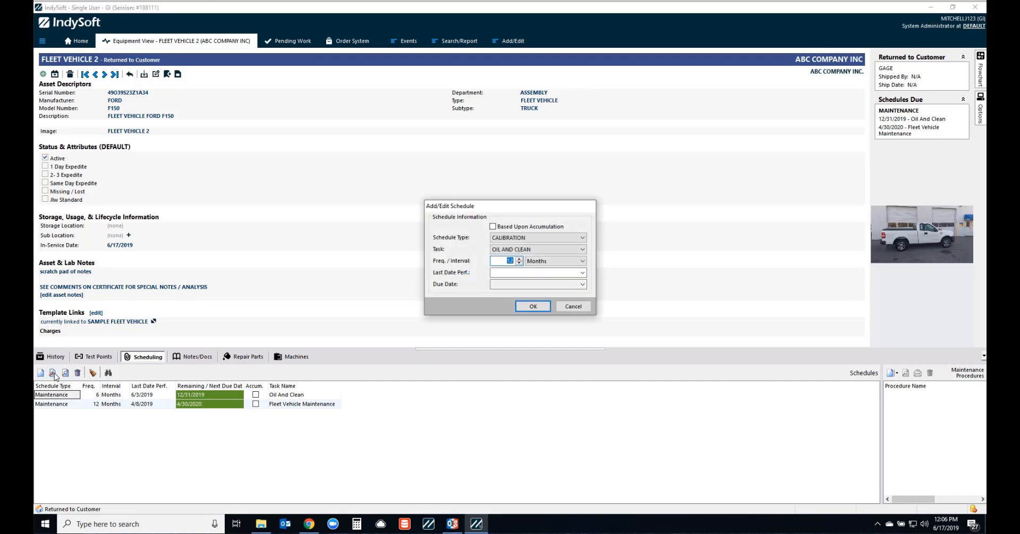
left_click(561, 239)
type("MAINTENANCE")
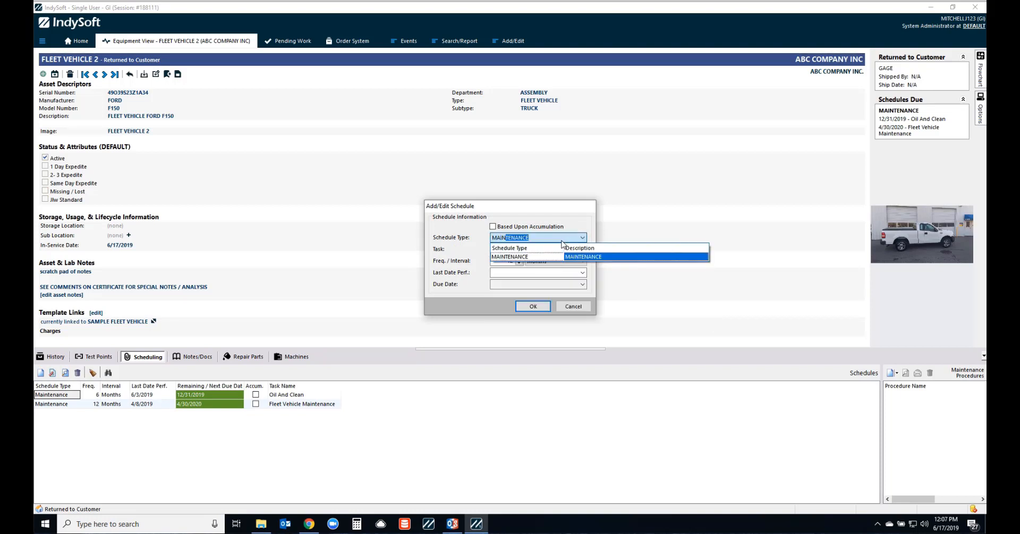
left_click(531, 257)
left_click(507, 249)
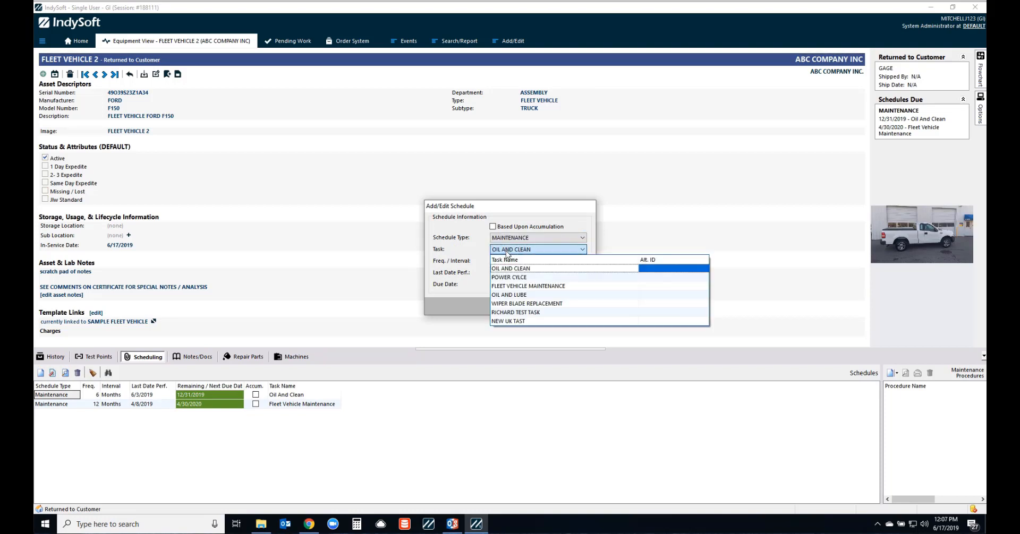
left_click(537, 307)
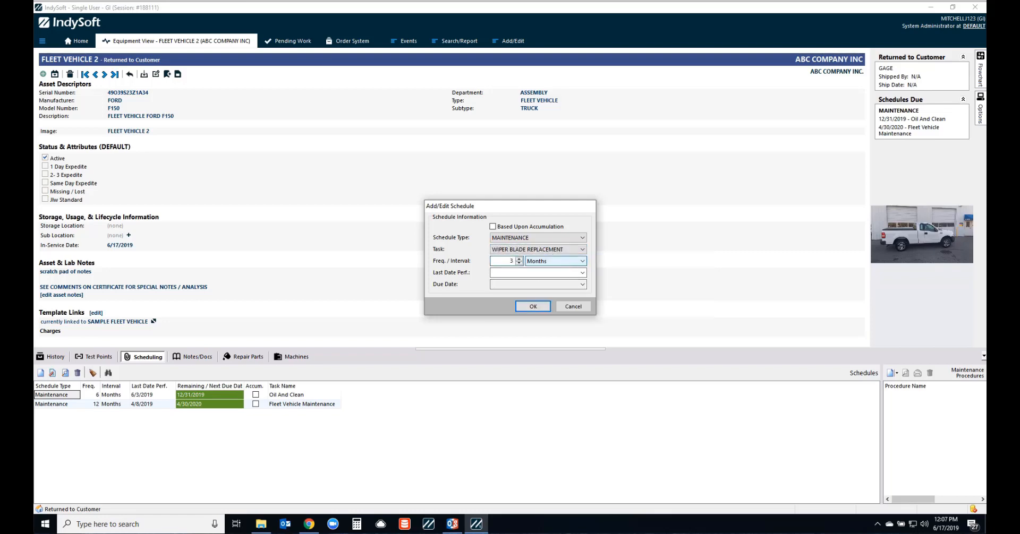
- Set the wiper blade schedule's last date performed to 2/4/2019 and save the schedule
left_click(582, 273)
left_click(498, 286)
left_click(498, 286)
left_click(498, 286)
left_click(497, 286)
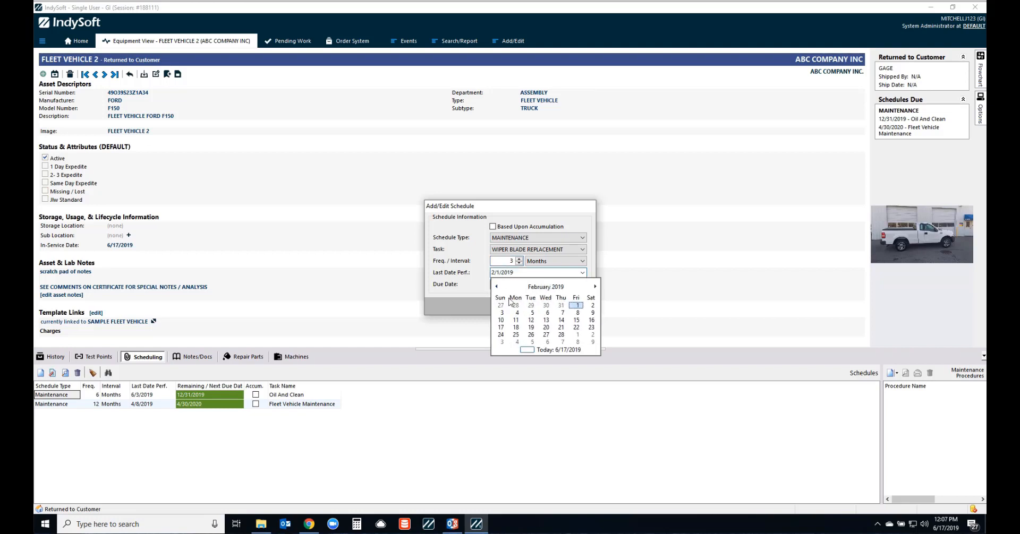
left_click(522, 313)
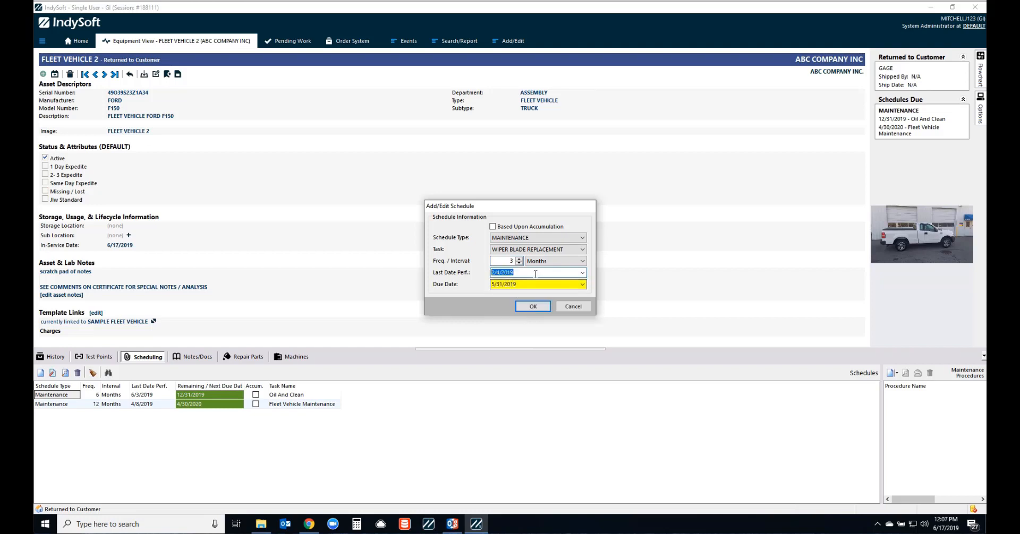
left_click(532, 306)
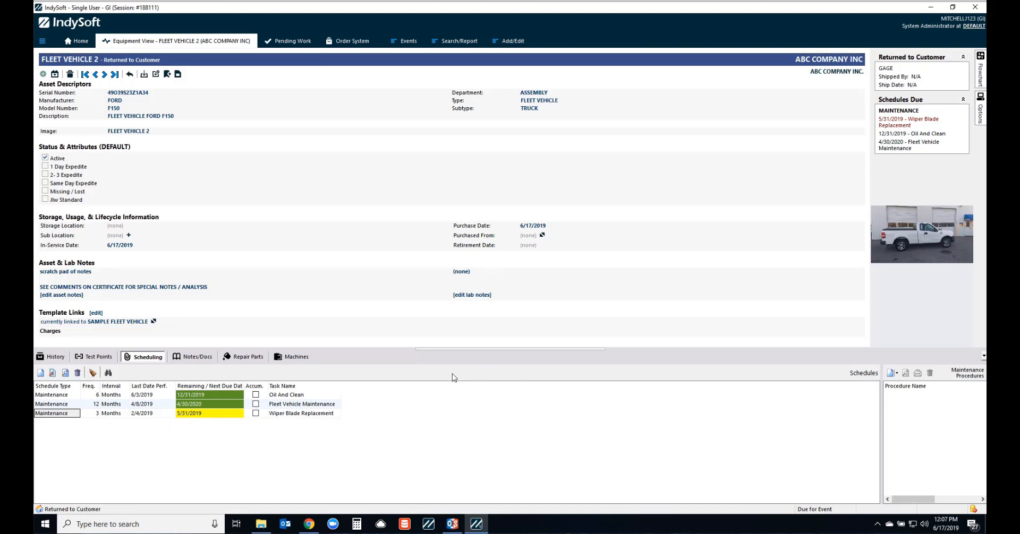
- Start a PM work order from the home workflow and set its maintenance type to SCHEDULED
left_click(76, 42)
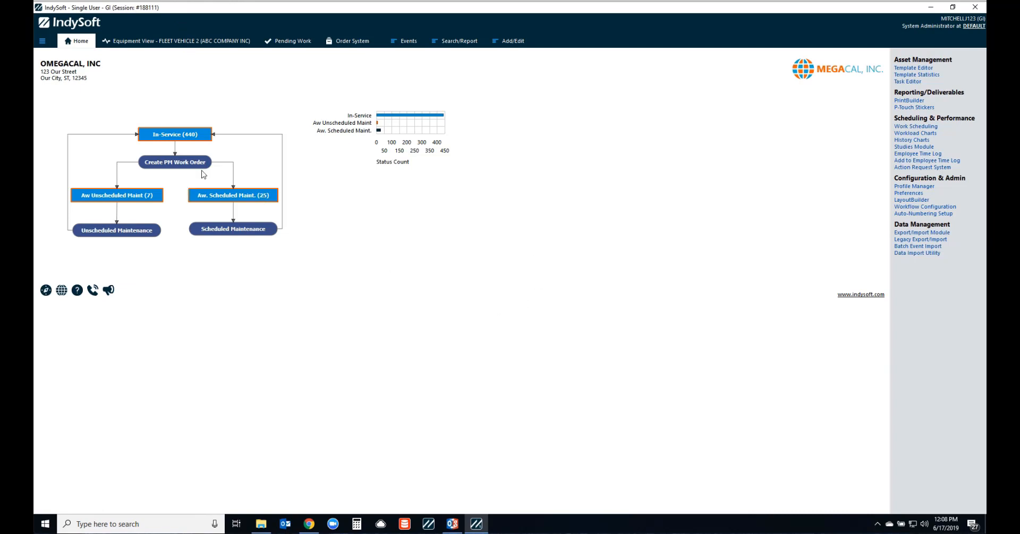
left_click(168, 163)
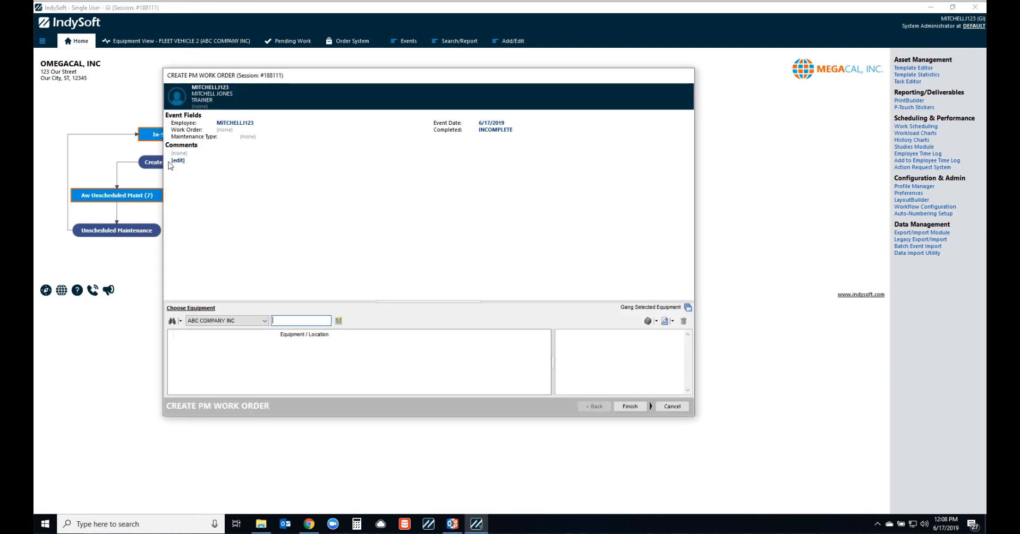
left_click(248, 137)
left_click(464, 160)
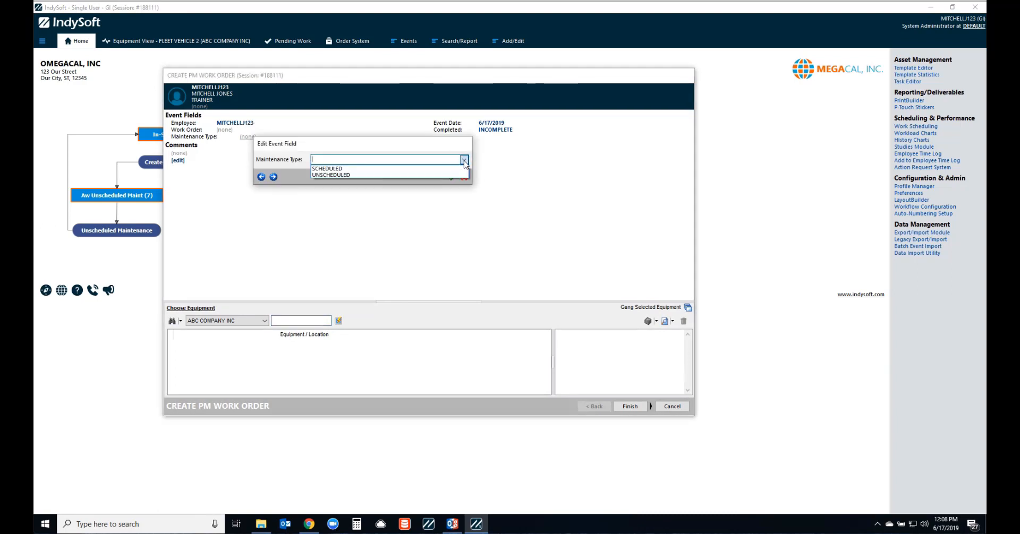
left_click(330, 168)
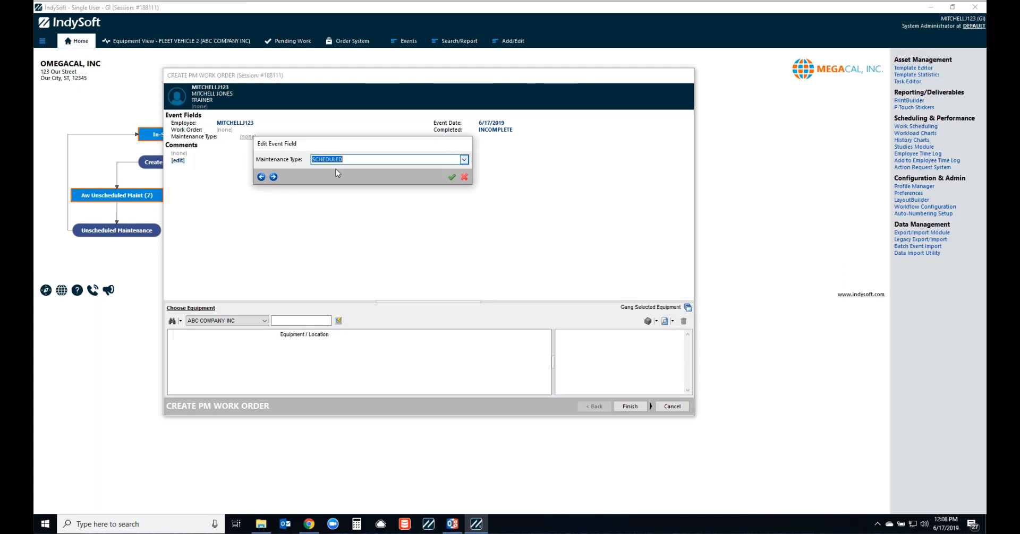
left_click(452, 178)
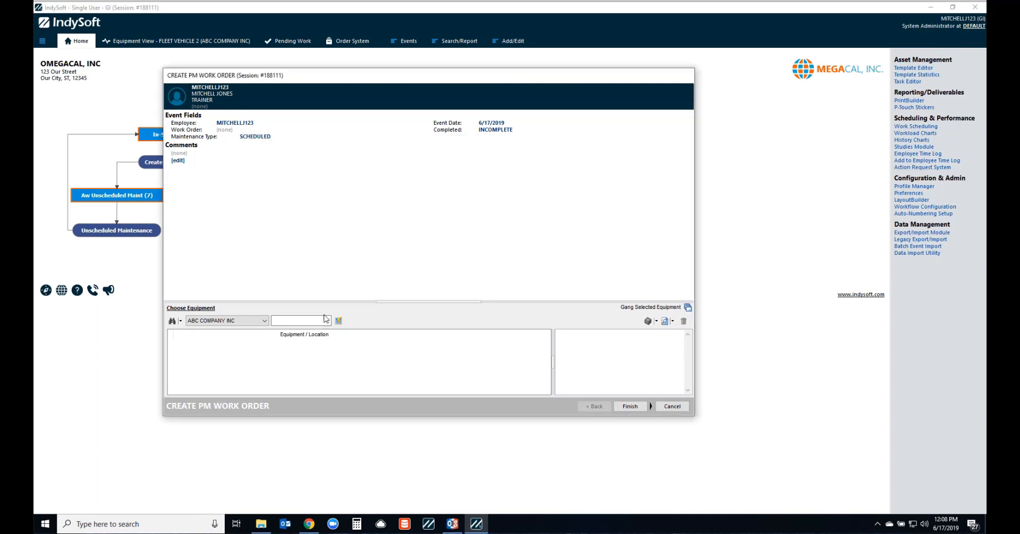
- Add FLEET VEHICLE 2 as the work order's equipment and finish the event, marking it complete
left_click(290, 320)
key("Return")
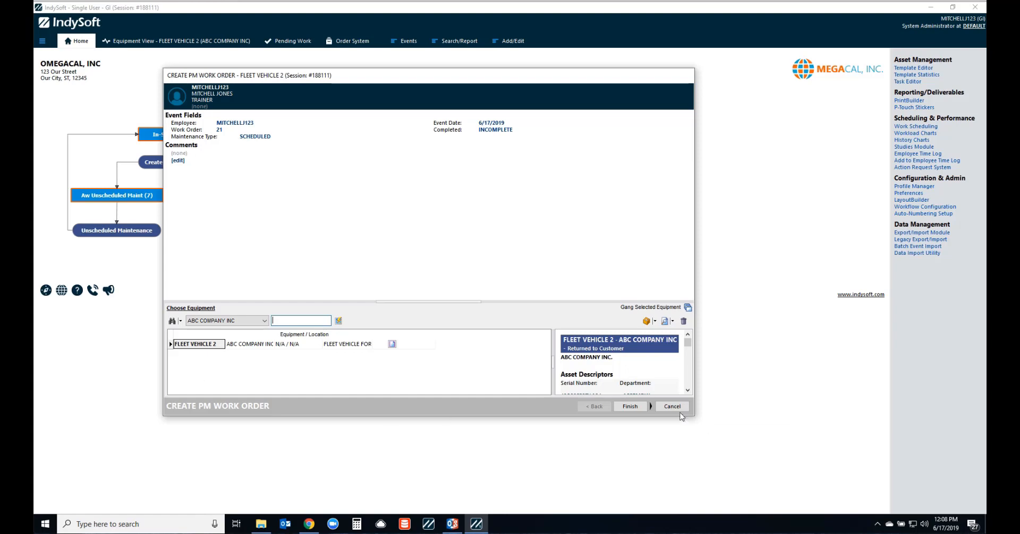
left_click(629, 406)
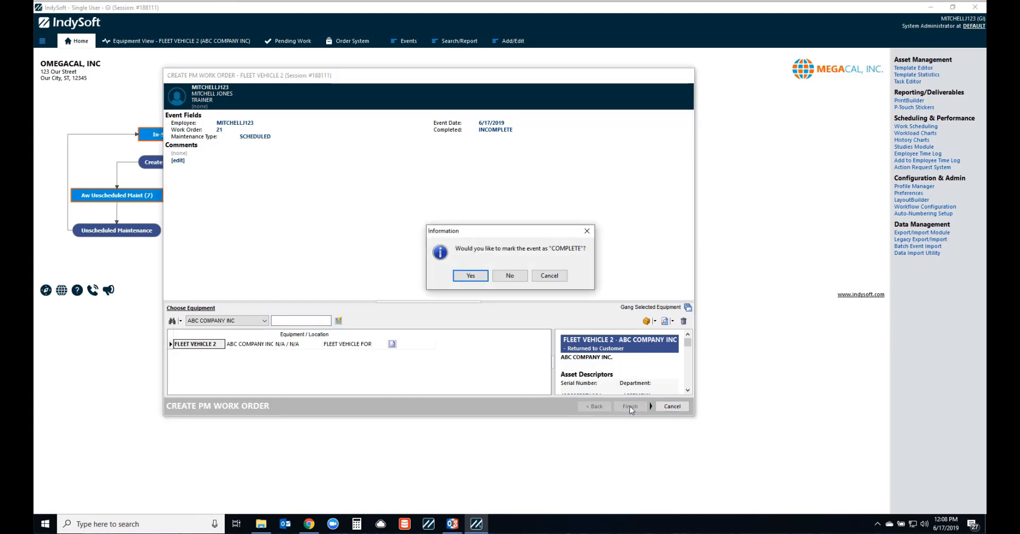
key("Return")
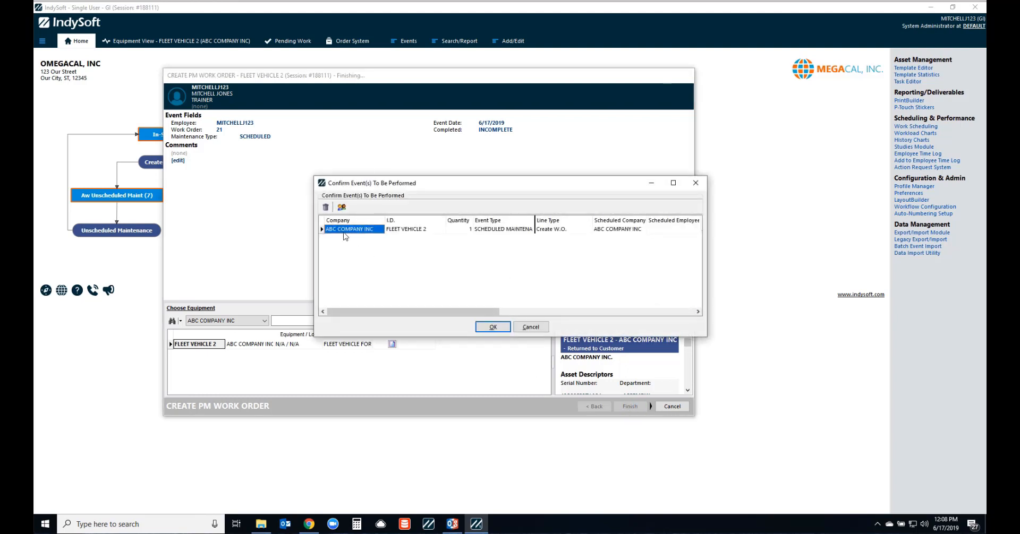
- Widen the event type column, review the scheduled maintenance event's details and confirm the event to be performed
left_click_drag(424, 311, 476, 311)
left_click_drag(534, 220, 548, 220)
left_click_drag(514, 312, 422, 296)
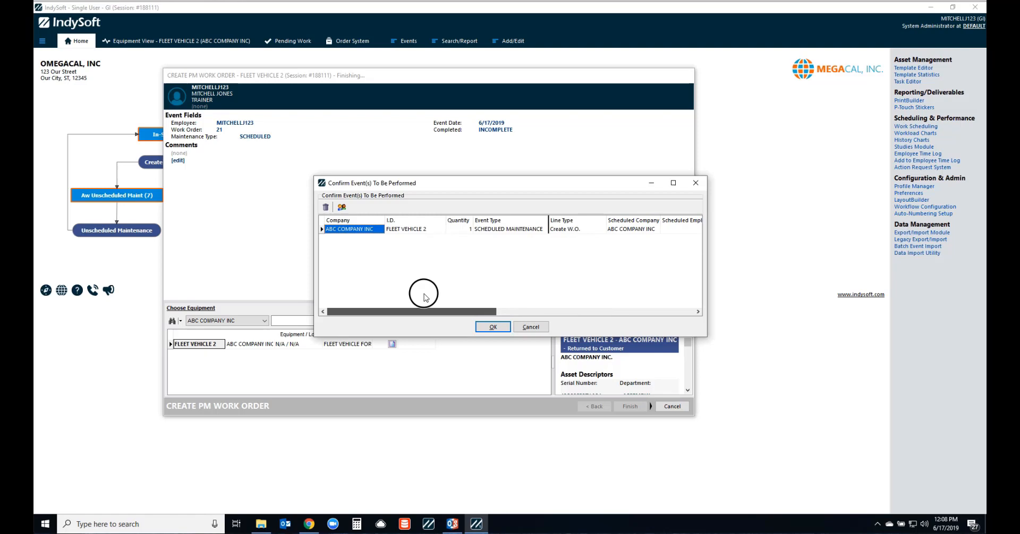
left_click(493, 327)
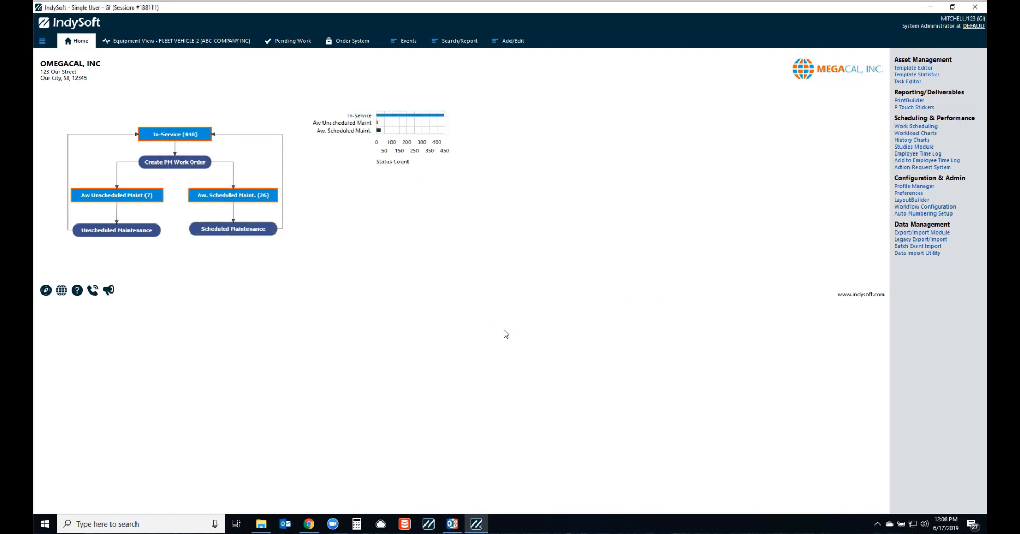
- Return to FLEET VEHICLE 2's equipment record and view its current status in the workflow flowchart
left_click(184, 42)
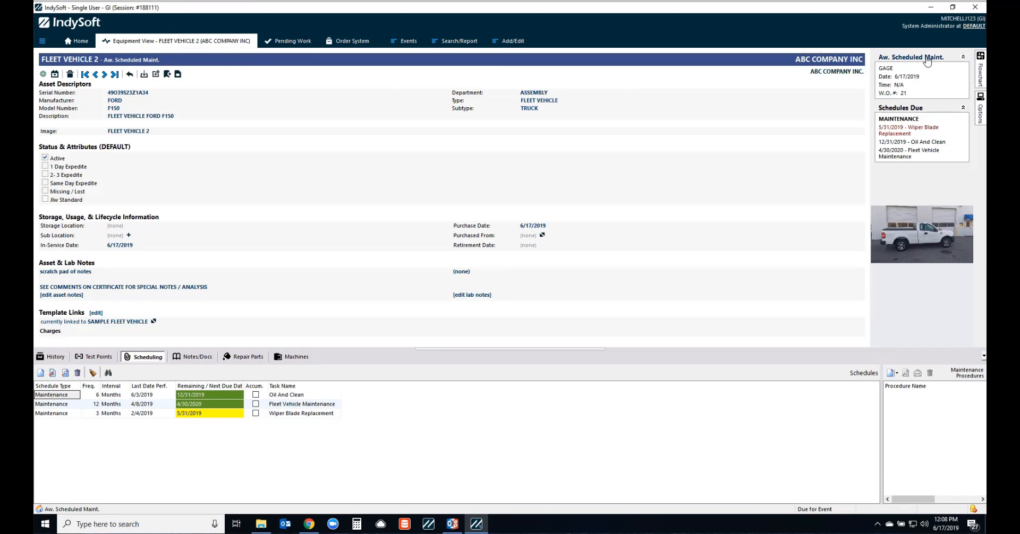
left_click(981, 74)
left_click(982, 74)
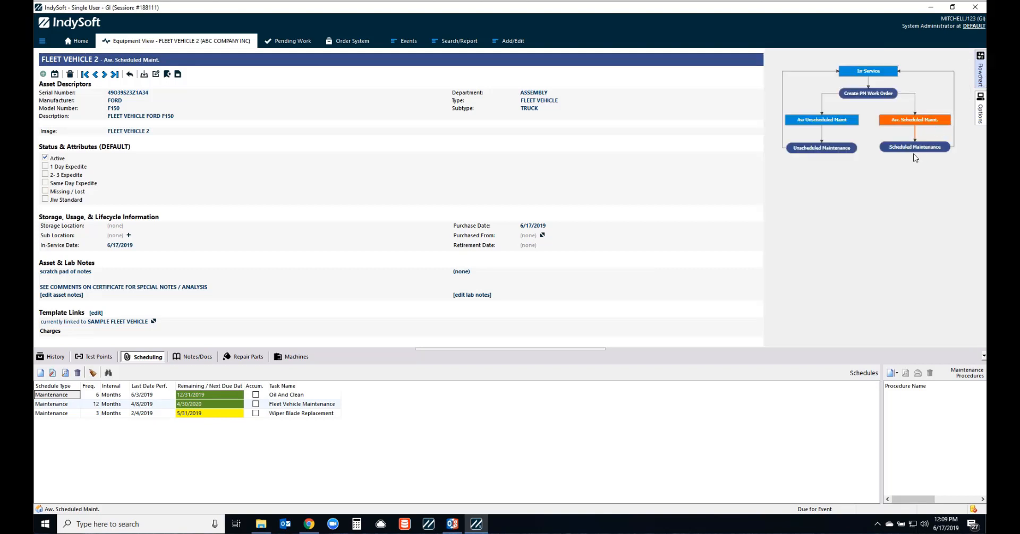
- Look up the newly created work order in the order system to view its scheduled work
left_click(351, 44)
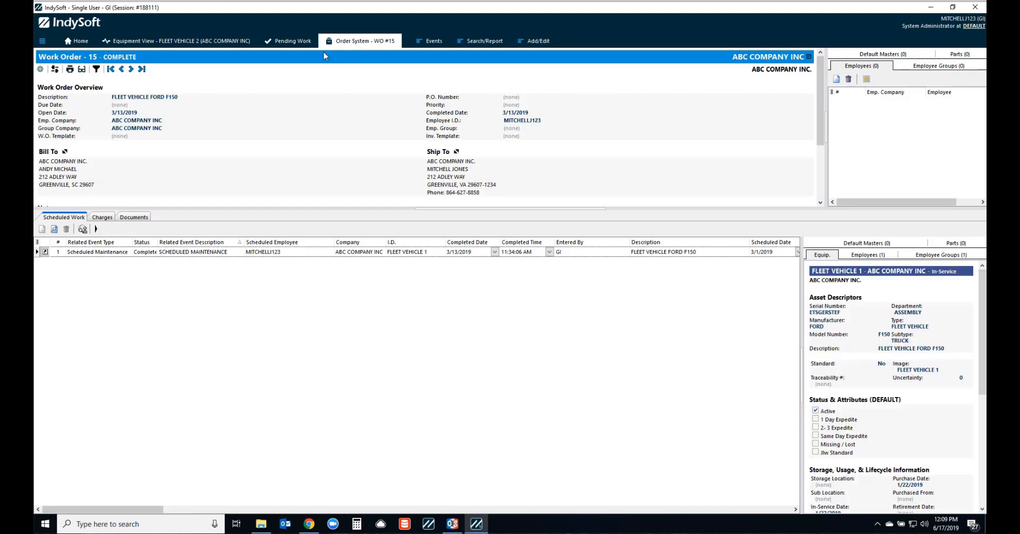
left_click(39, 69)
type("2")
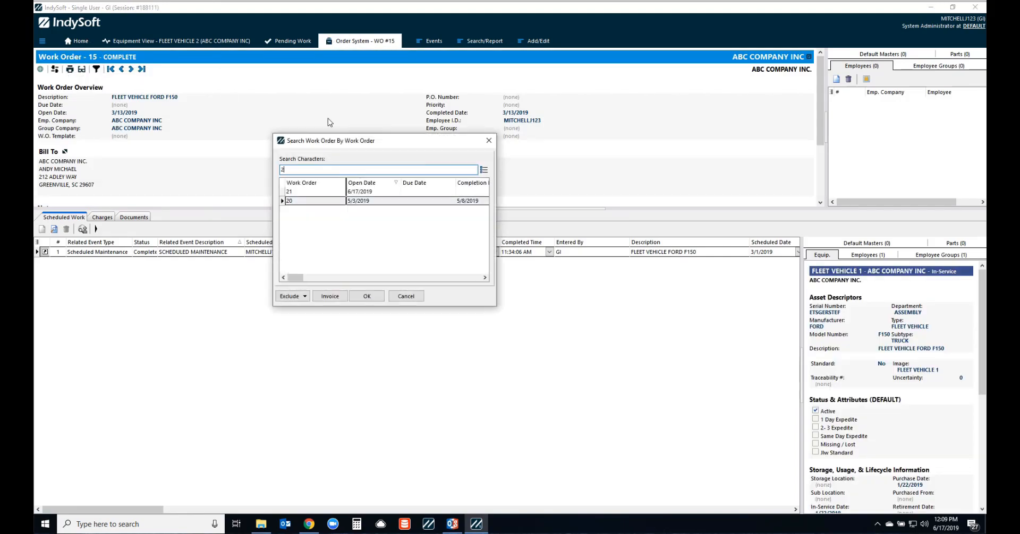
type("1")
key("Return")
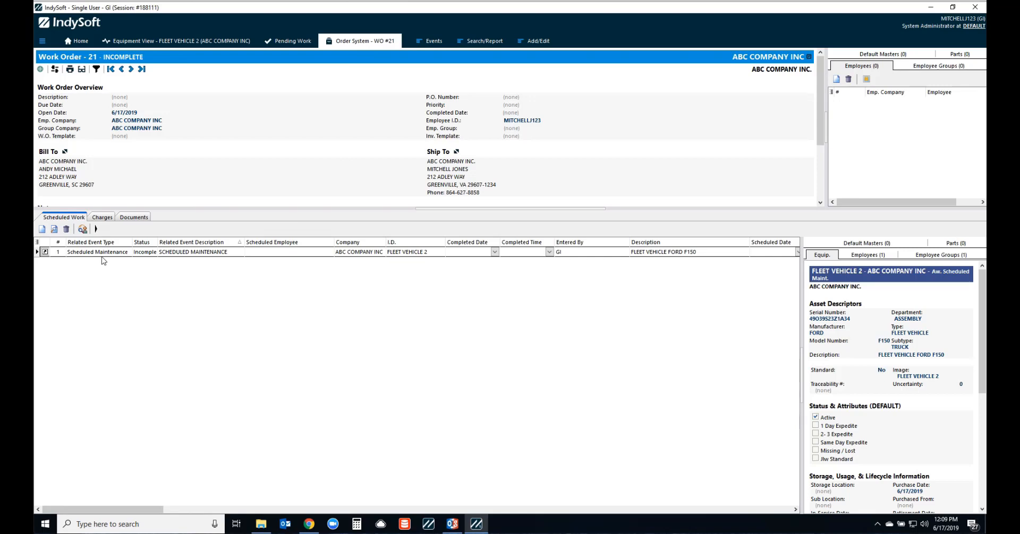
- Start the Scheduled Maintenance event from FLEET VEHICLE 2's flowchart and advance to its task list, leaving the comments blank
left_click(191, 43)
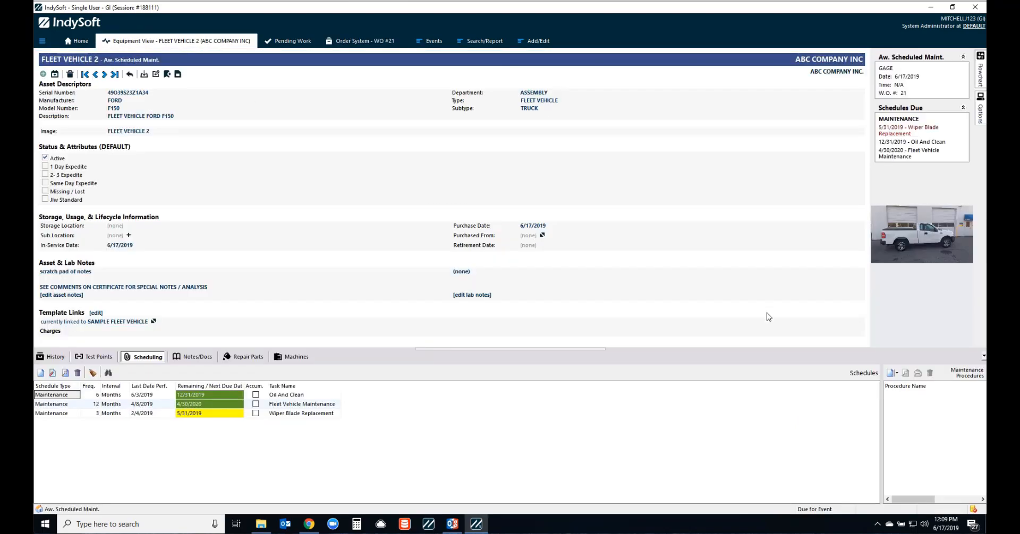
left_click(981, 77)
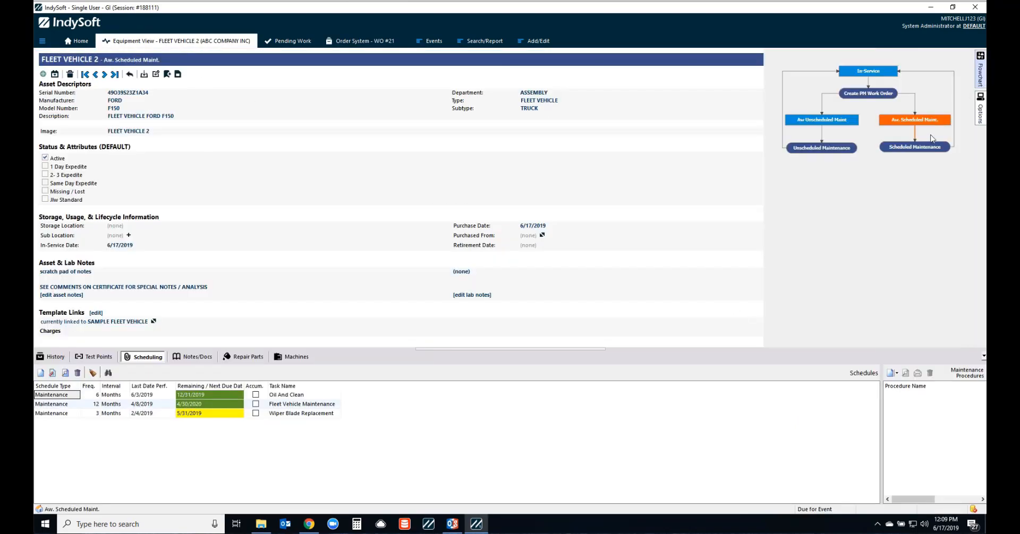
left_click(914, 147)
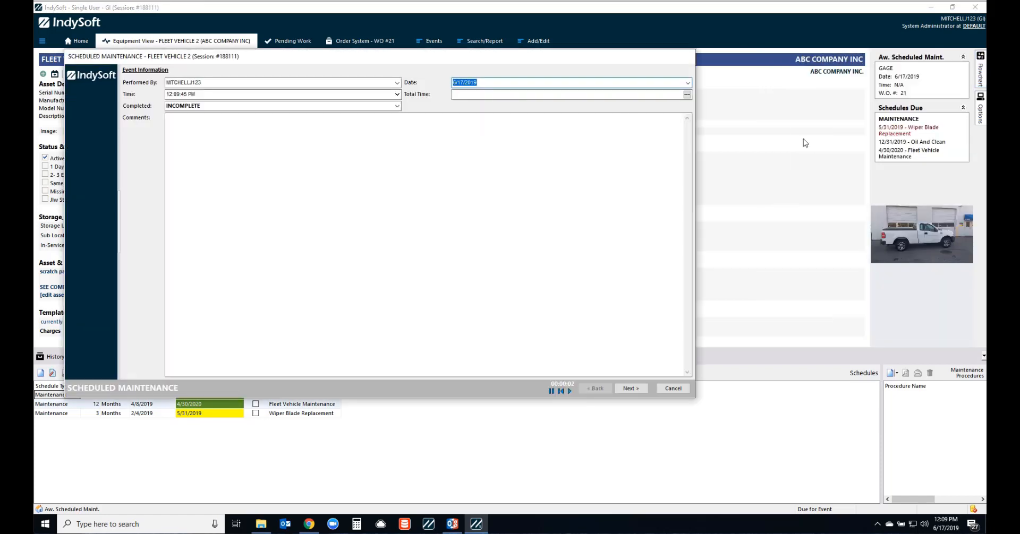
left_click_drag(388, 60, 435, 88)
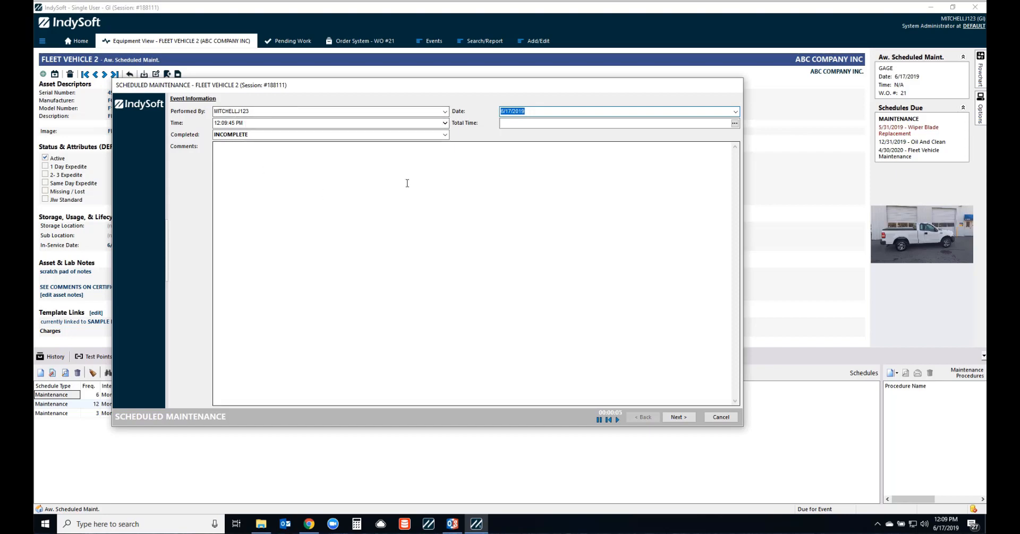
left_click(297, 201)
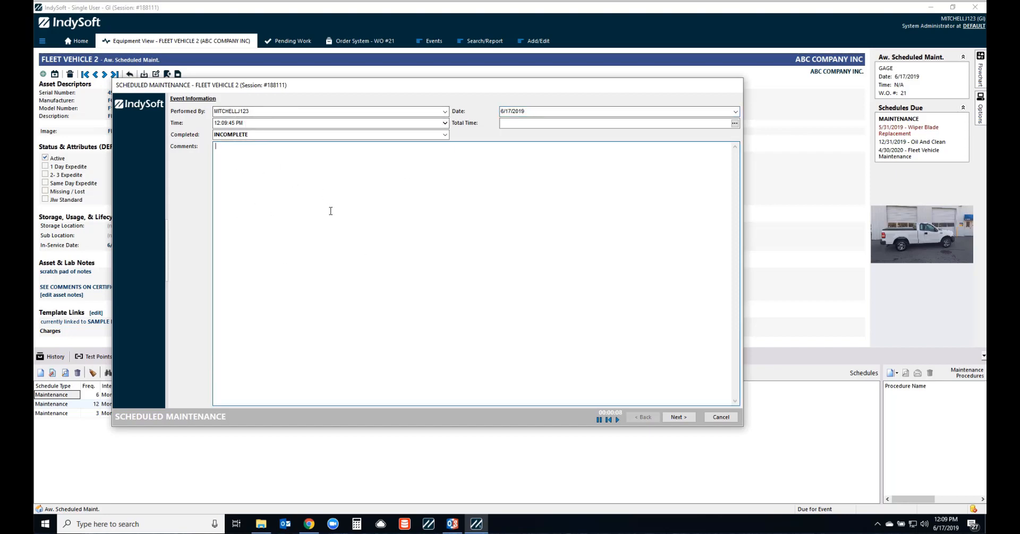
left_click(678, 417)
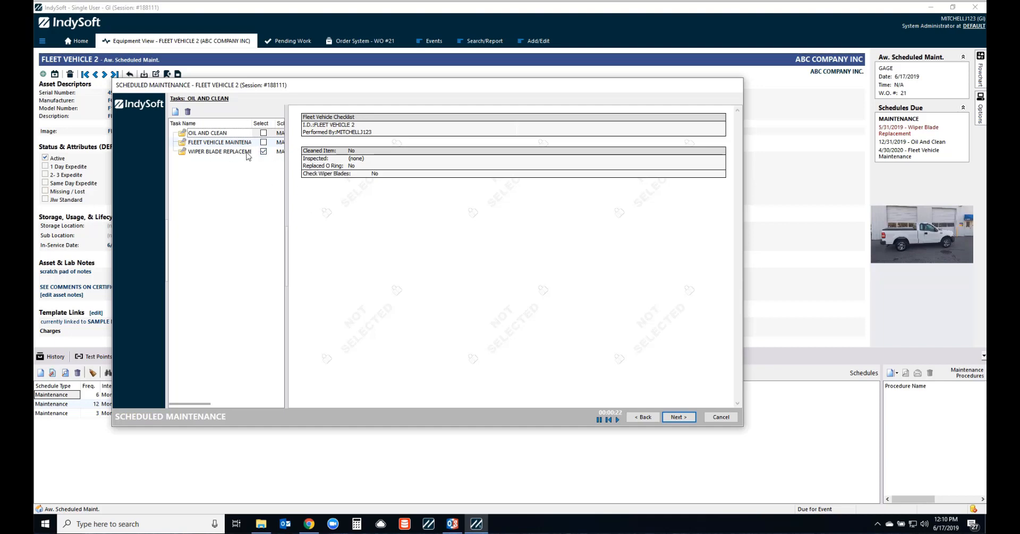
- Select the WIPER BLADE REPLACEMENT task, widen the task list and maximize the Scheduled Maintenance window
left_click(286, 260)
left_click_drag(286, 260, 361, 268)
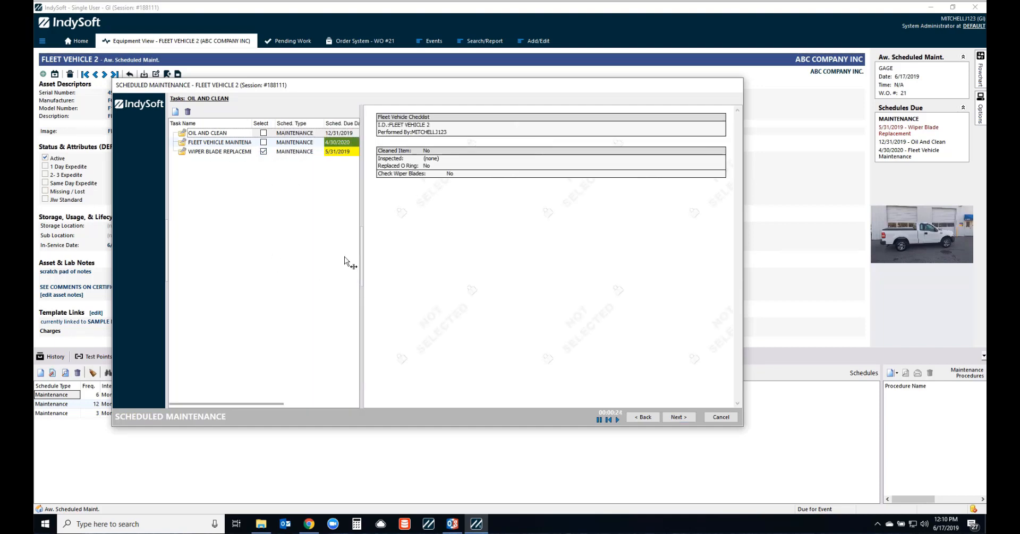
left_click(221, 152)
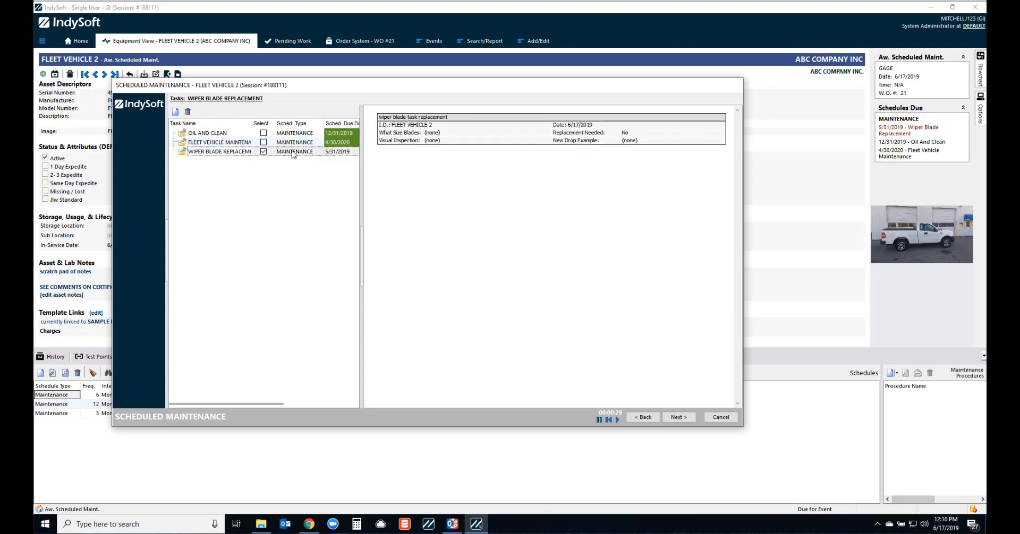
left_click_drag(362, 243, 469, 252)
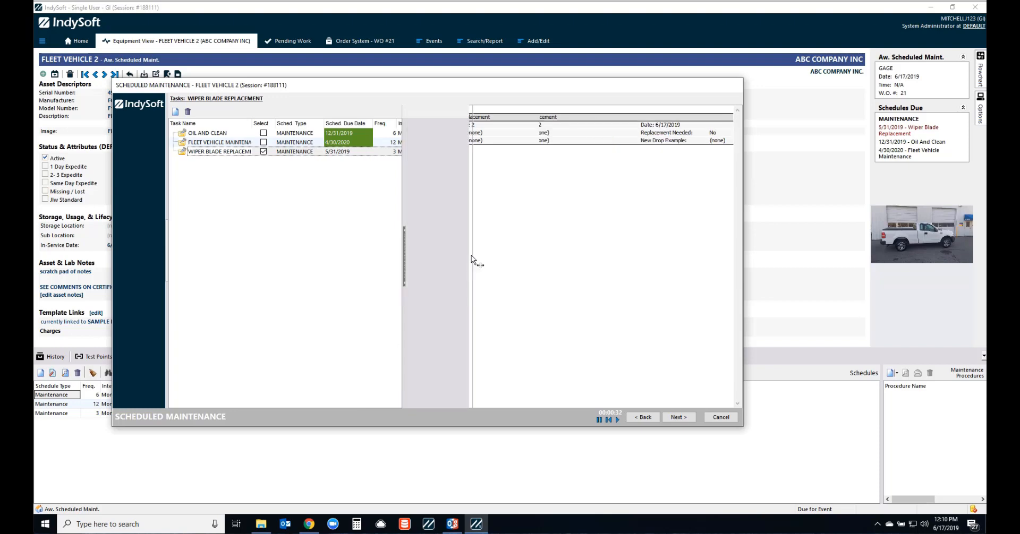
double_click(543, 87)
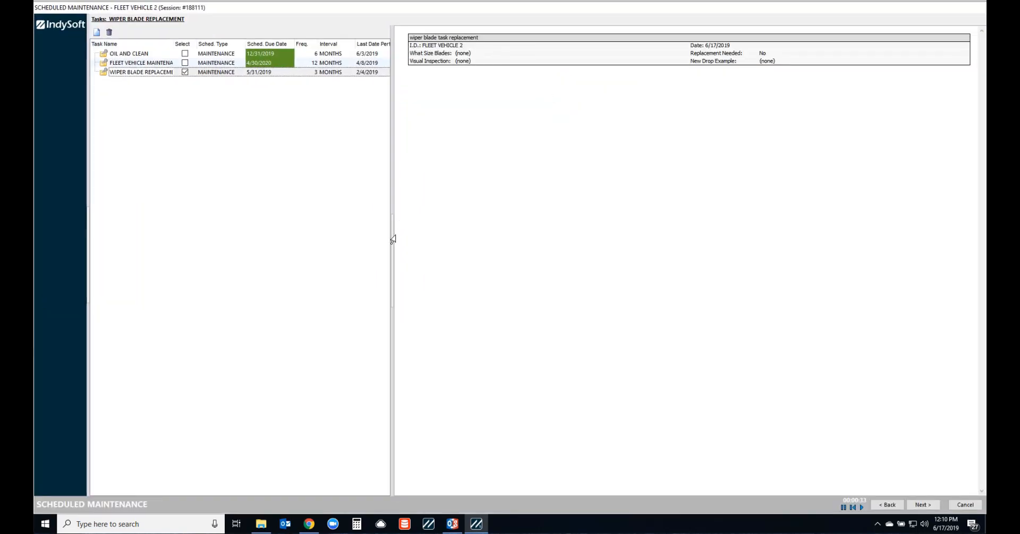
- Widen the task list and set What Size Blades to 22IN for the WIPER BLADE REPLACEMENT task
left_click_drag(392, 236, 445, 250)
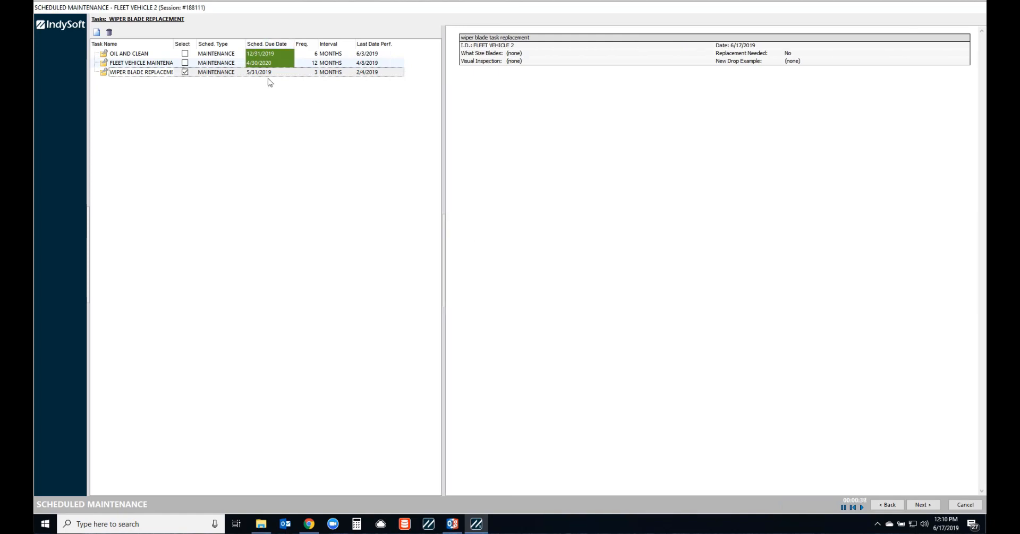
left_click(145, 73)
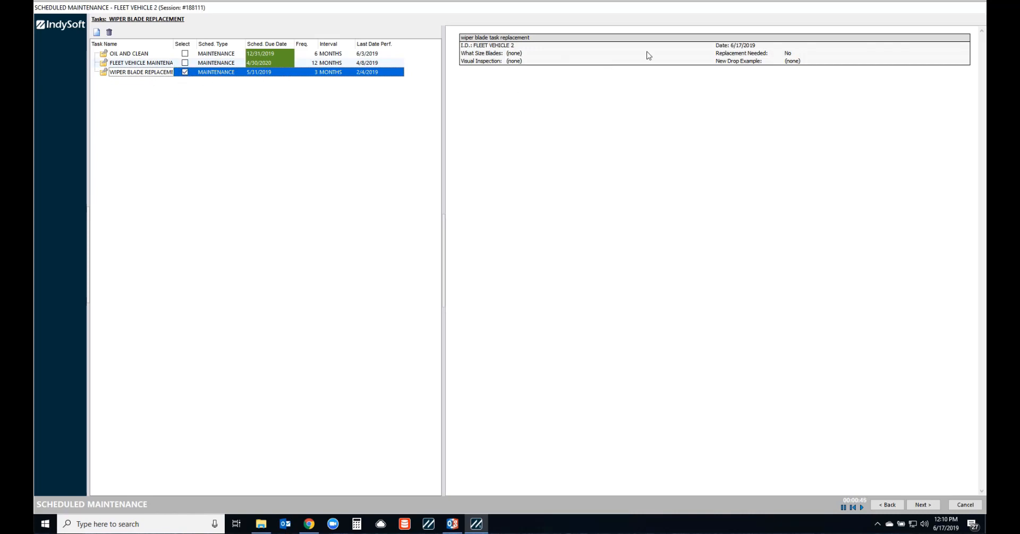
left_click(514, 54)
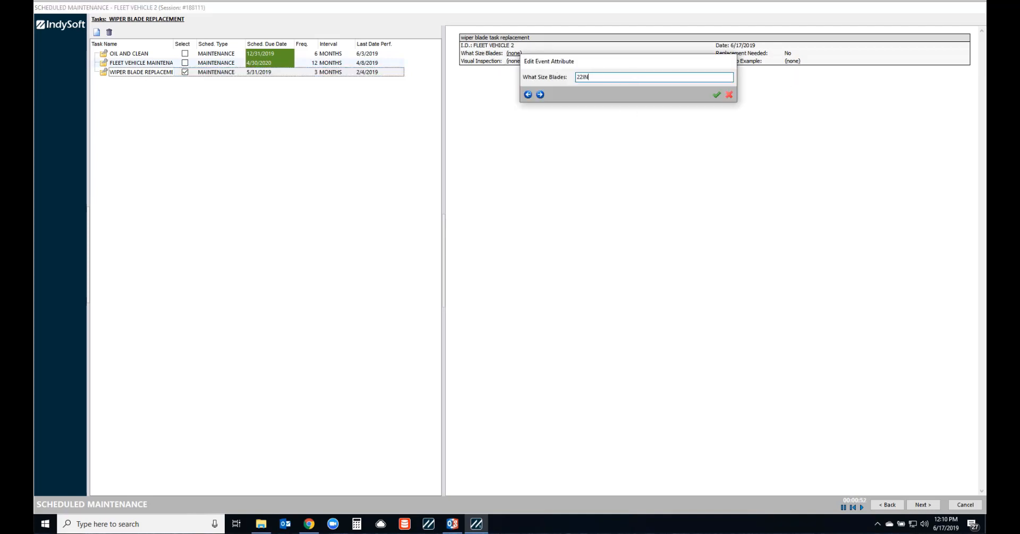
key("Return")
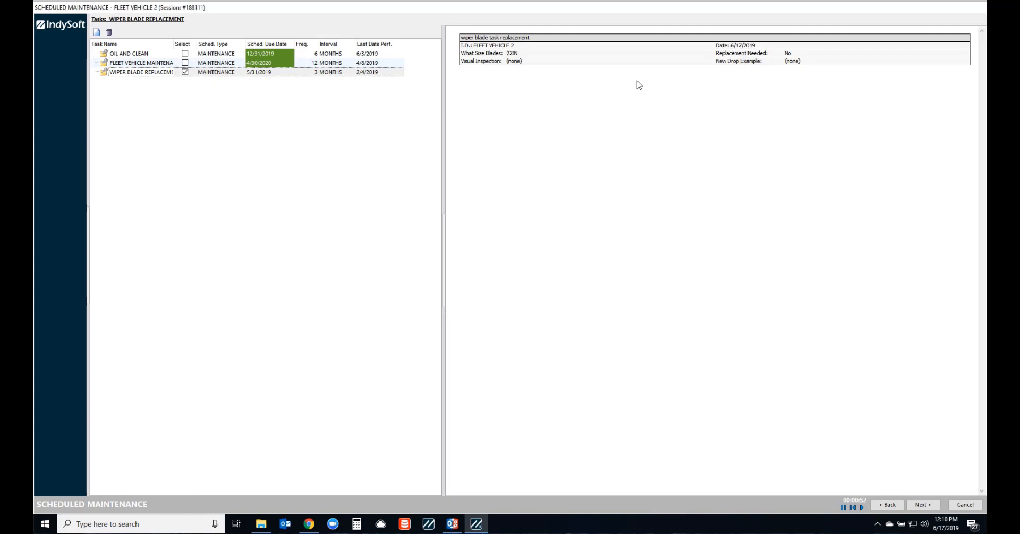
- Mark Replacement Needed for the wiper blade task and set its Visual Inspection to YES
left_click(790, 54)
left_click(866, 79)
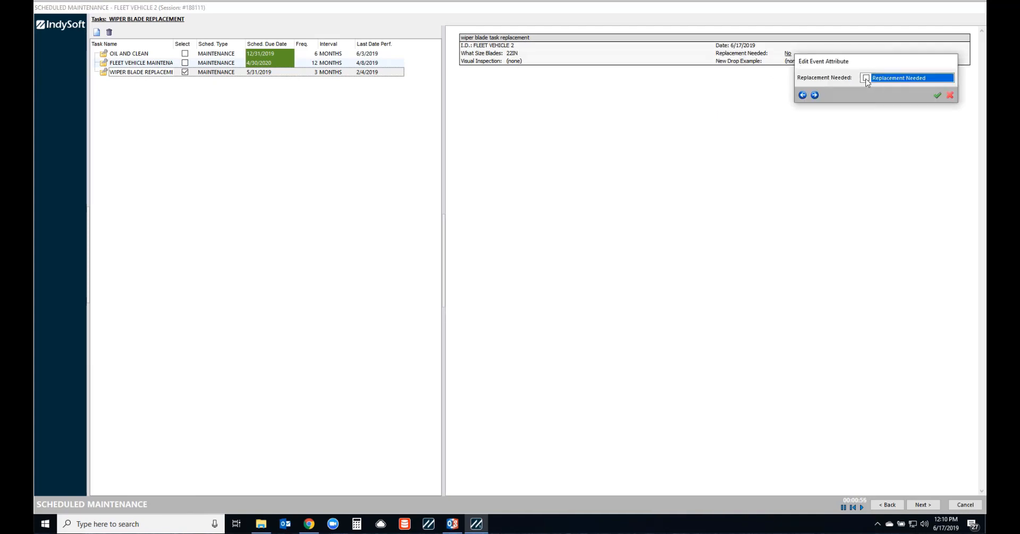
left_click(935, 96)
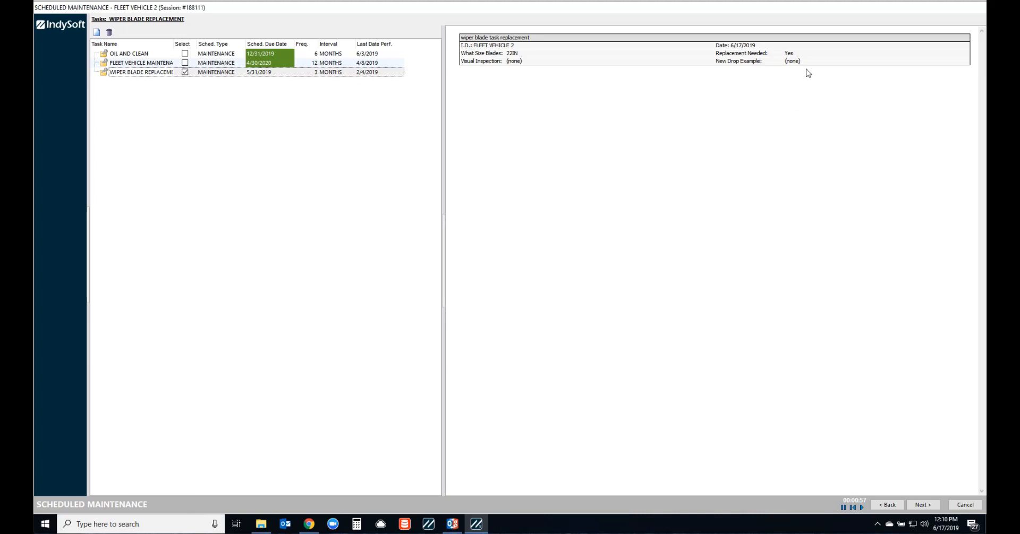
left_click(514, 62)
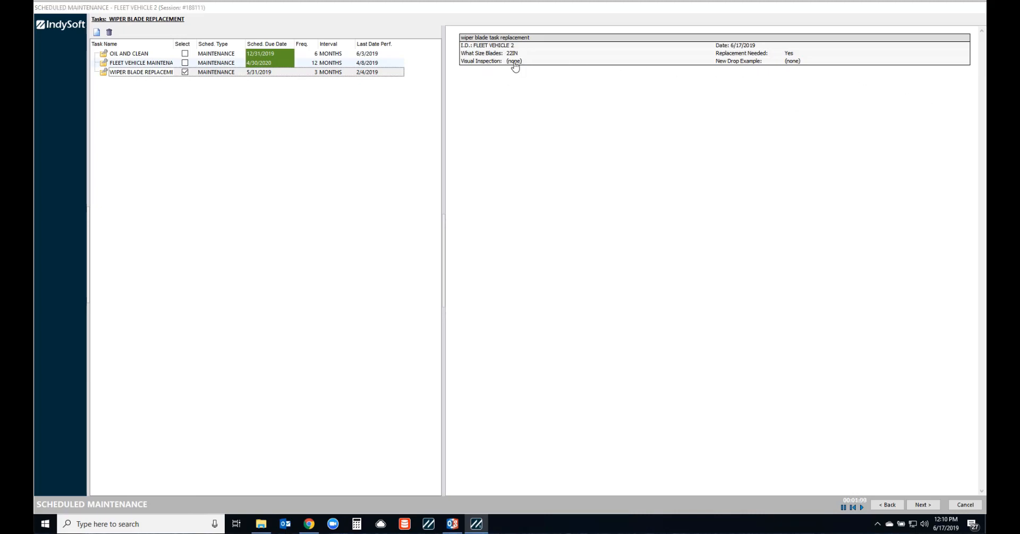
type("YE")
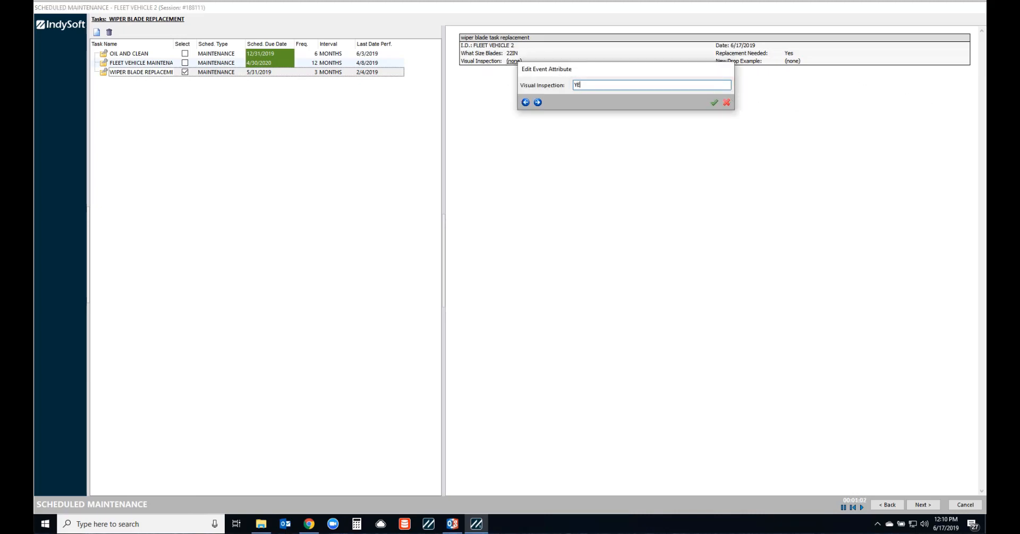
type("S")
key("Return")
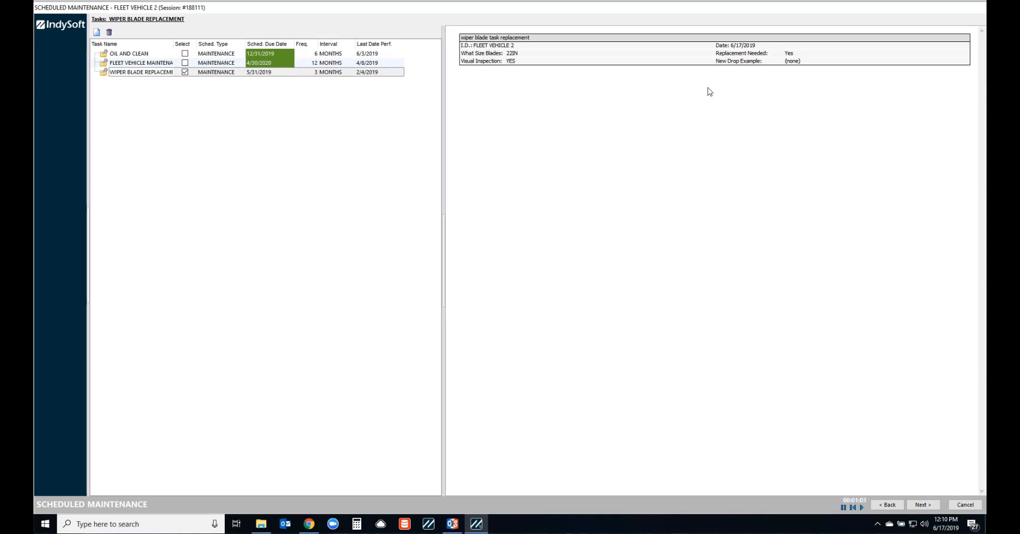
- Review the choices offered for New Drop Example and leave the attribute without a value
left_click(792, 61)
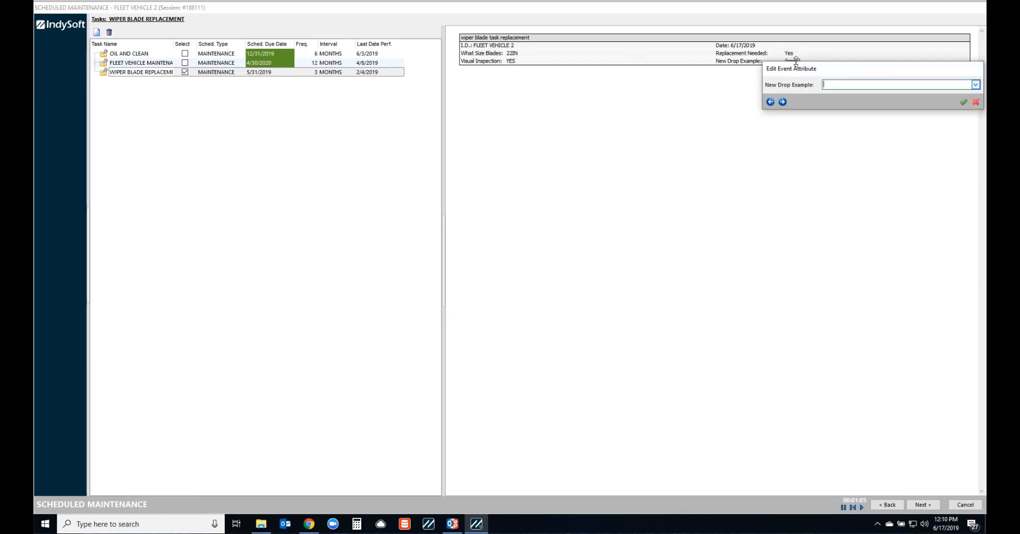
left_click(975, 85)
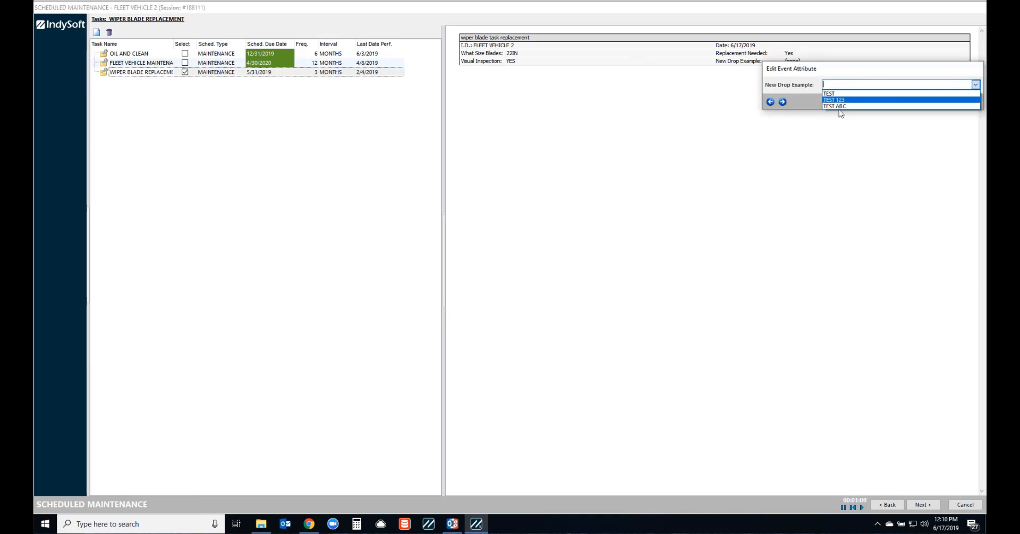
left_click(835, 75)
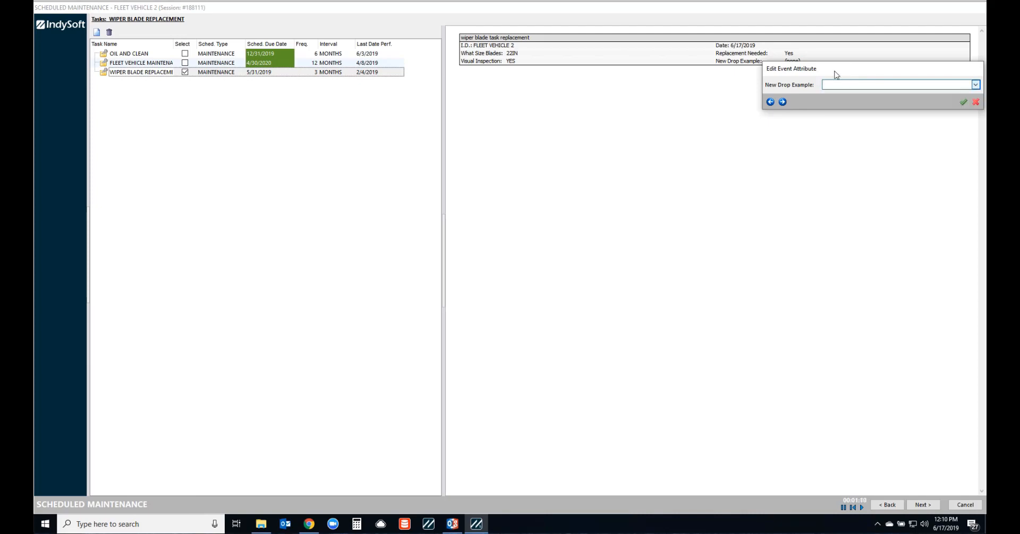
left_click(976, 102)
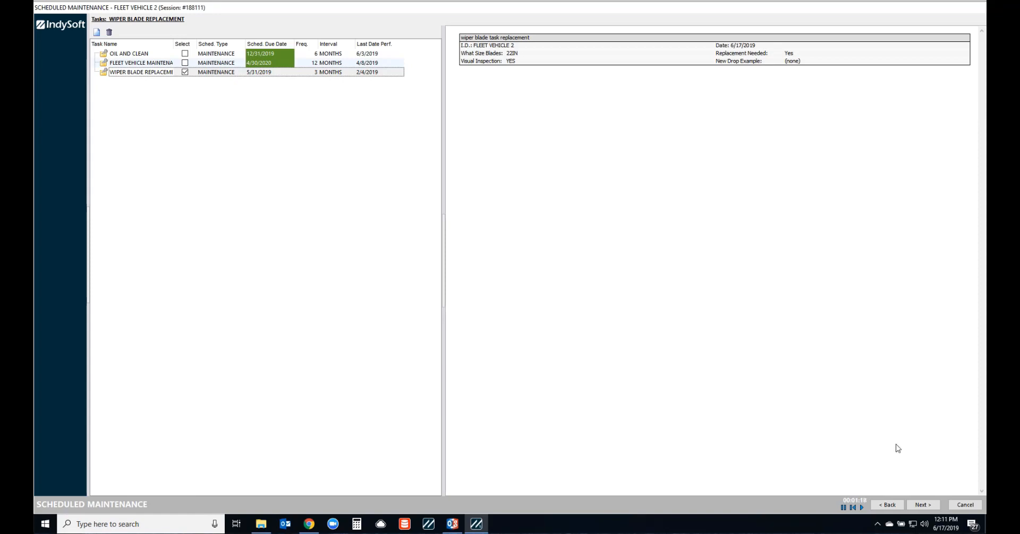
- Advance to the event's documents and view the options for adding one, without attaching anything
left_click(923, 504)
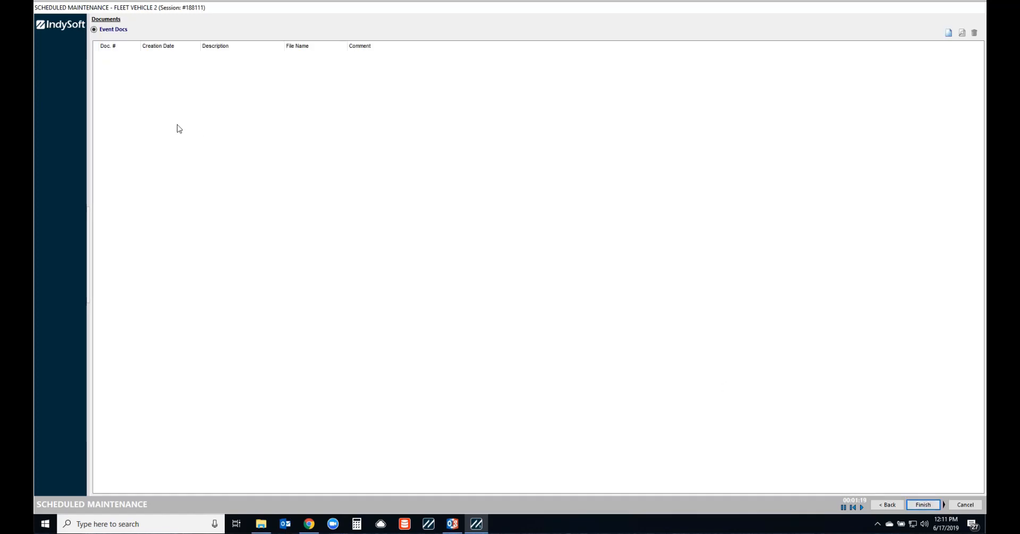
left_click(948, 32)
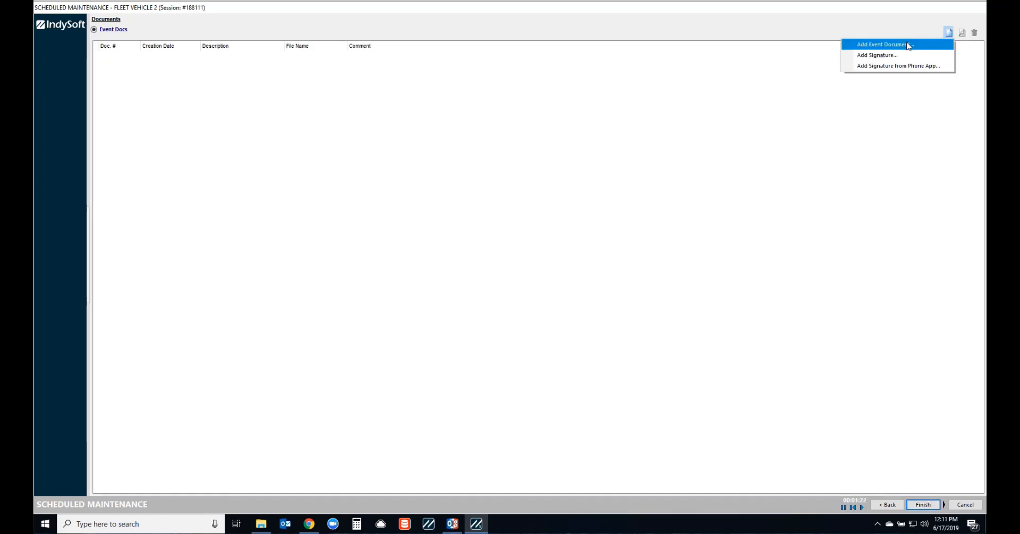
left_click(396, 239)
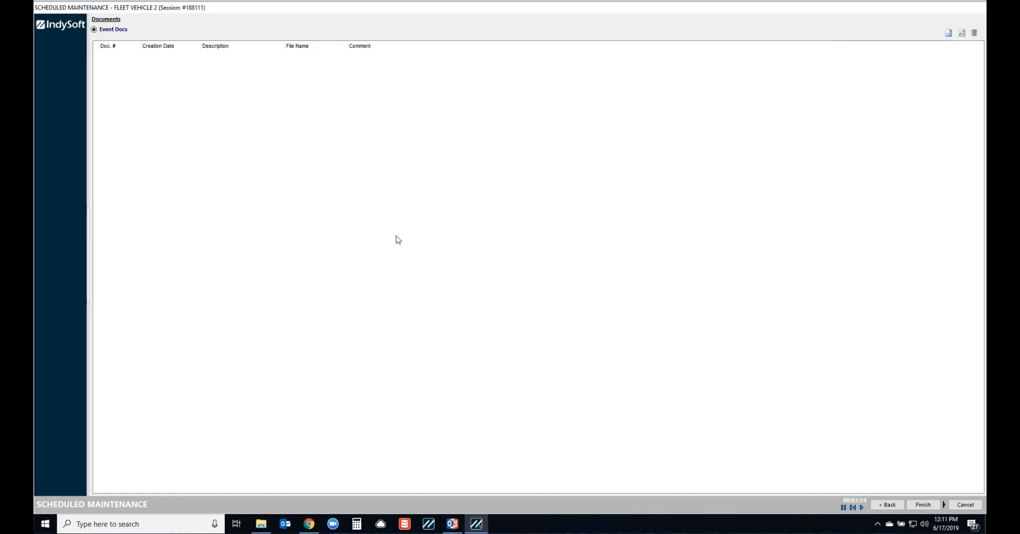
- Finish the Scheduled Maintenance event applied to the outstanding work order, and check the Wiper Blade Replacement schedule's last performed date
left_click(920, 505)
left_click(466, 276)
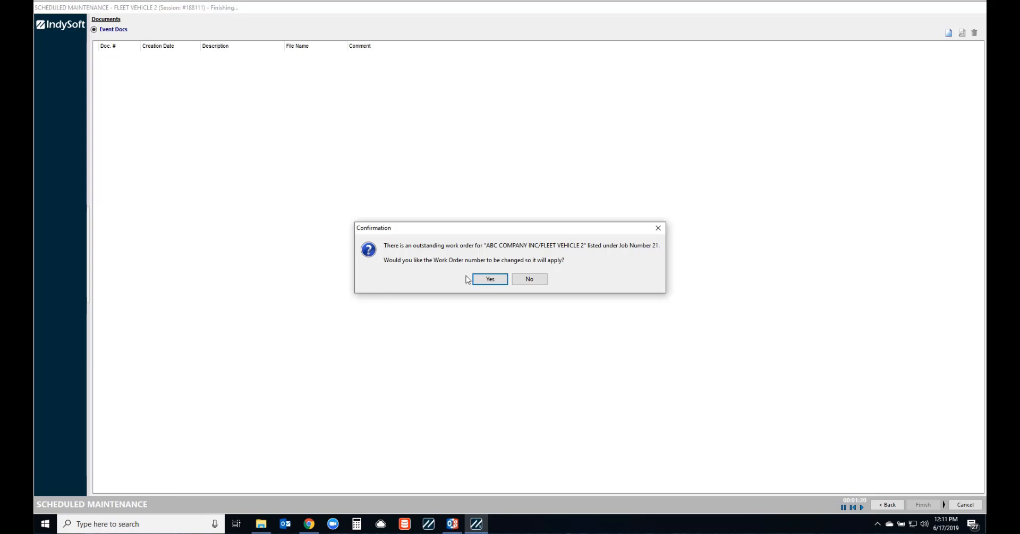
key("Return")
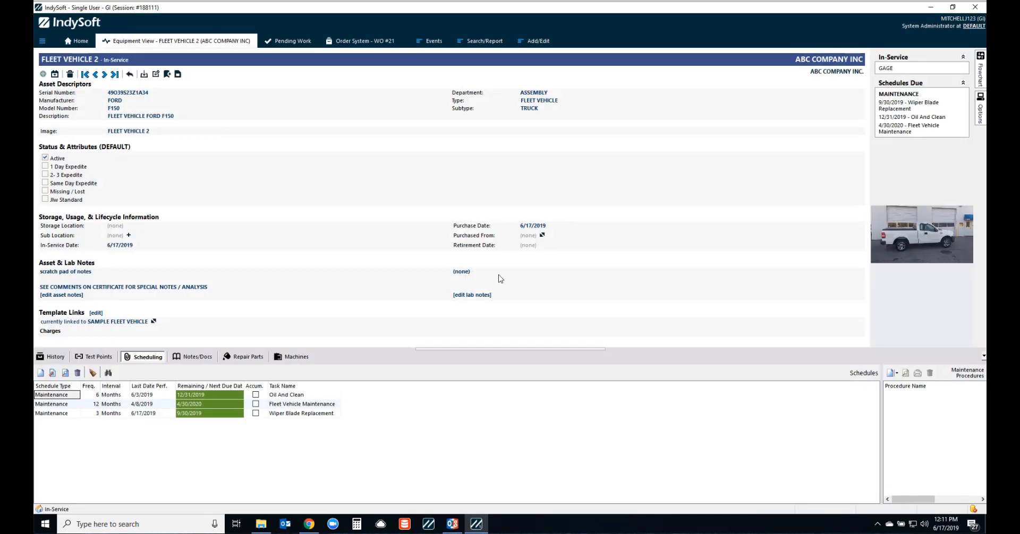
left_click(145, 414)
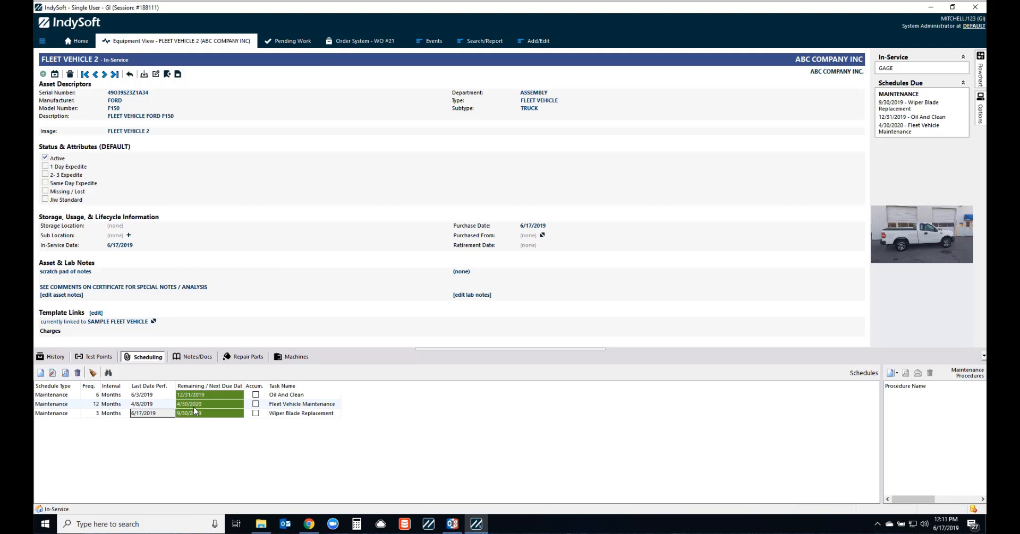
- Create a new PM work order for FLEET VEHICLE 2 from its flowchart with Maintenance Type UNSCHEDULED
mouse_move(980, 74)
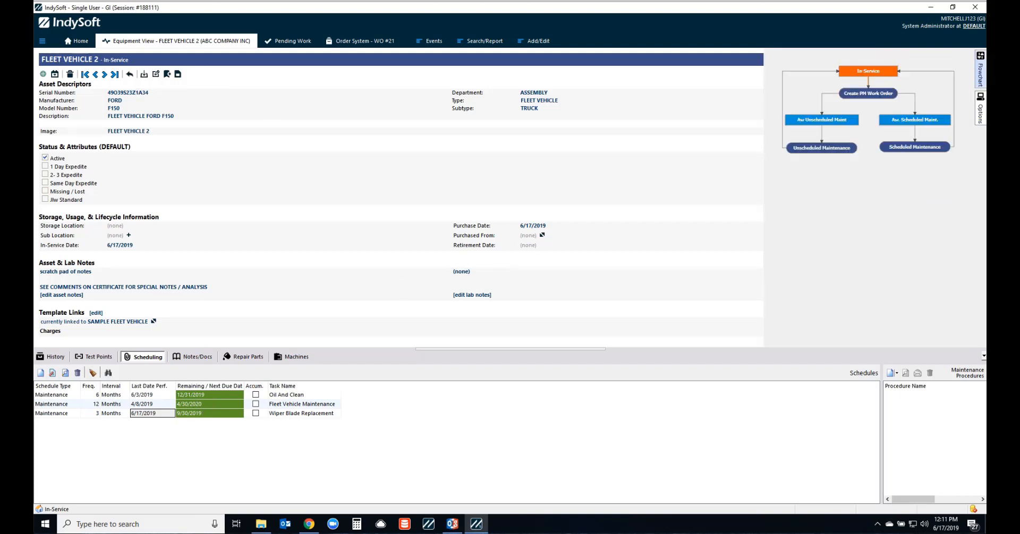
left_click(861, 95)
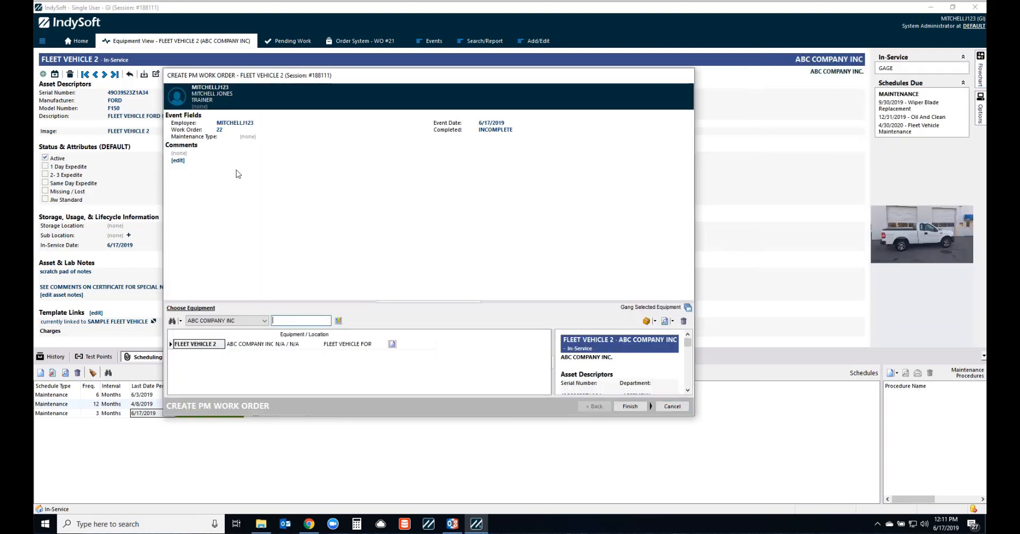
left_click(247, 137)
left_click(459, 161)
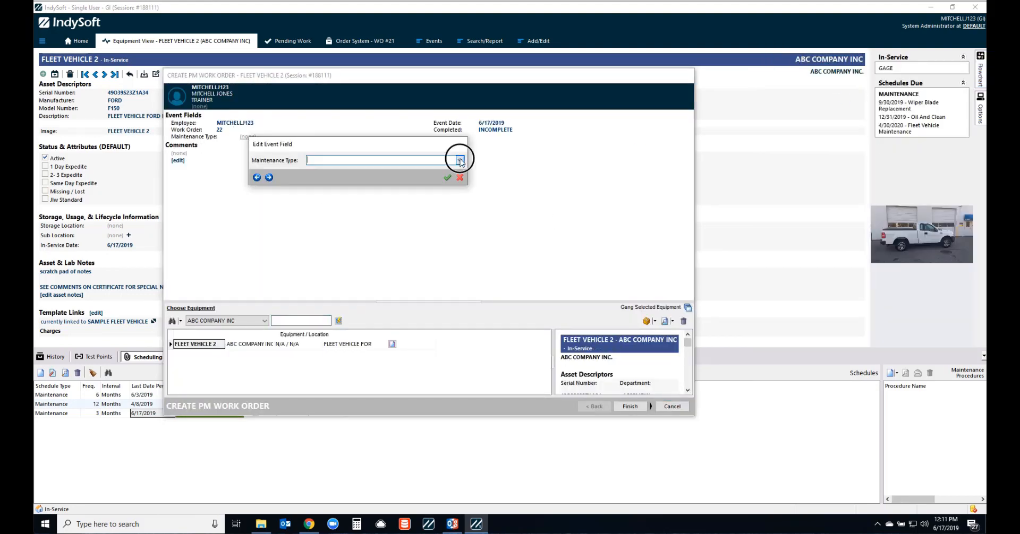
left_click(322, 172)
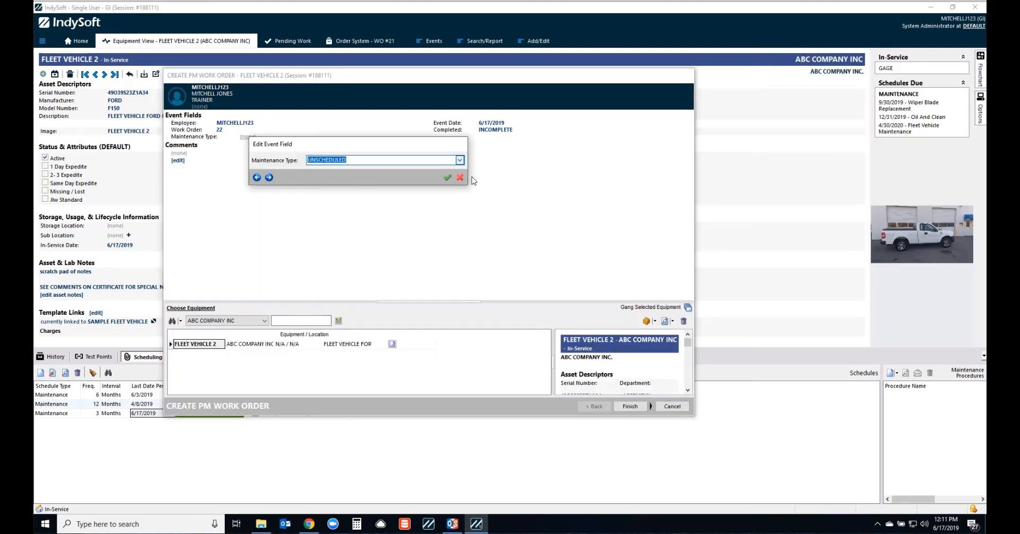
left_click(447, 177)
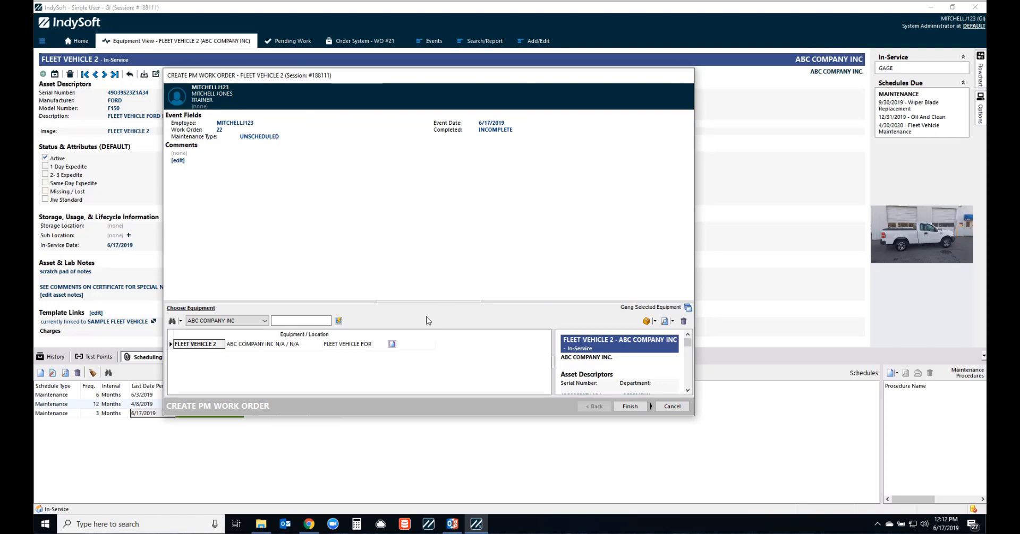
left_click(629, 406)
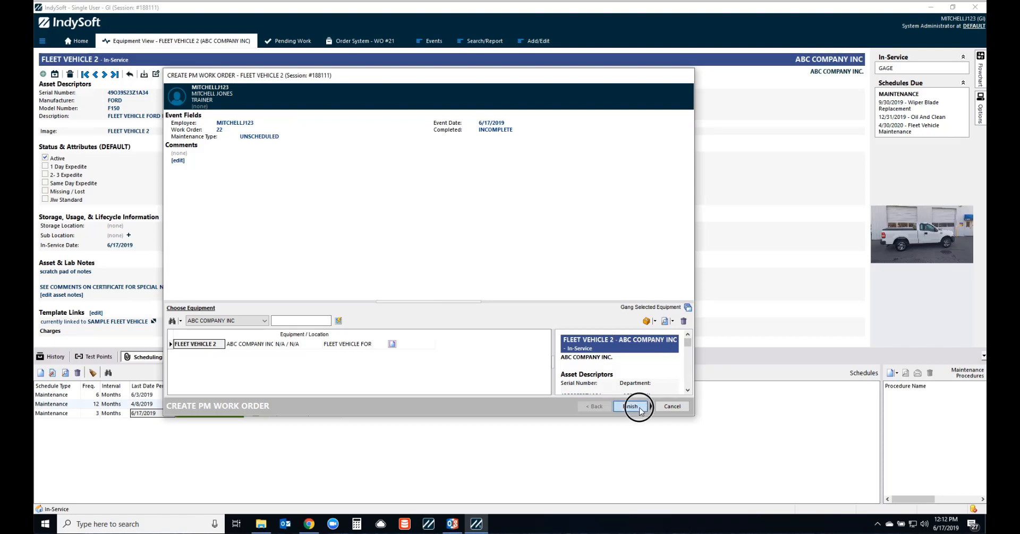
left_click(462, 277)
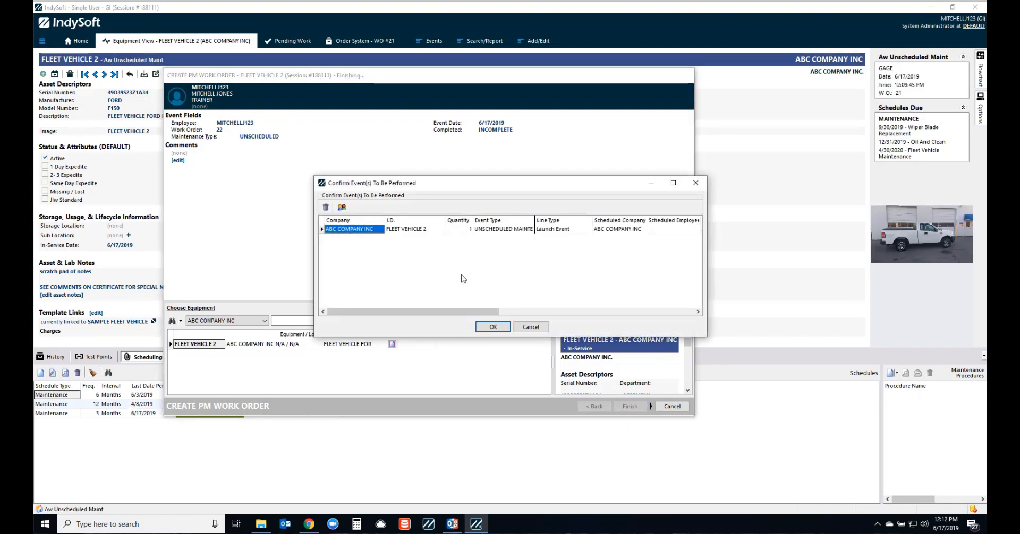
- Widen the Event Type column, confirm the unscheduled maintenance event to be performed and cancel out of the event it opens
double_click(533, 222)
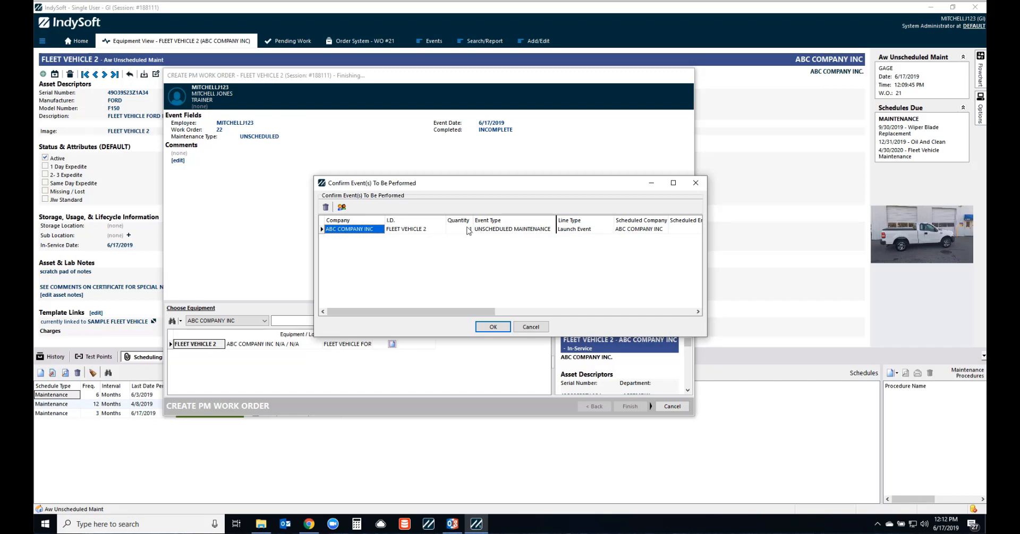
left_click(492, 327)
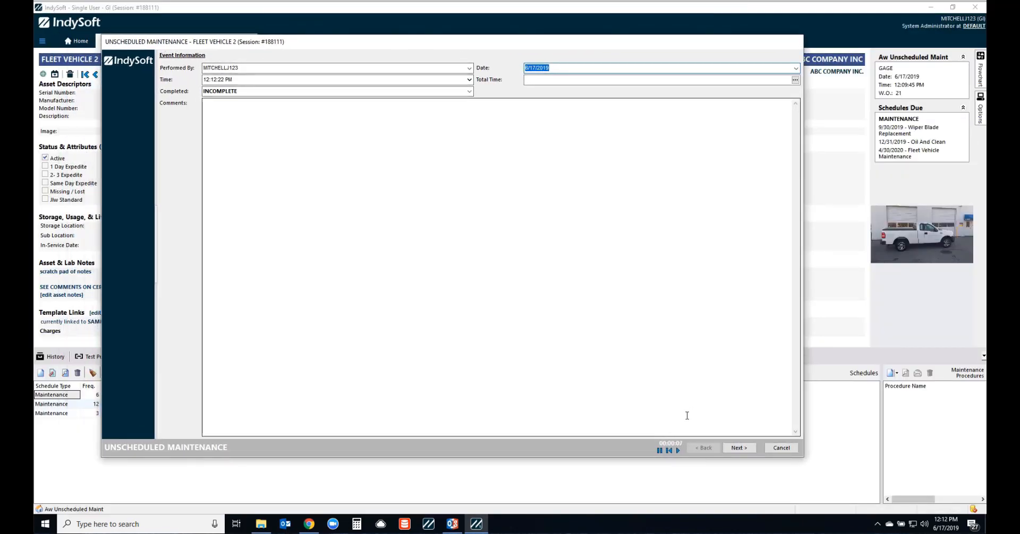
left_click(780, 448)
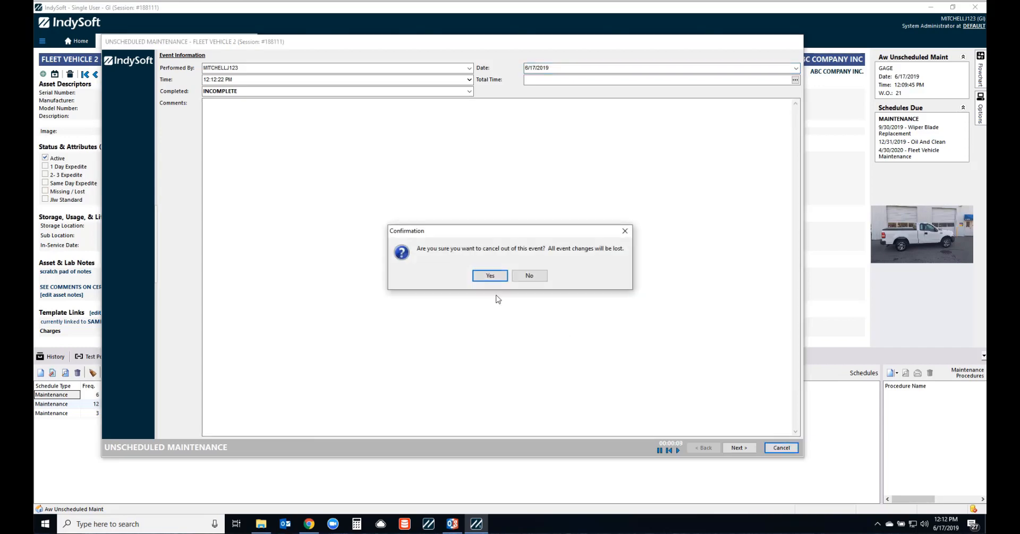
left_click(491, 275)
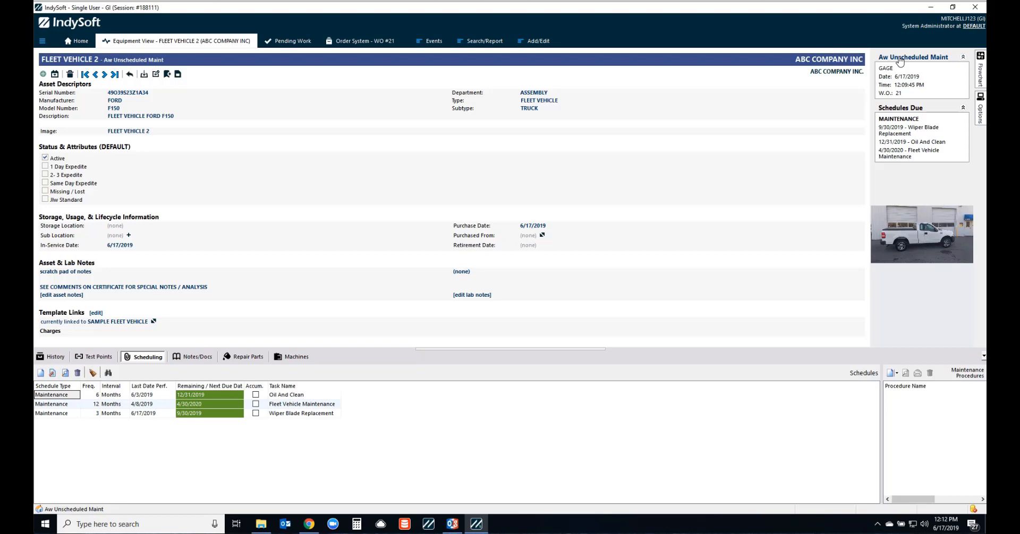
- Look for work order 22 in the order system, and close the work order search without choosing one
left_click(368, 42)
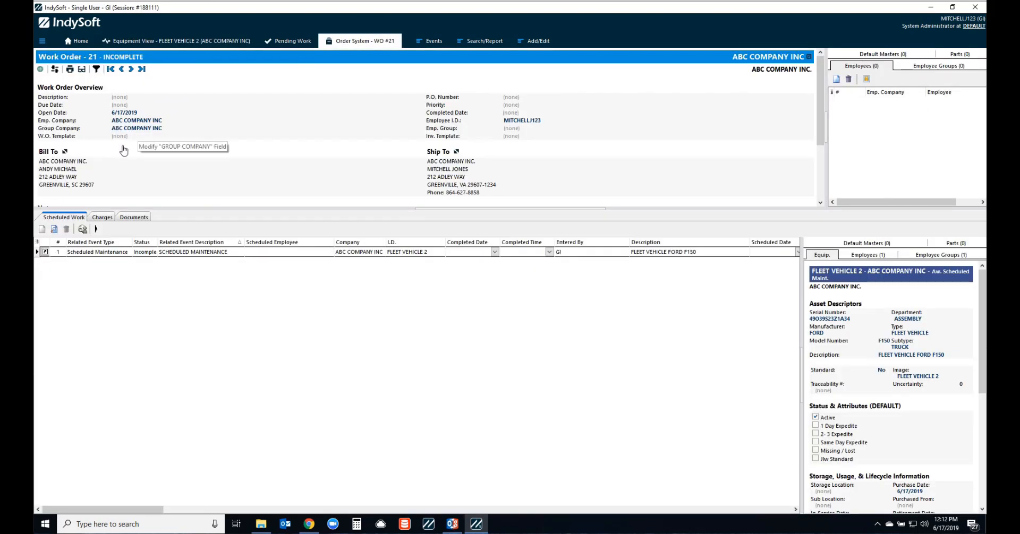
left_click(131, 70)
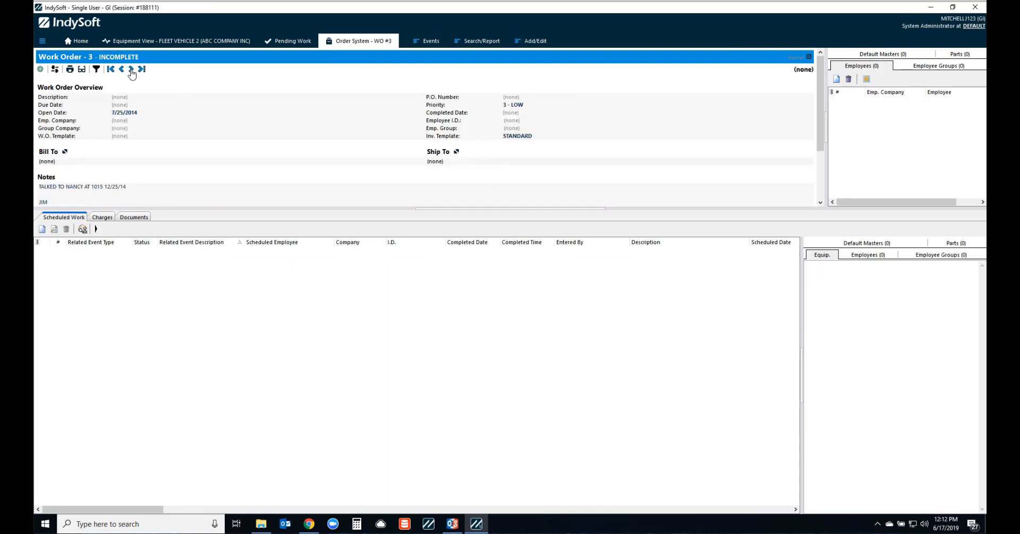
left_click(91, 58)
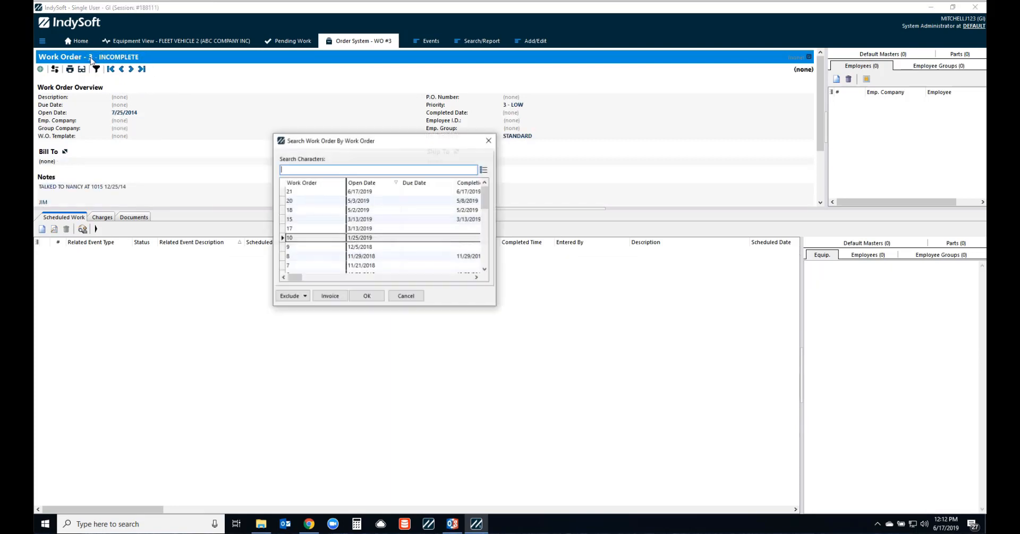
type("22")
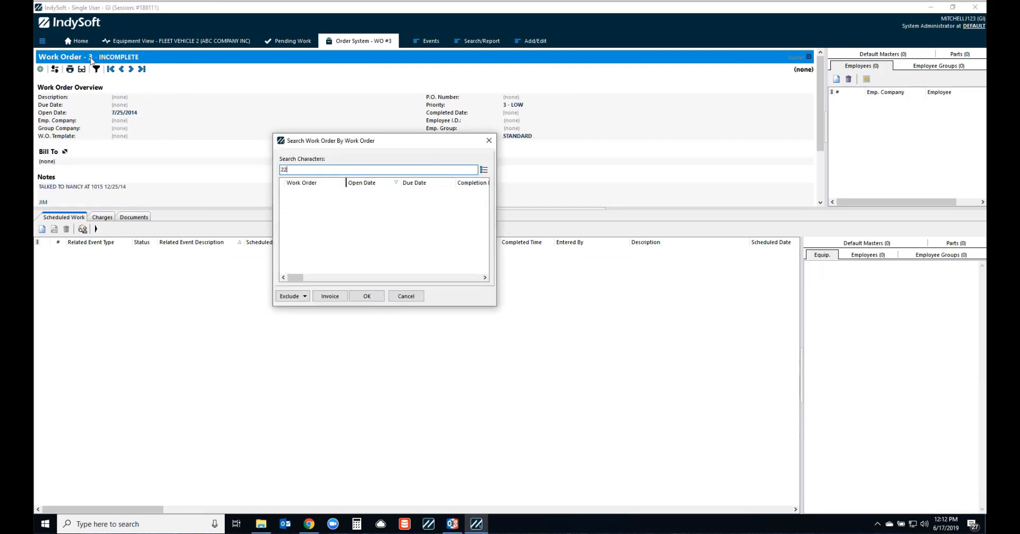
key("BackSpace")
key("BackSpace")
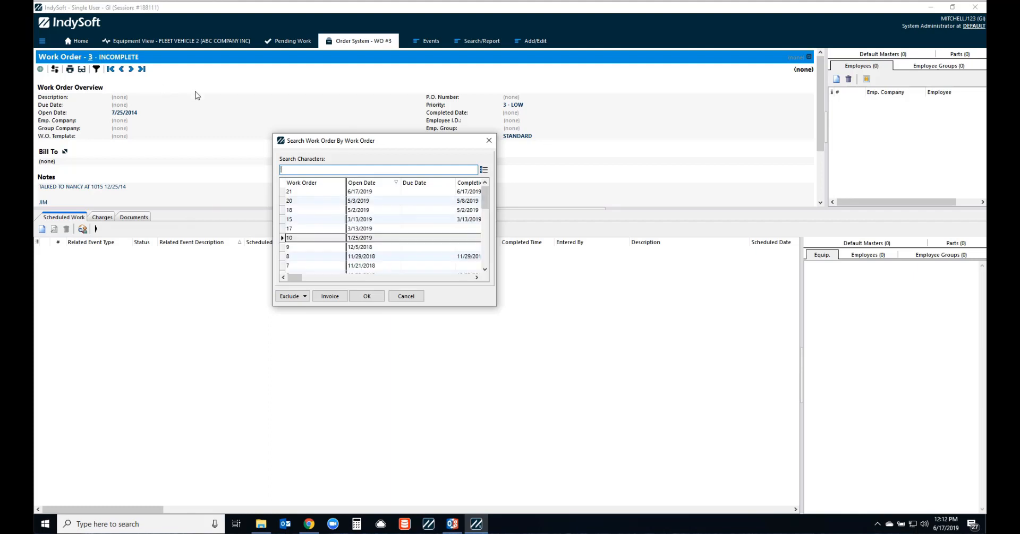
left_click(485, 206)
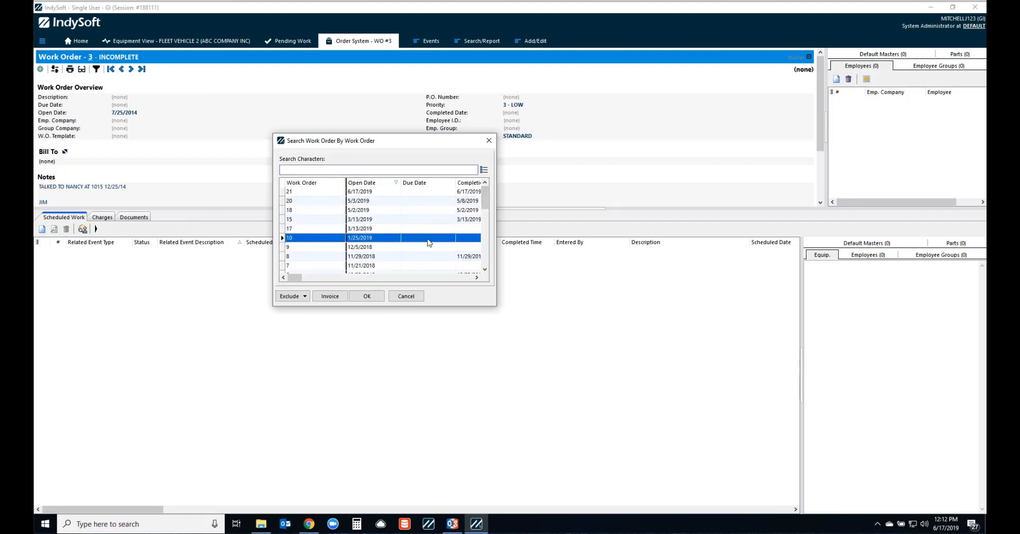
left_click(393, 296)
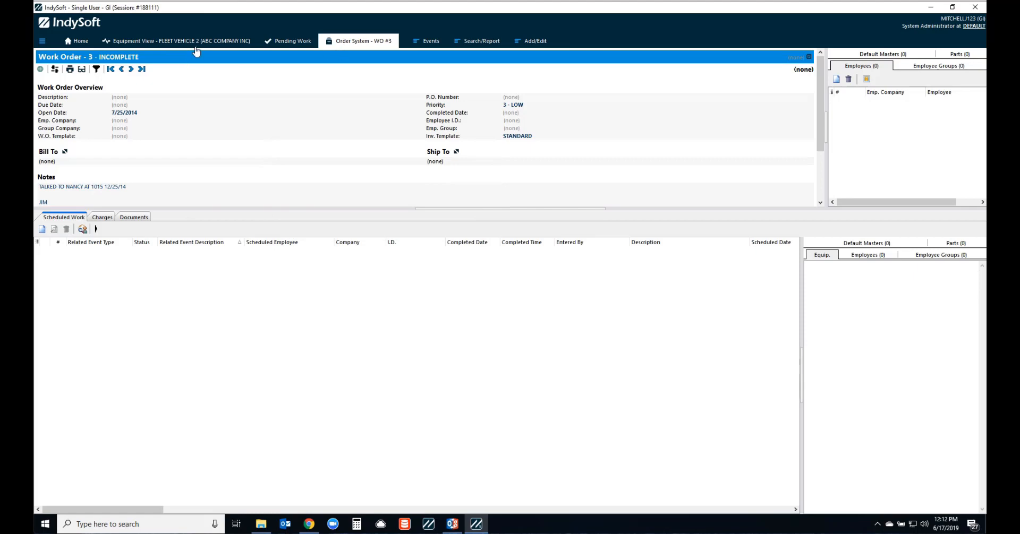
- Return to FLEET VEHICLE 2's equipment record and start its Unscheduled Maintenance event from the flowchart
left_click(76, 41)
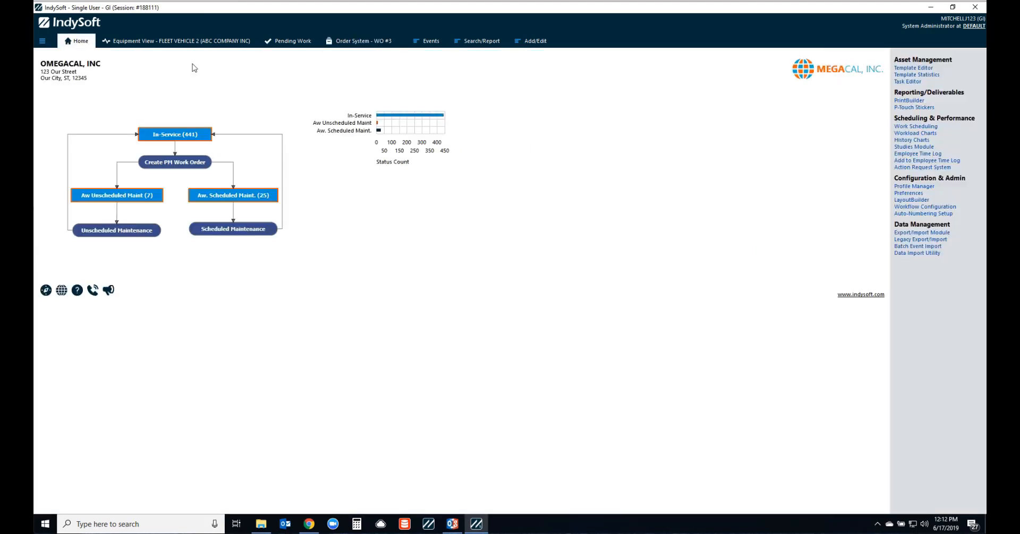
left_click(182, 43)
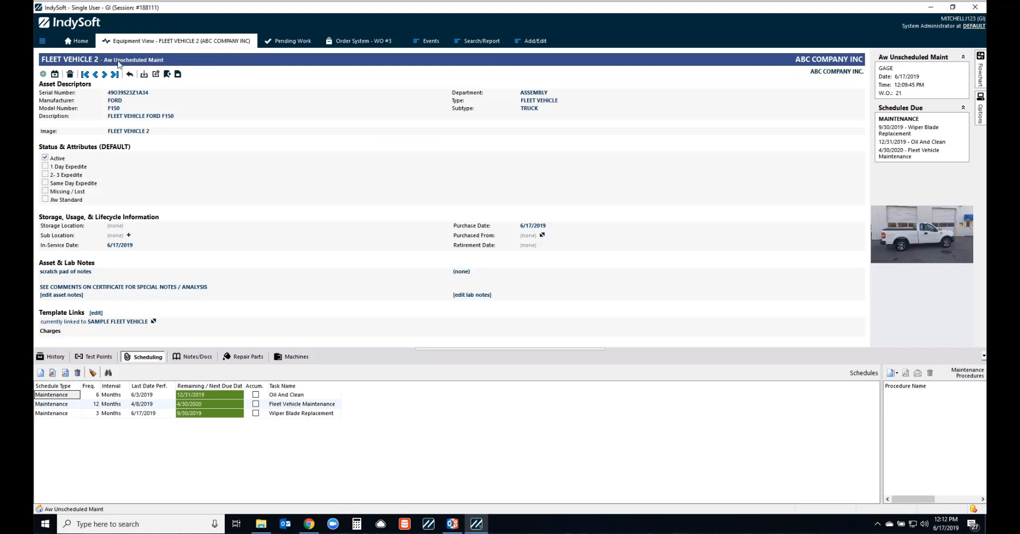
left_click(979, 72)
left_click(980, 72)
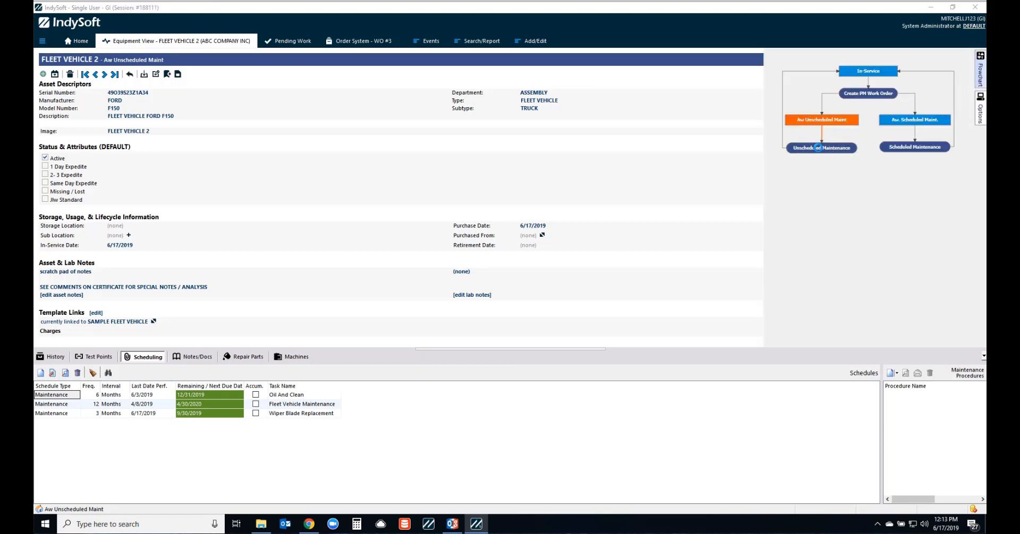
left_click(818, 148)
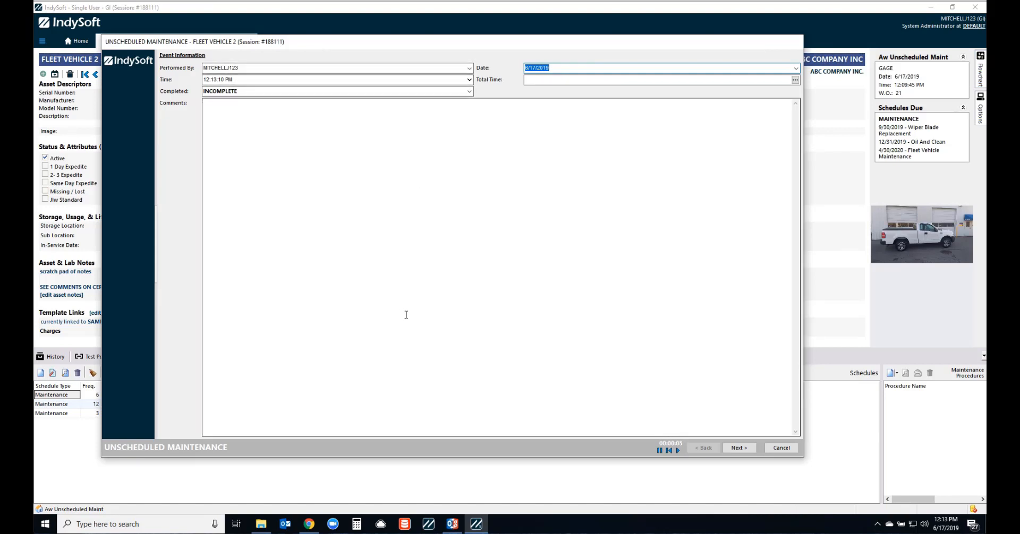
- Advance to the event's tasks, select Fleet Vehicle Maintenance for completion, and compare its checklist with the Oil And Clean one
left_click(739, 448)
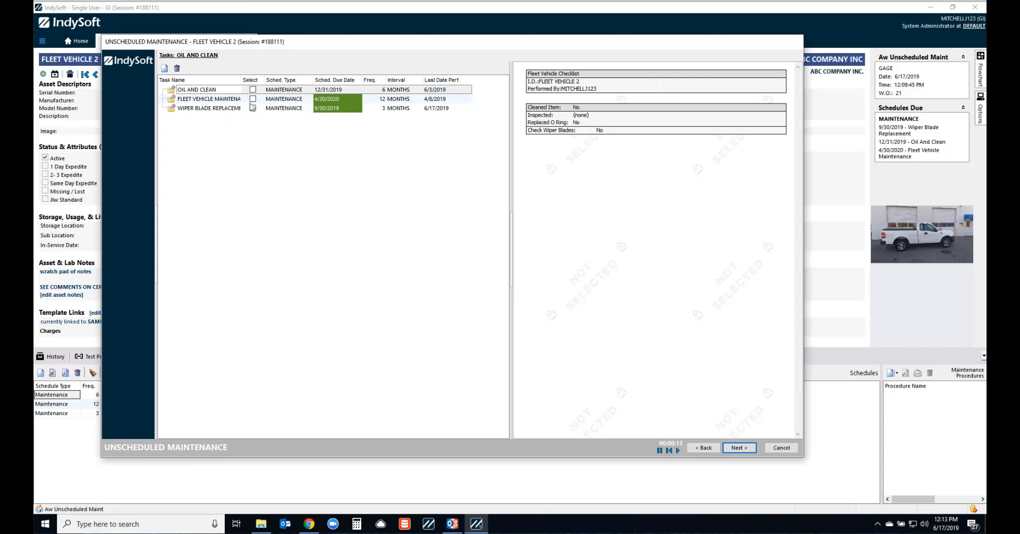
left_click(252, 98)
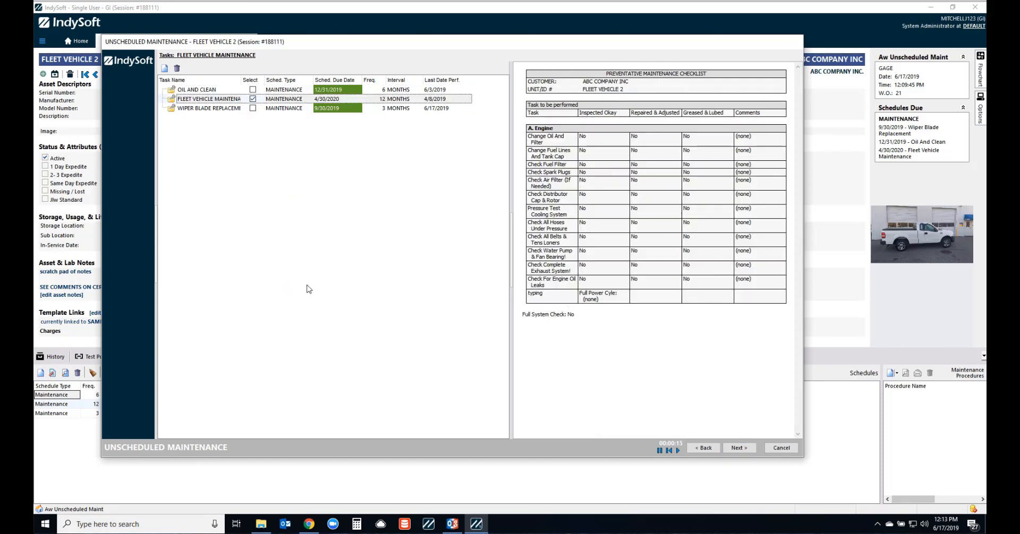
left_click(202, 91)
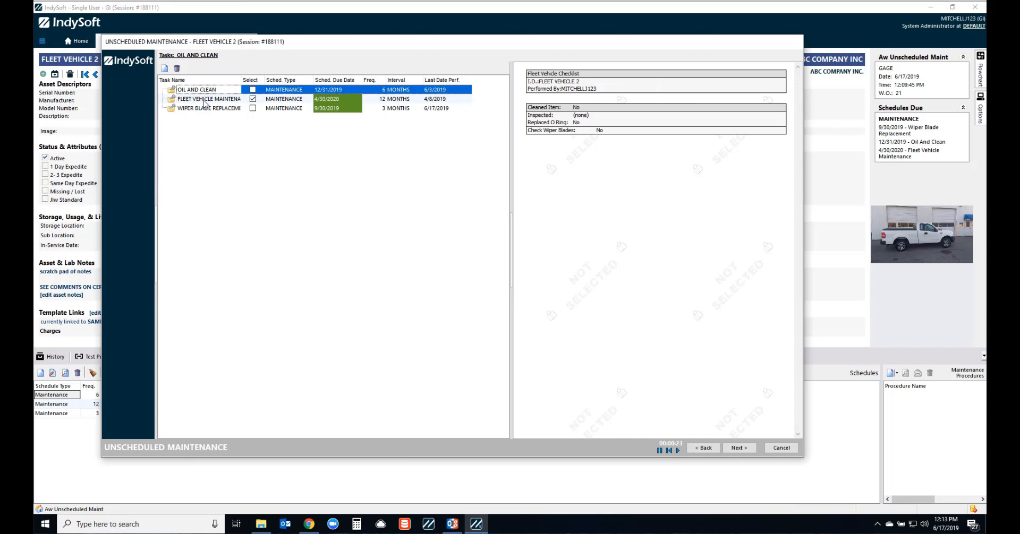
left_click(206, 100)
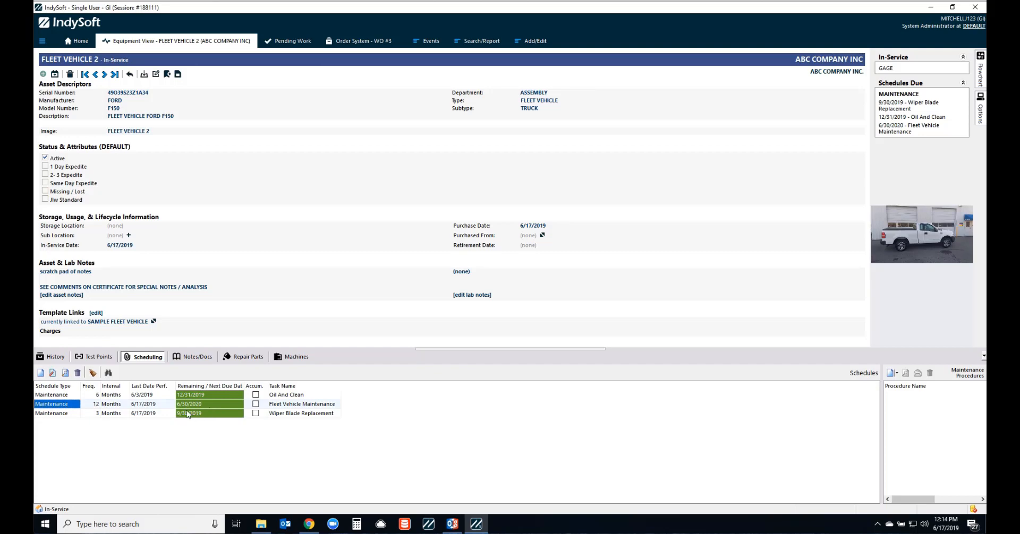
- Review FLEET VEHICLE 2's event history and view the wiper blade replacement document stored with the Scheduled Maintenance event
left_click(45, 357)
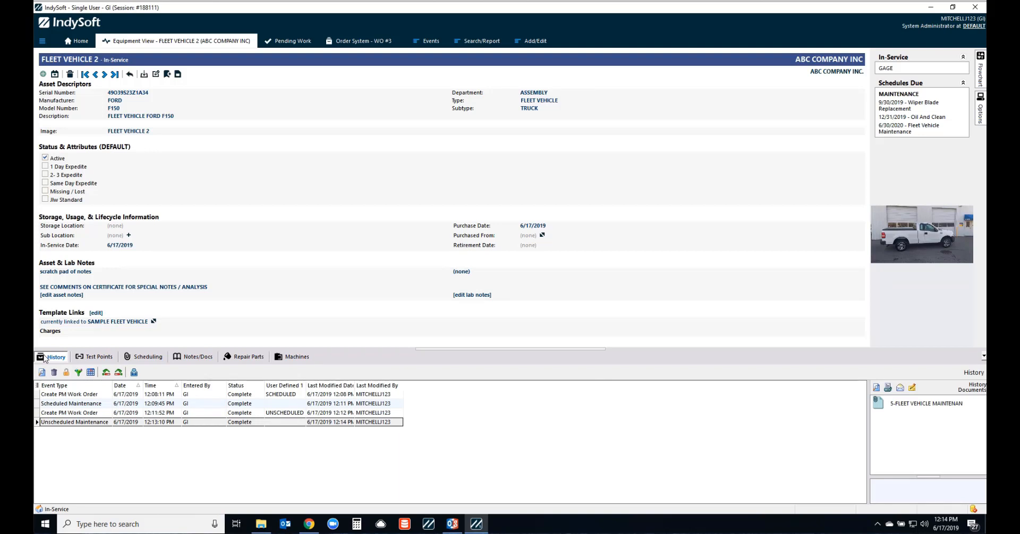
left_click(78, 396)
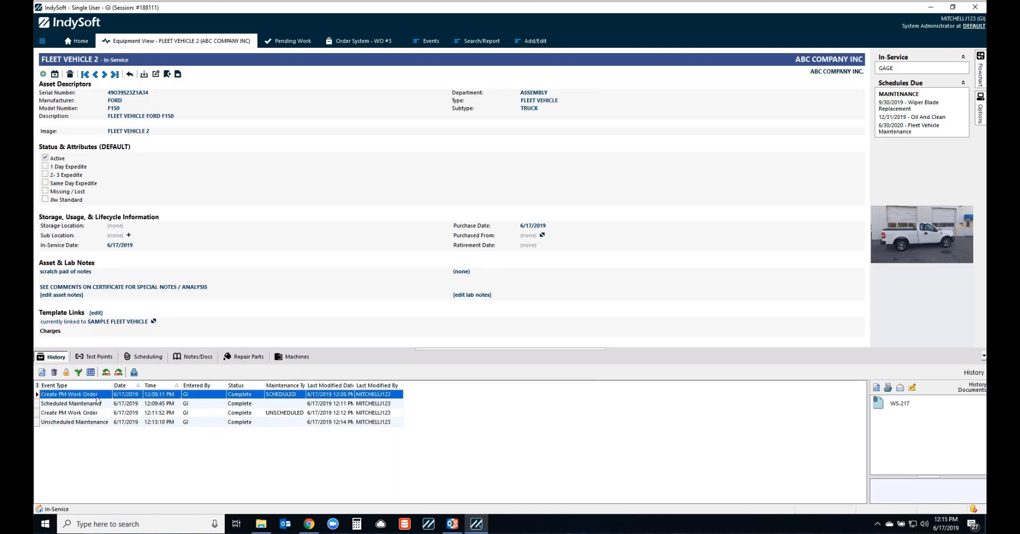
left_click(87, 405)
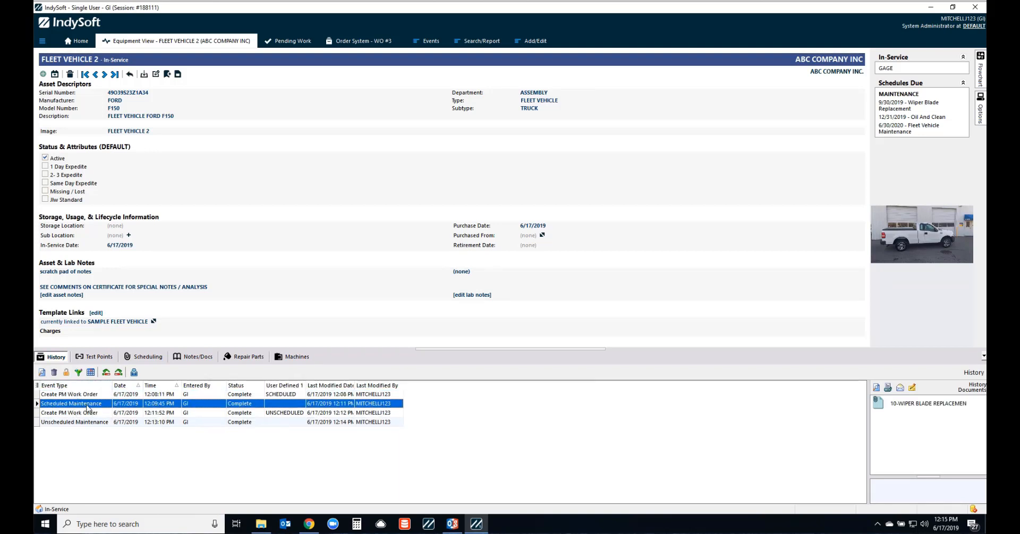
double_click(895, 405)
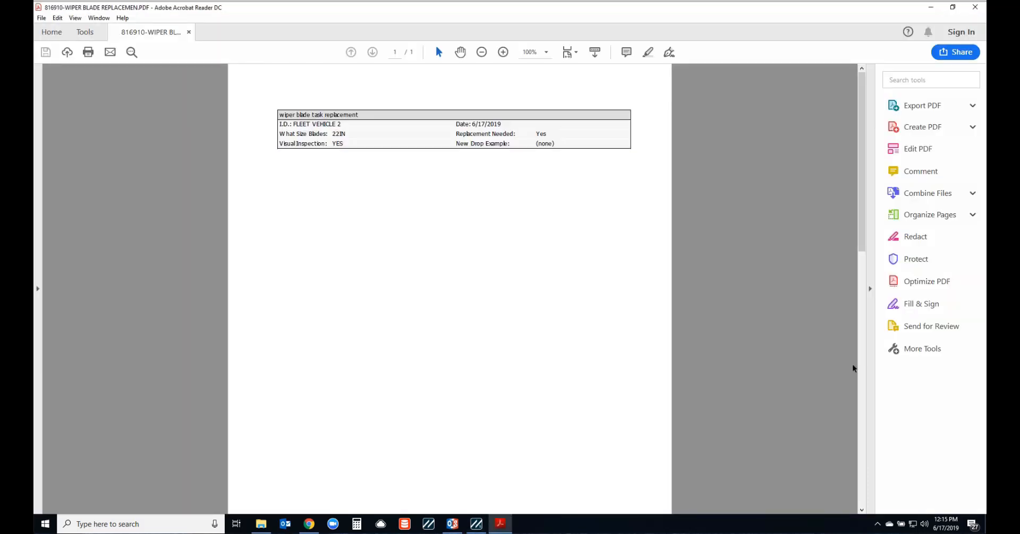
left_click(975, 7)
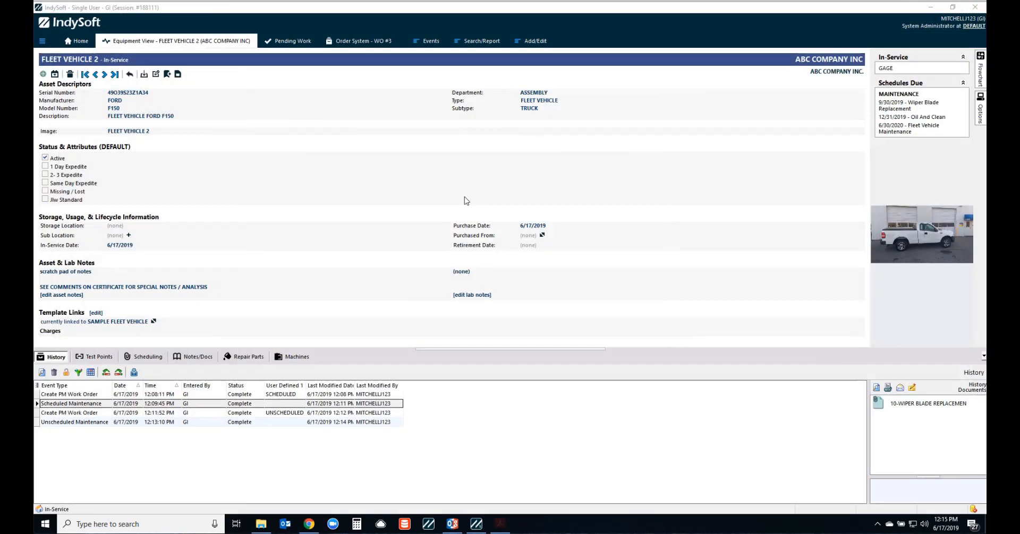
- View the fleet vehicle maintenance checklist document stored with the Unscheduled Maintenance history event, and close it
left_click(120, 423)
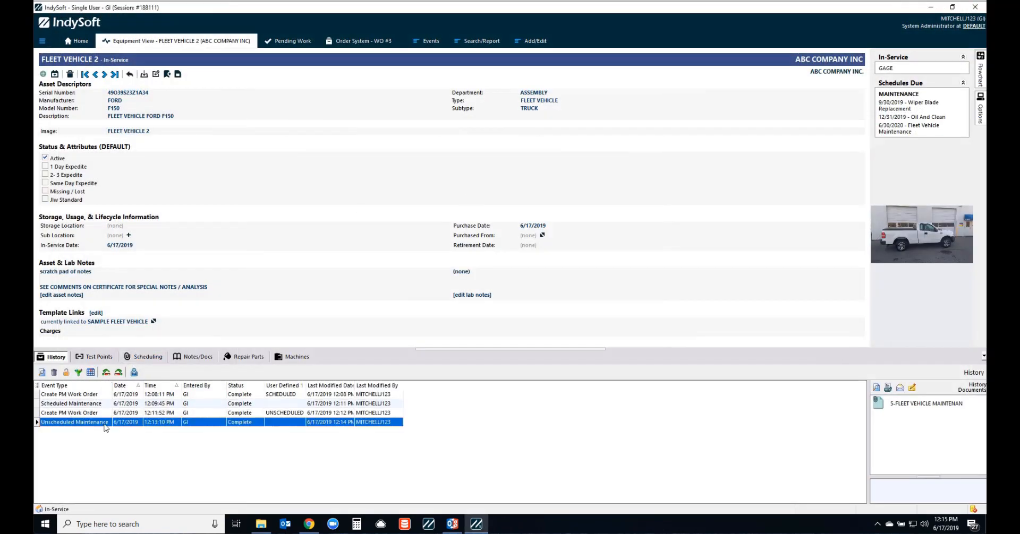
double_click(891, 408)
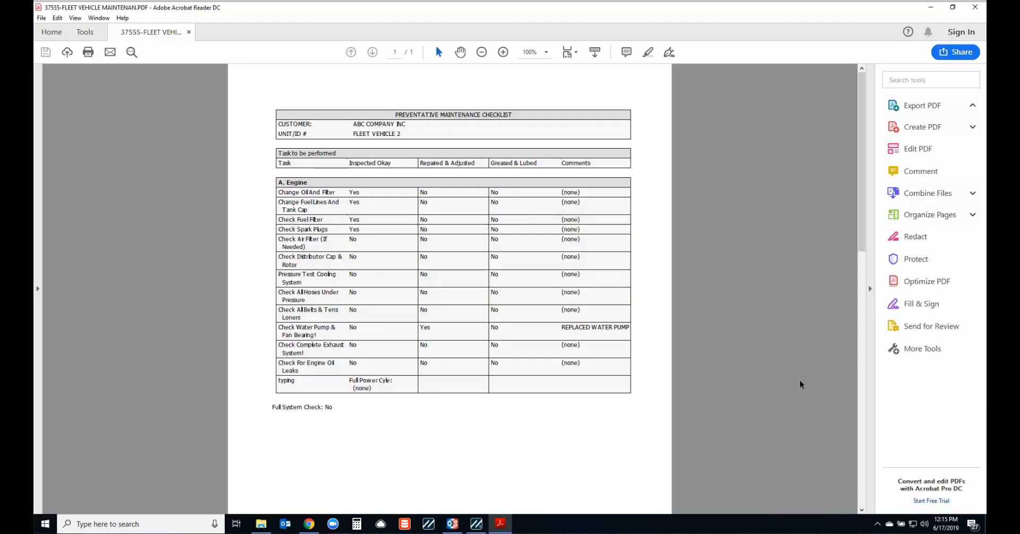
left_click(975, 7)
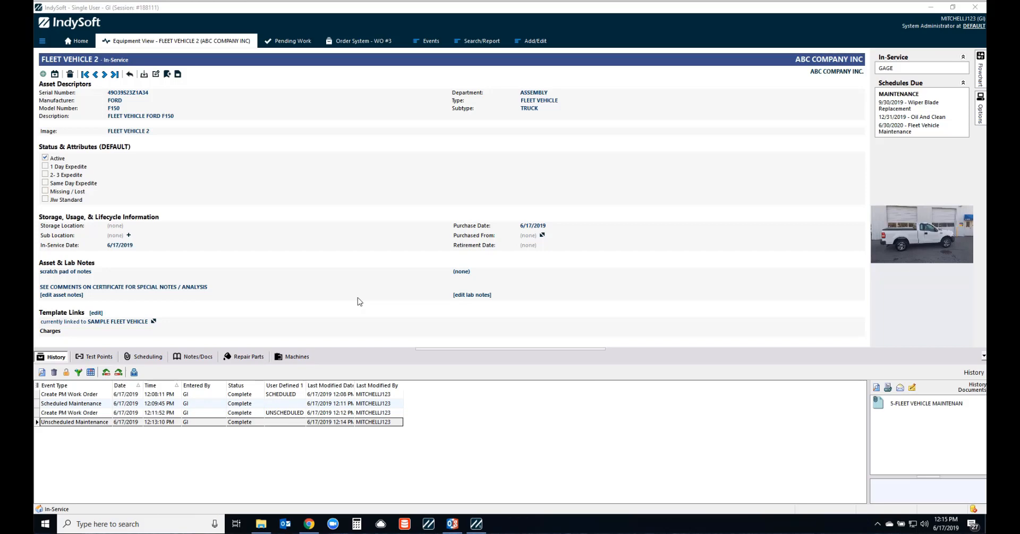
- Create a new equipment record FLEET VEHICLE 3 for ABC COMPANY INC in the UNIQUE TOOL group
left_click(43, 74)
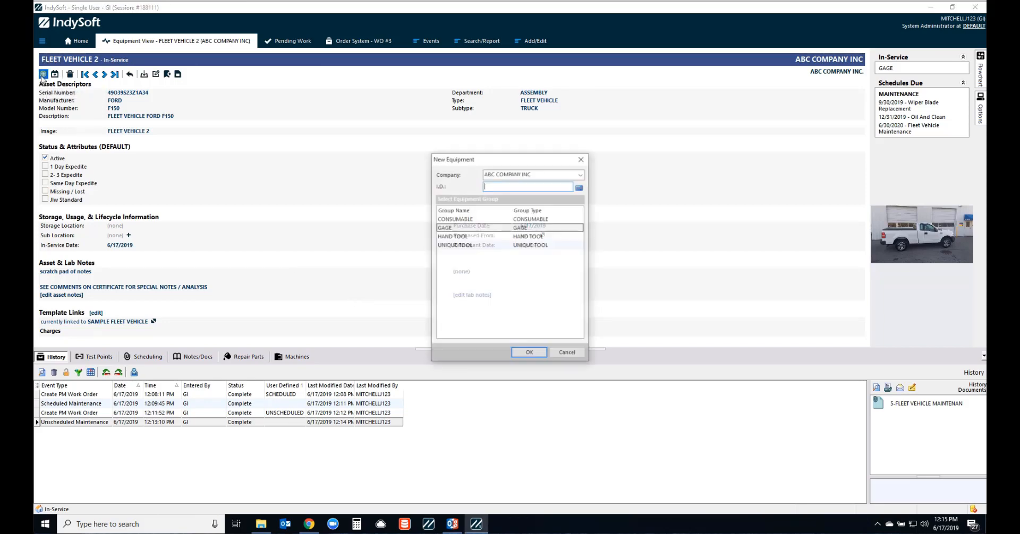
left_click(460, 245)
left_click(496, 186)
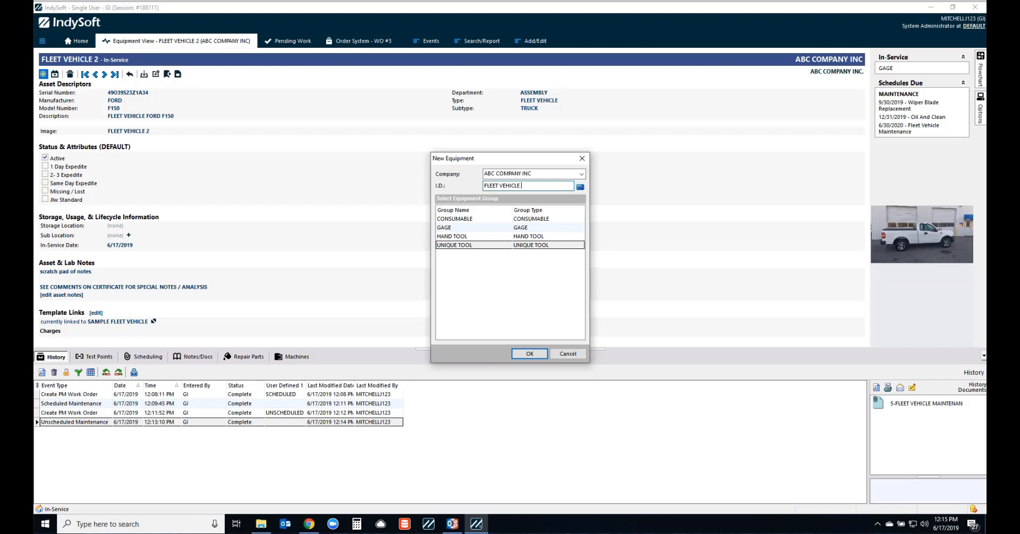
key("Return")
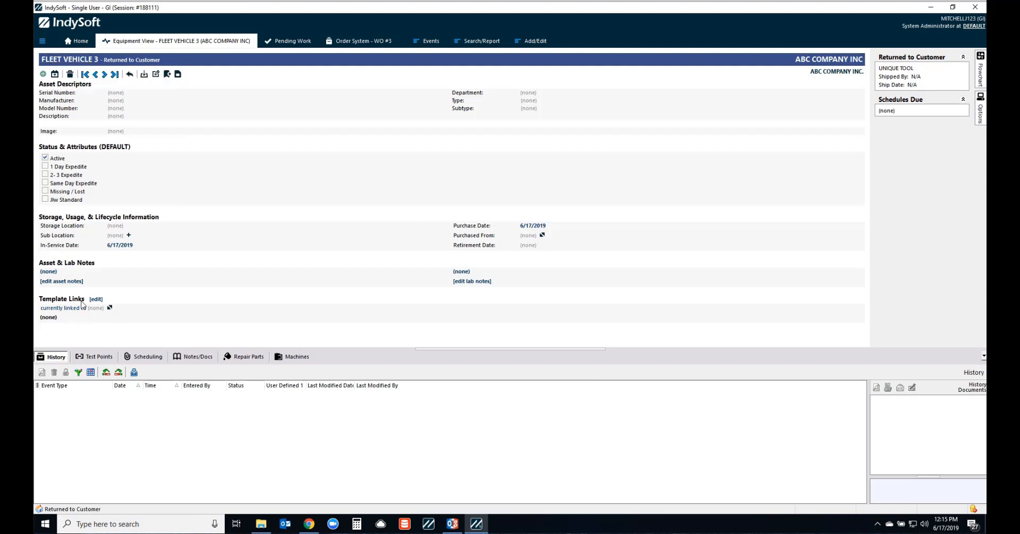
- Try to associate a related task with FLEET VEHICLE 3's schedules without a linked template
left_click(143, 357)
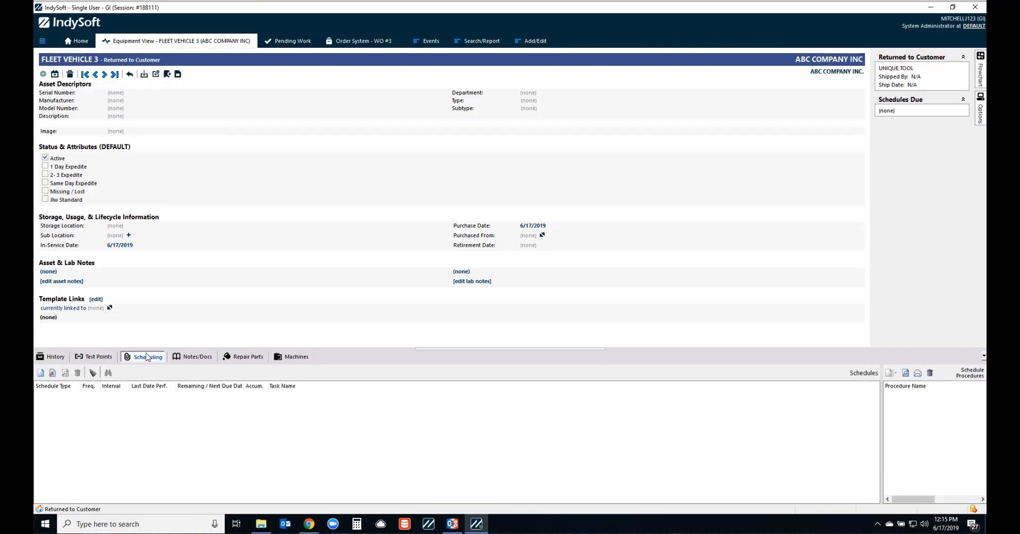
left_click(52, 373)
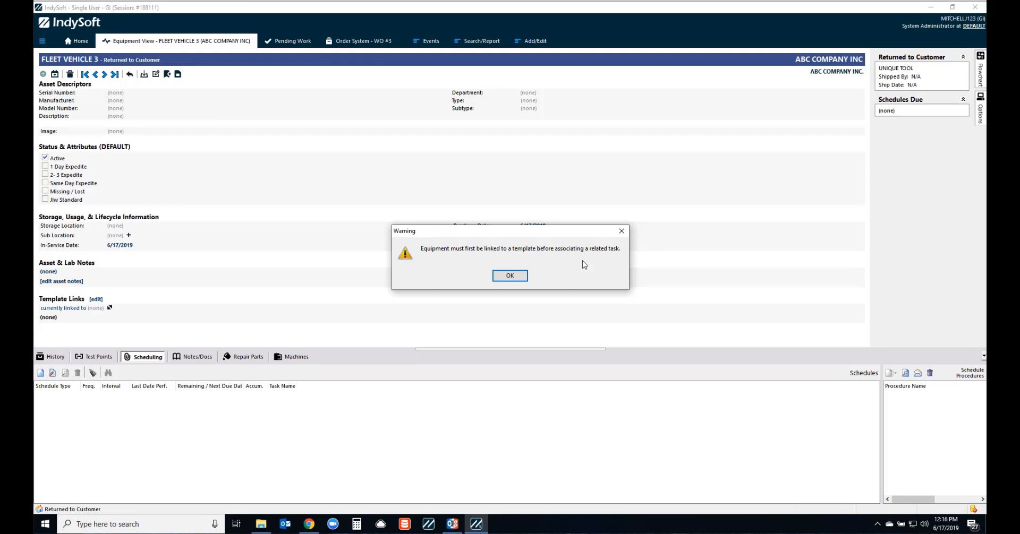
left_click(509, 275)
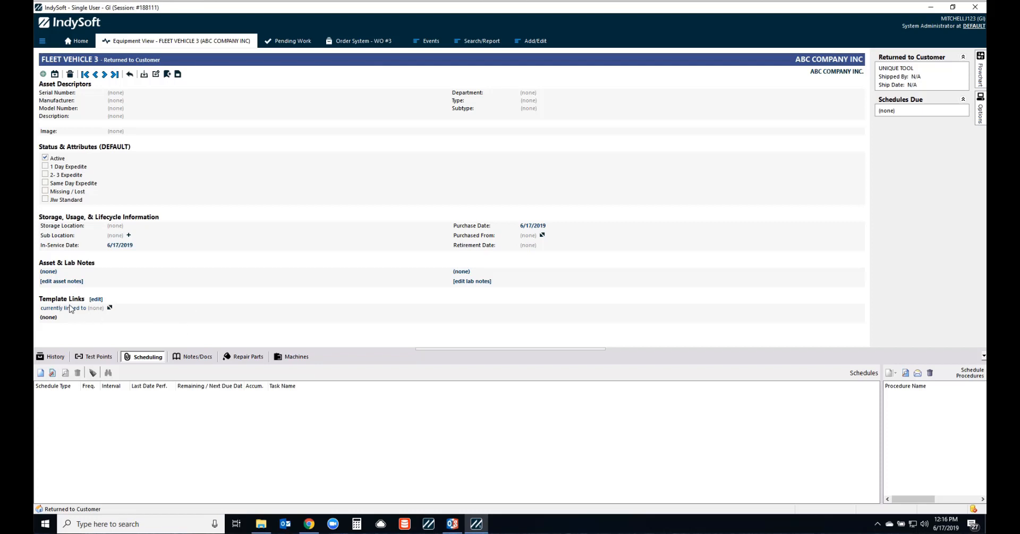
left_click(96, 300)
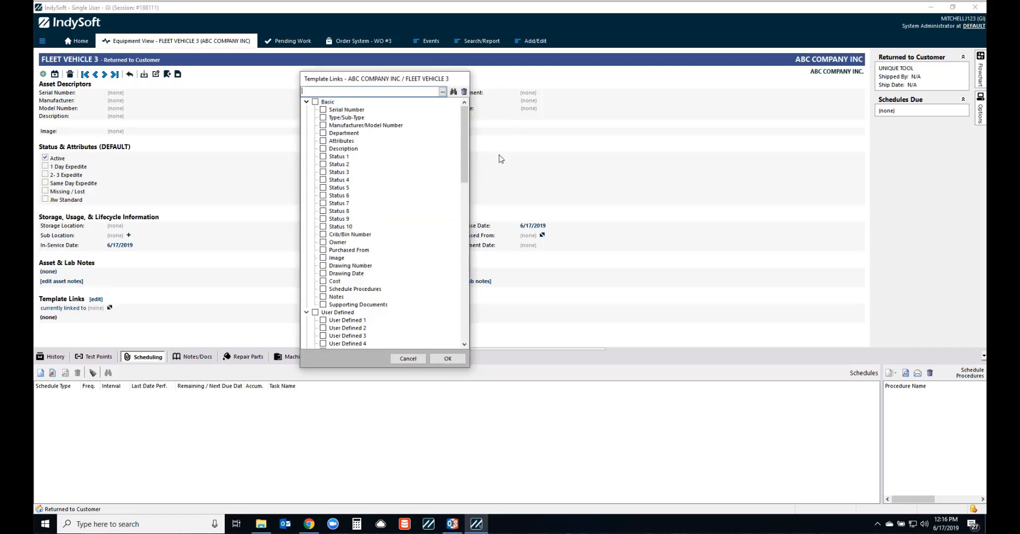
left_click(443, 92)
left_click(392, 148)
type("F")
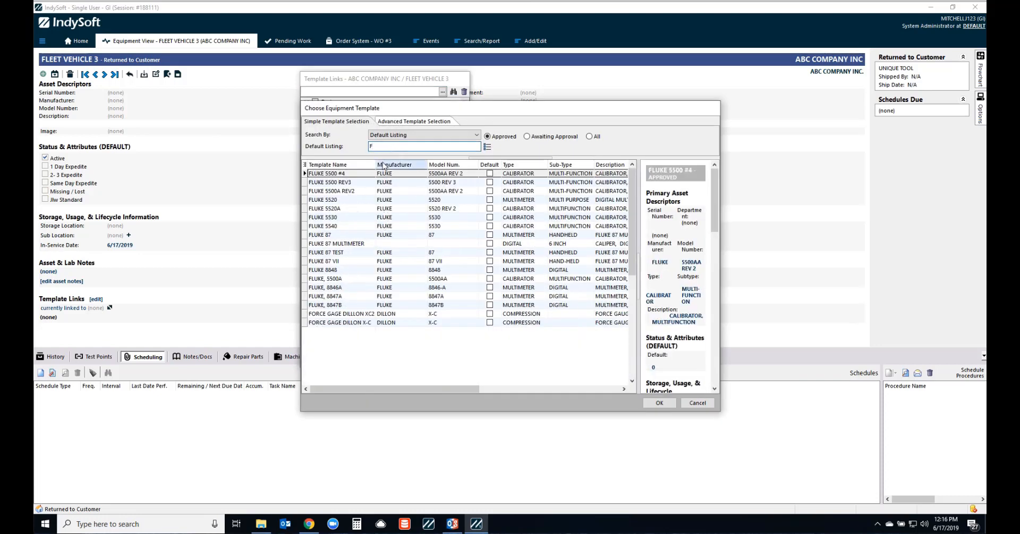
left_click_drag(380, 147, 358, 145)
key("BackSpace")
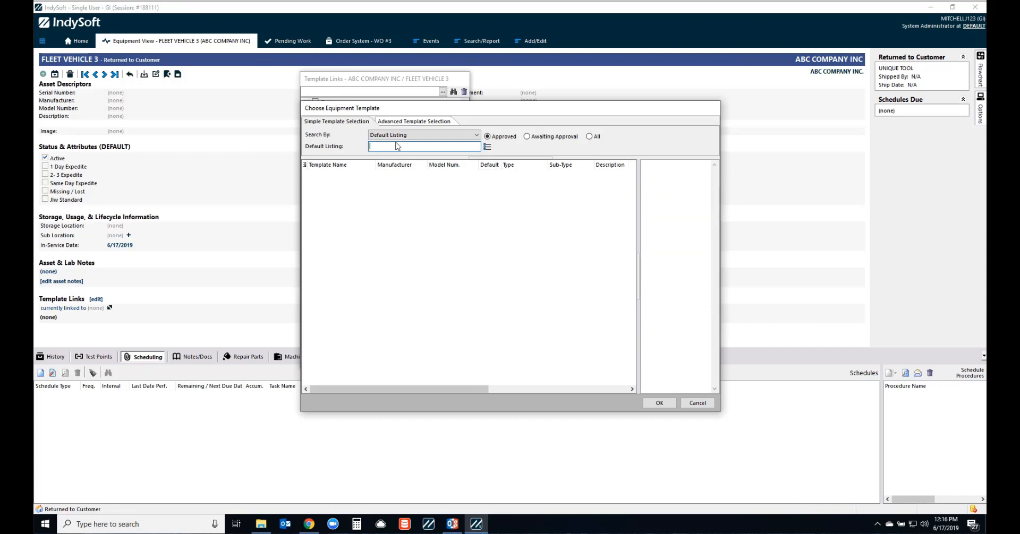
type("VEH")
type("F")
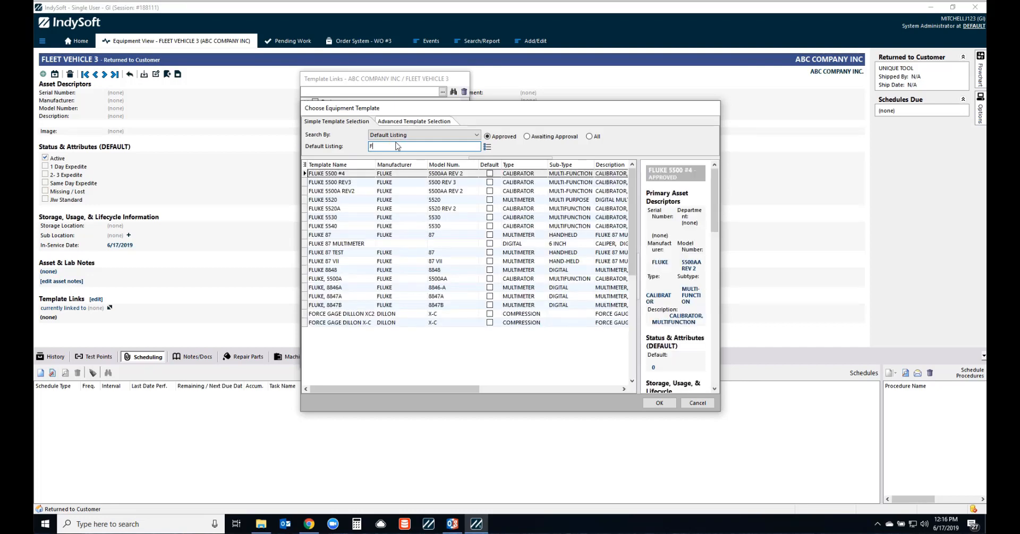
key("BackSpace")
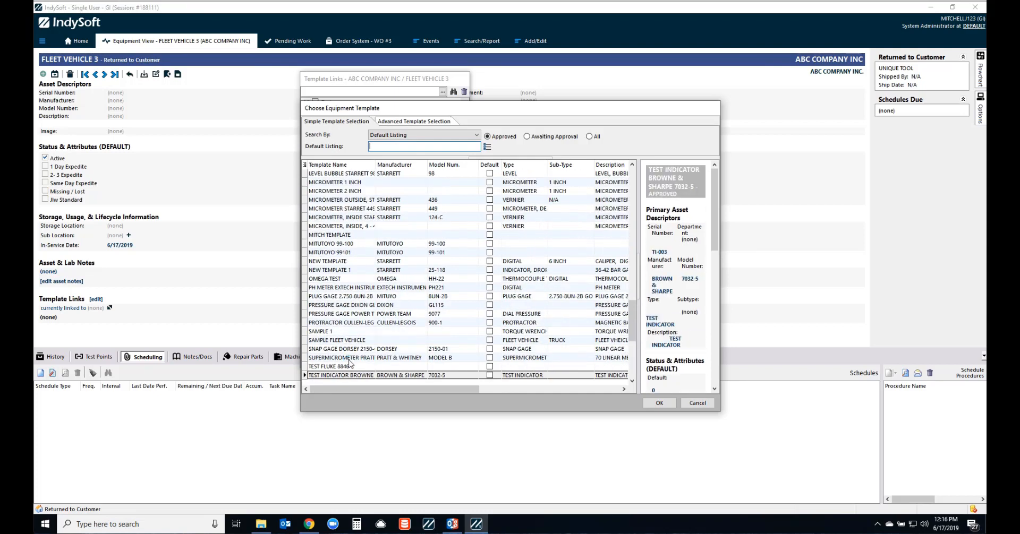
scroll(351, 365, "down", 7)
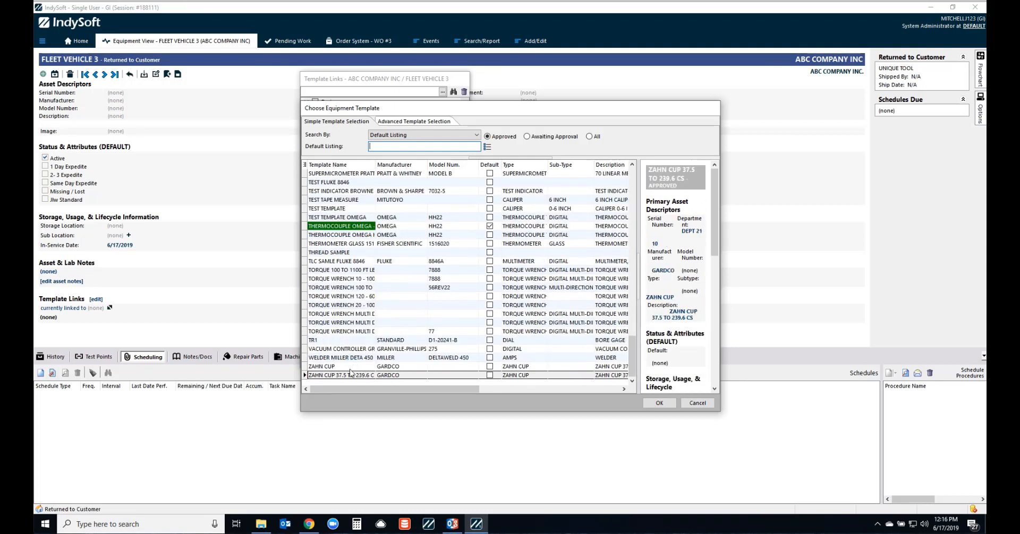
left_click(526, 137)
left_click(487, 147)
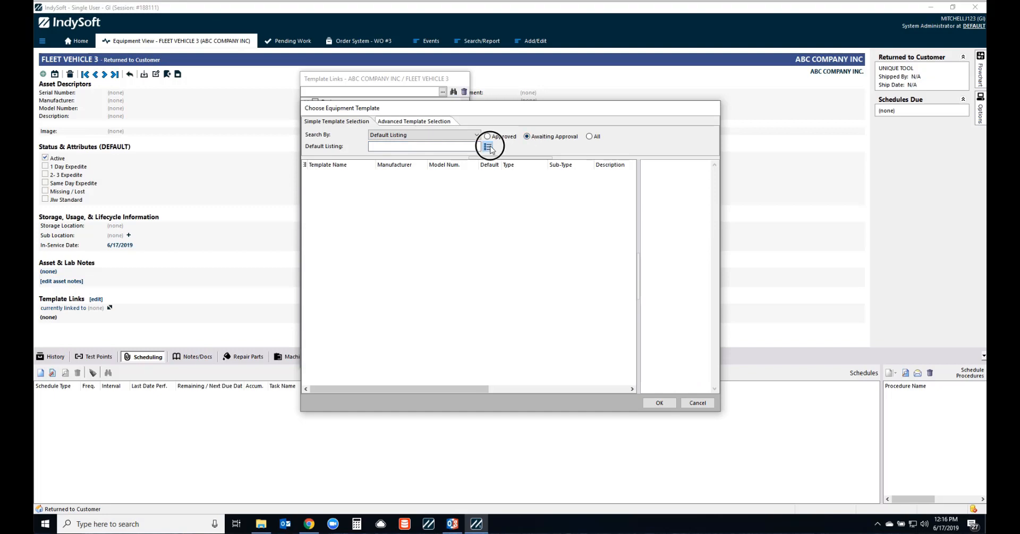
left_click(699, 404)
left_click(415, 363)
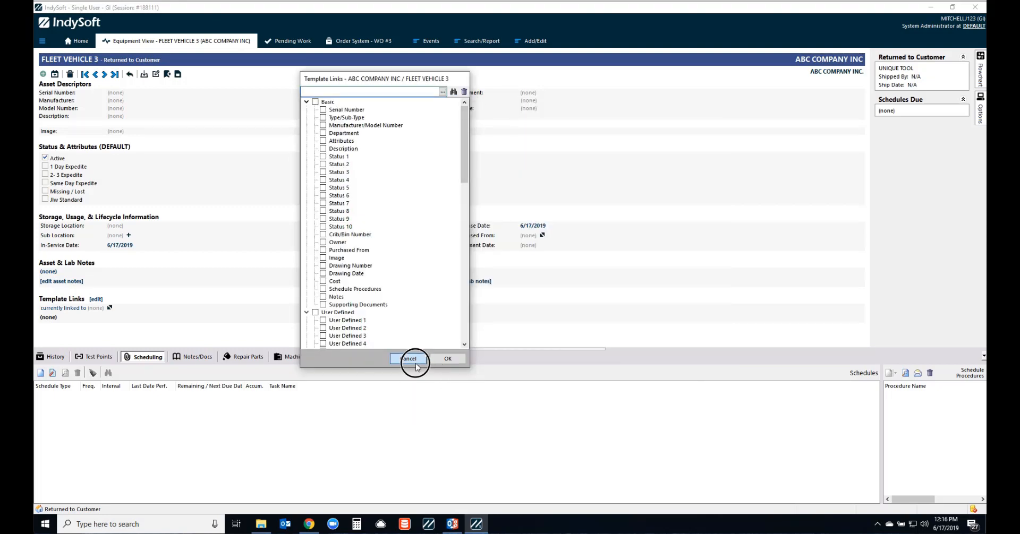
- Link FLEET VEHICLE 3 to the approved SAMPLE FLEET VEHICLE template used by FLEET VEHICLE 2, and accept the template's default link settings
left_click(96, 75)
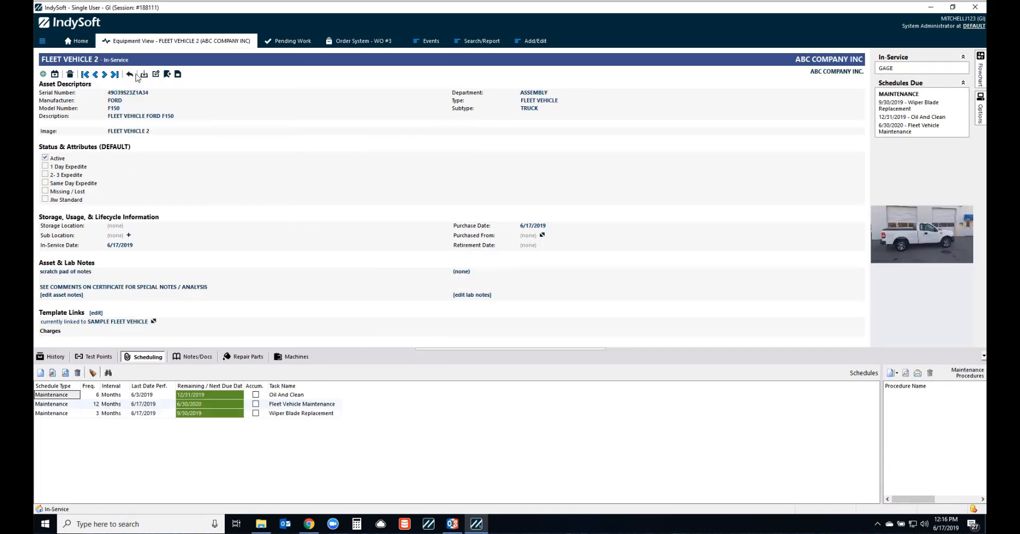
left_click(103, 75)
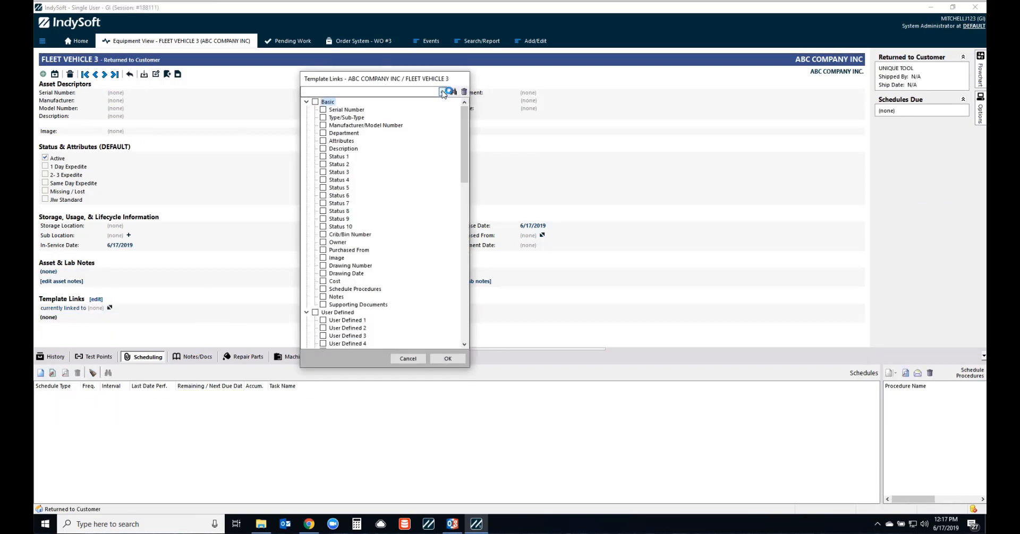
left_click(442, 92)
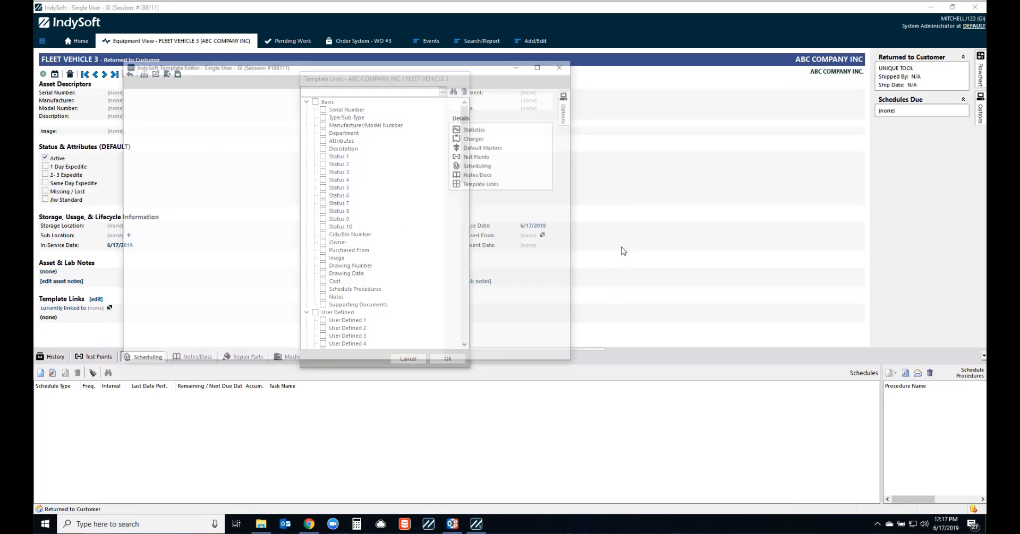
left_click(564, 63)
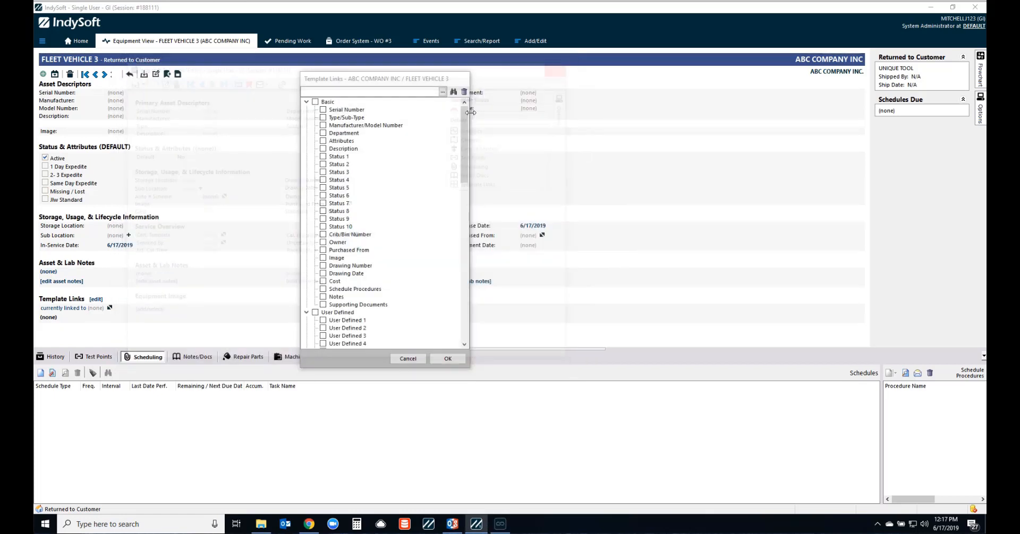
left_click(444, 94)
type("SM")
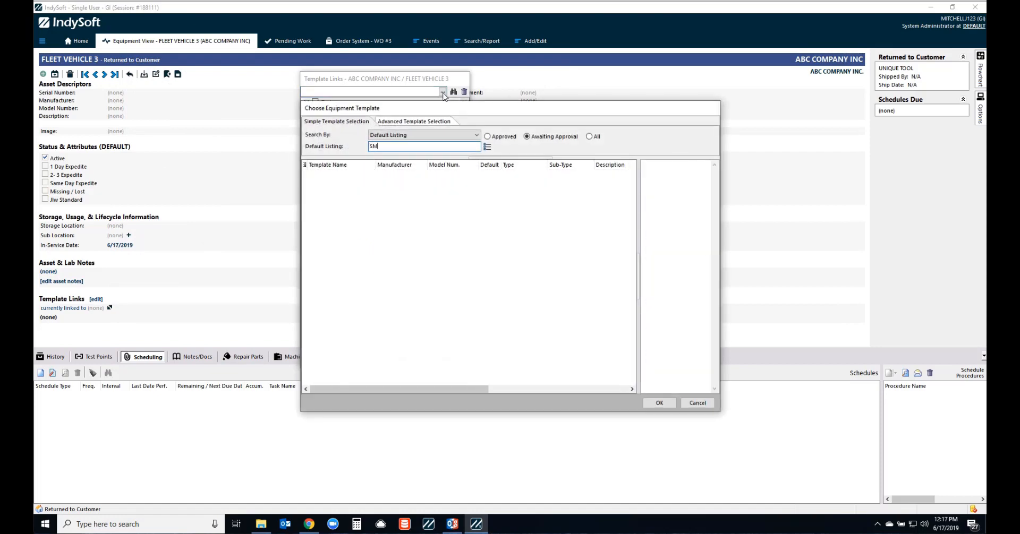
left_click(487, 136)
left_click(346, 182)
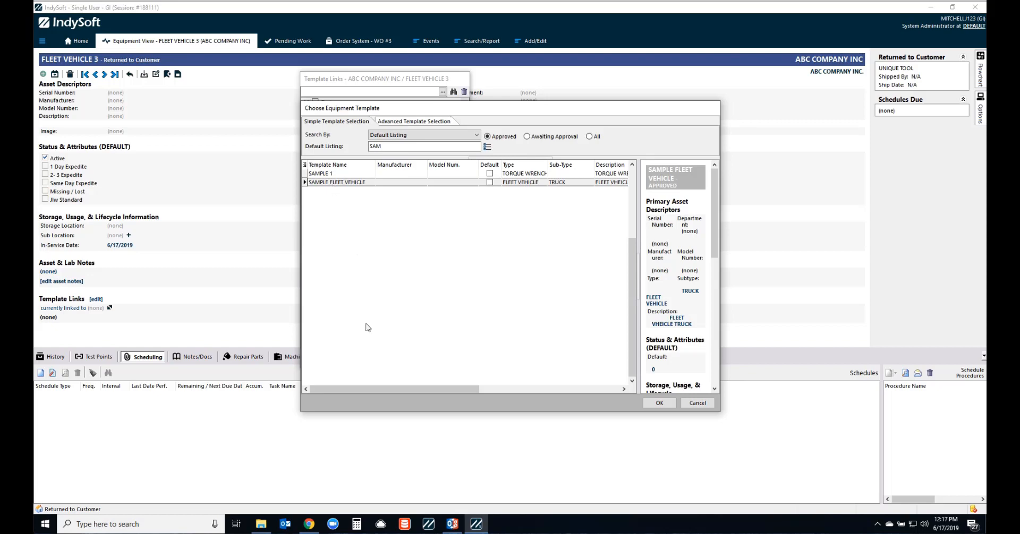
left_click(659, 403)
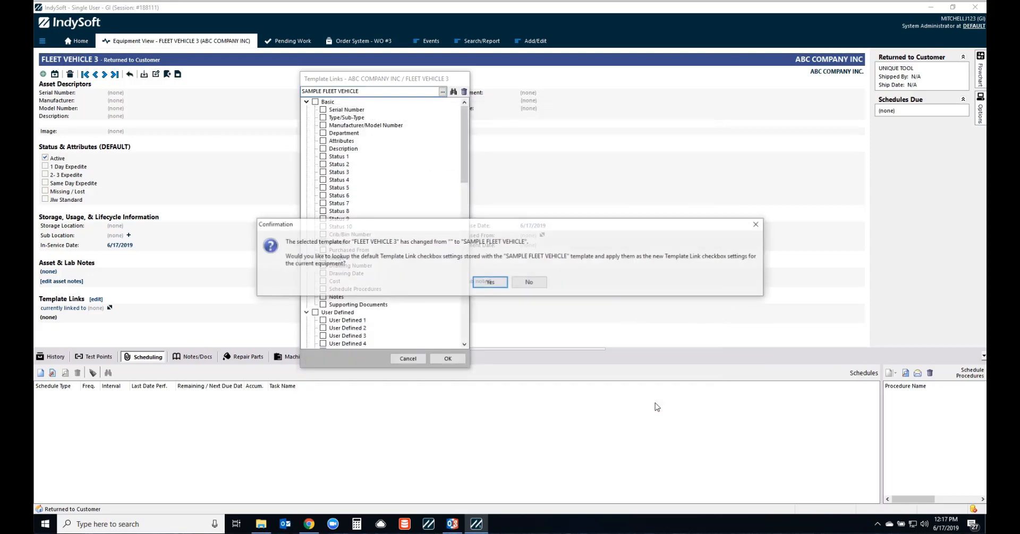
left_click(478, 284)
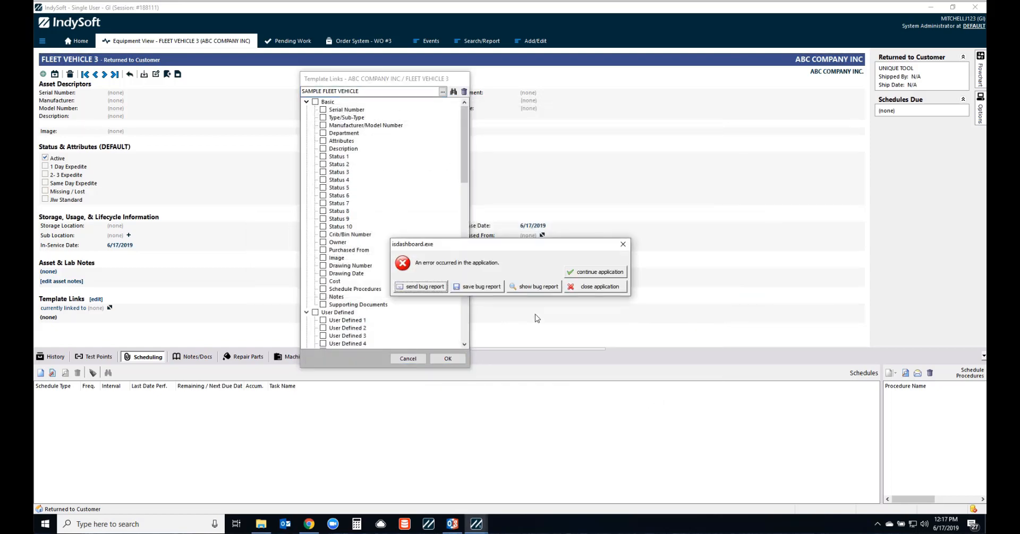
left_click(594, 272)
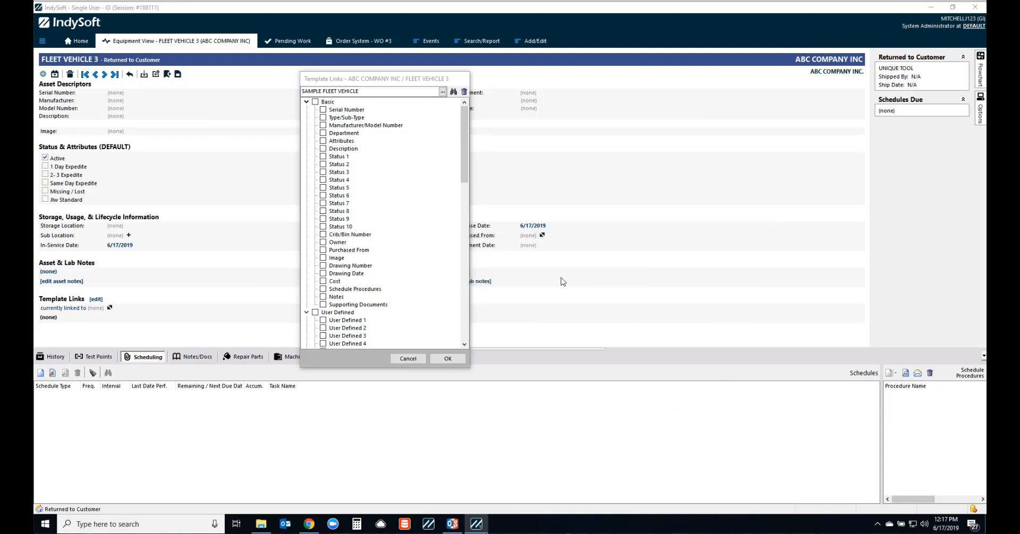
left_click(449, 359)
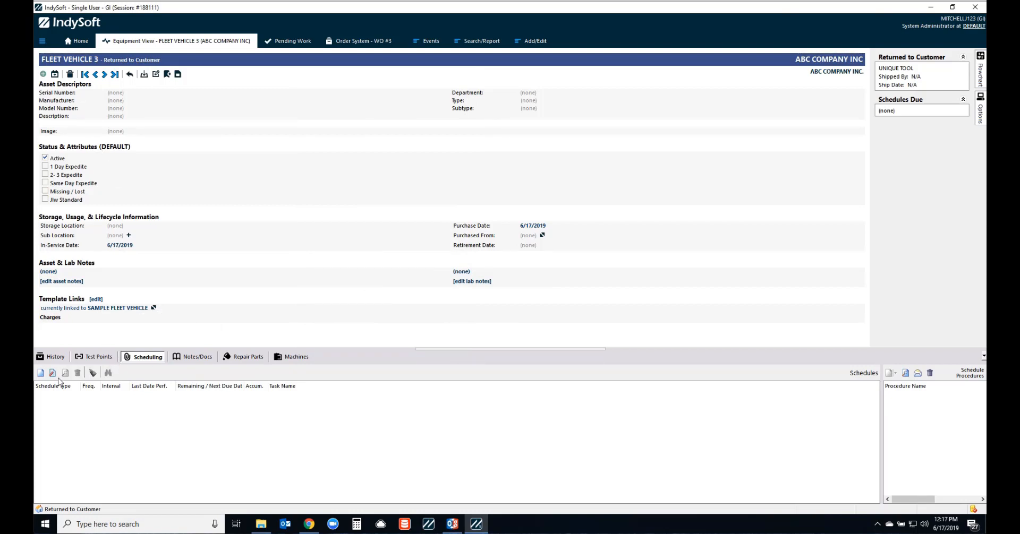
- Examine the tasks offered for a new MAINTENANCE schedule on FLEET VEHICLE 3, and discard the schedule
left_click(40, 373)
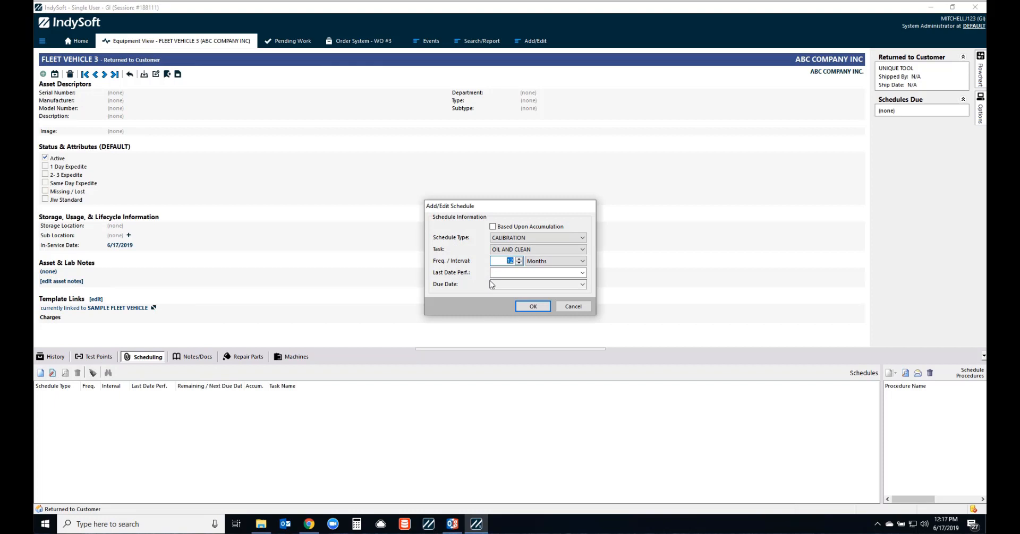
left_click(537, 238)
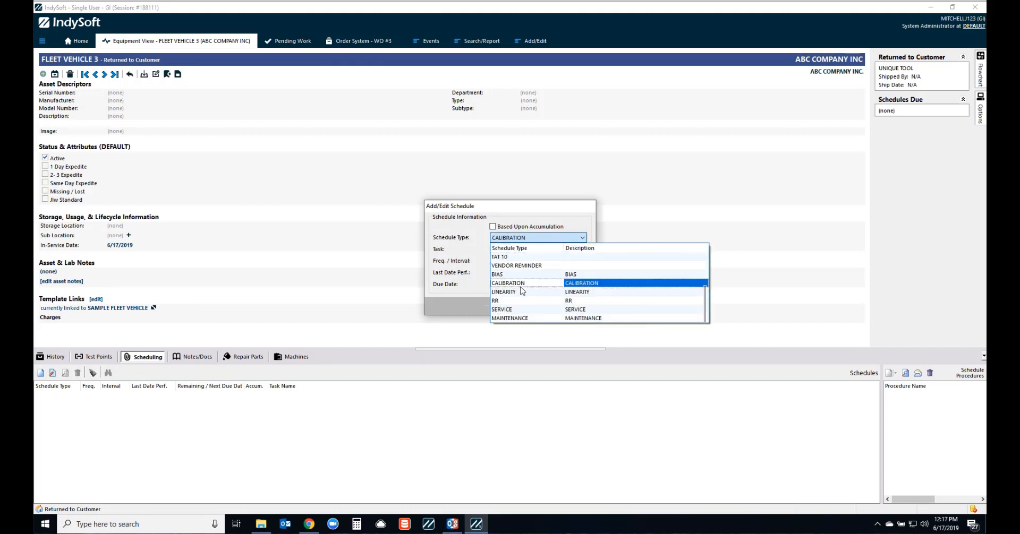
left_click(510, 318)
left_click(526, 249)
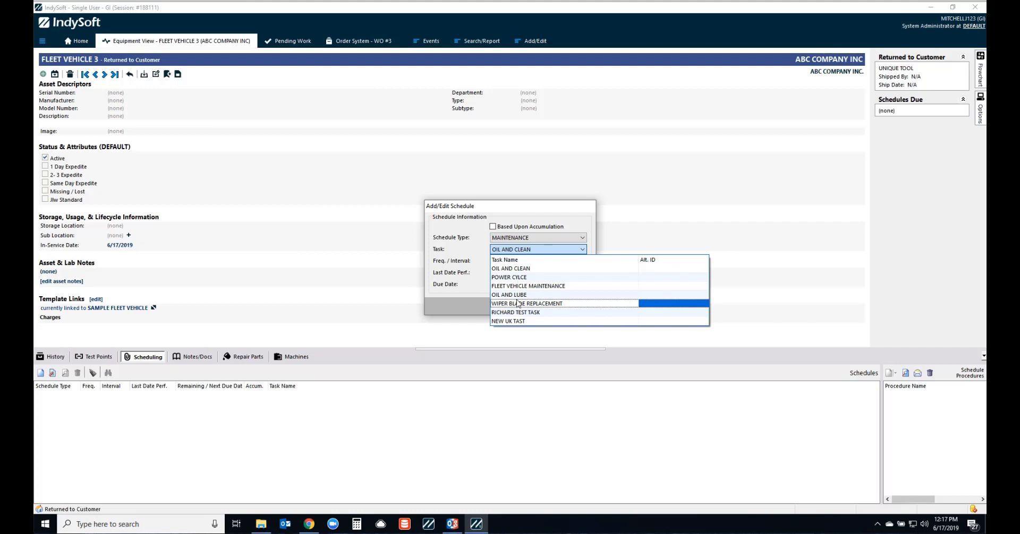
left_click(510, 277)
left_click(580, 302)
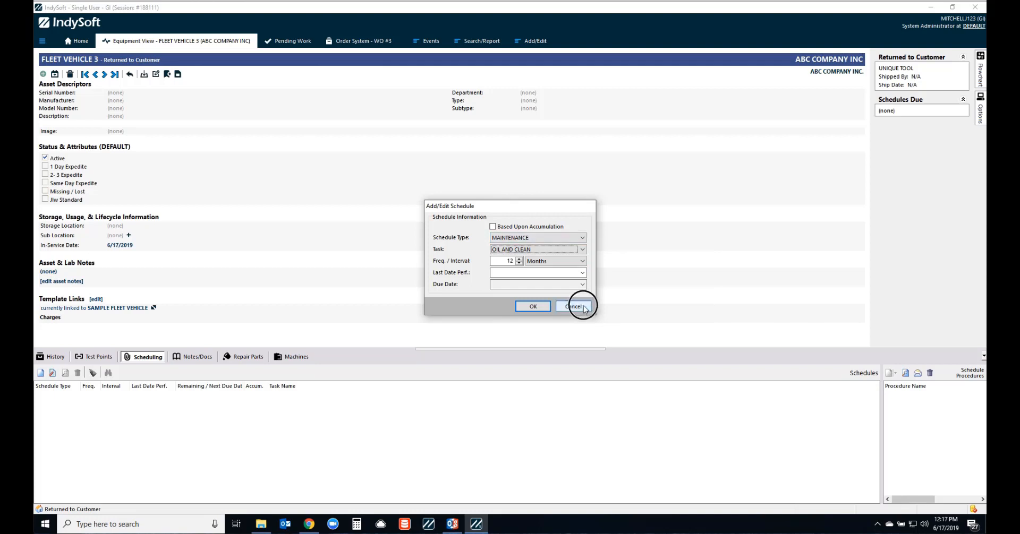
- Leave the equipment record and open the Task Editor
left_click(79, 43)
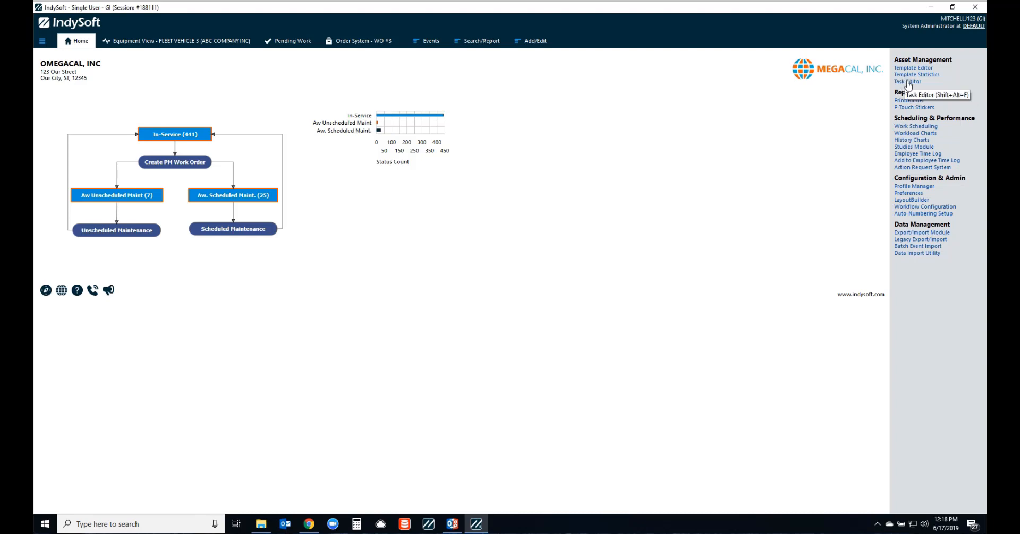
left_click(42, 40)
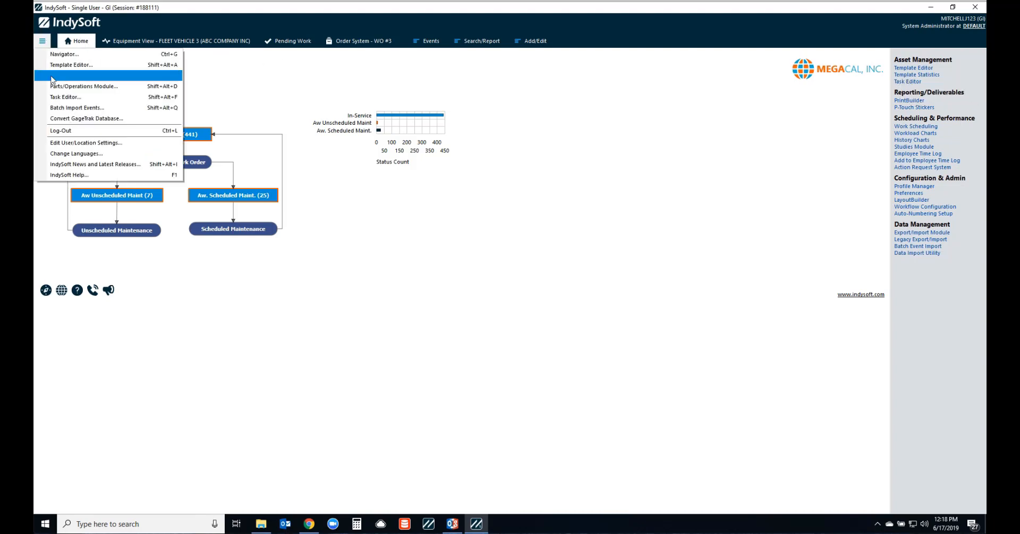
left_click(59, 98)
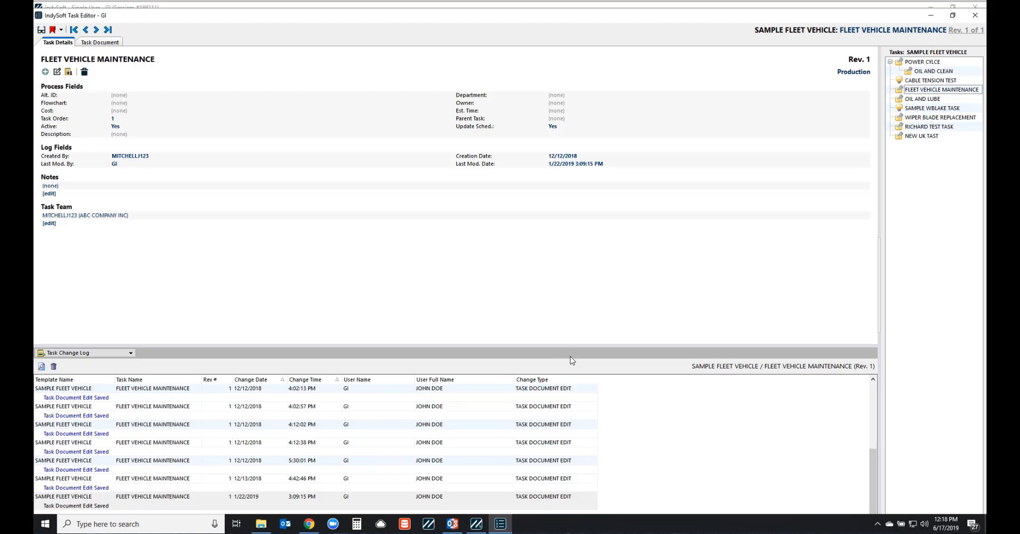
- Look through the recently viewed tasks and the task search for the SAMPLE FLEET VEHICLE template, without opening another task
left_click(61, 29)
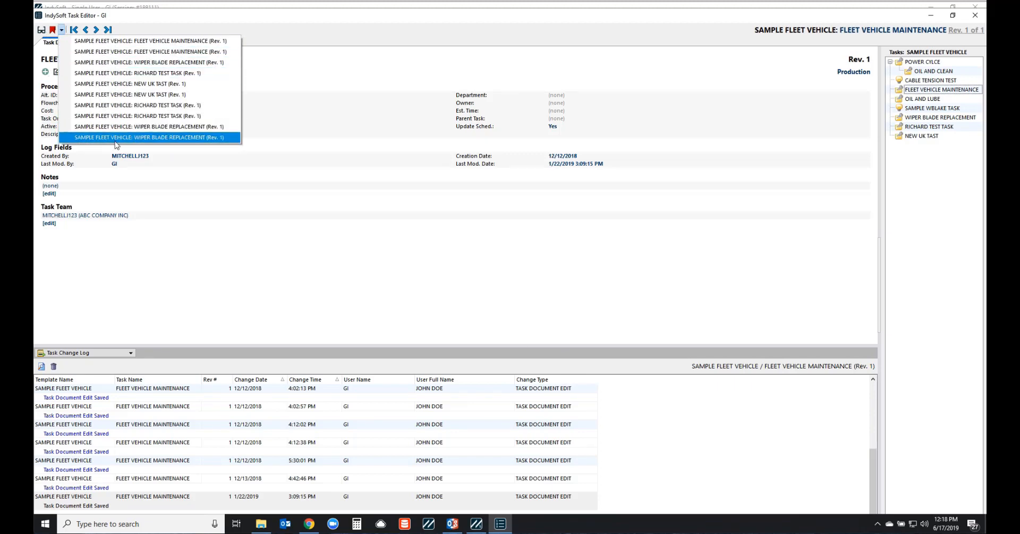
left_click(166, 20)
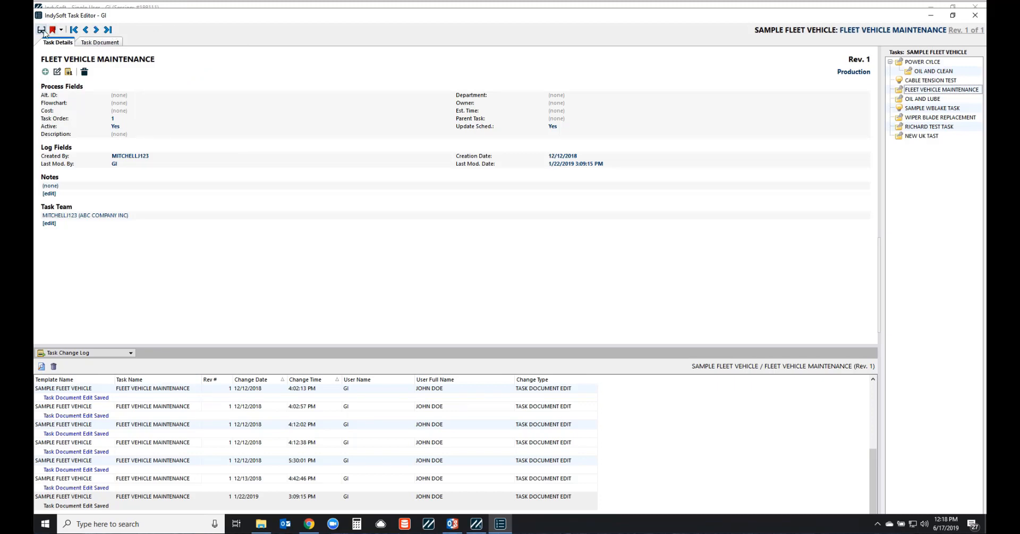
left_click(41, 30)
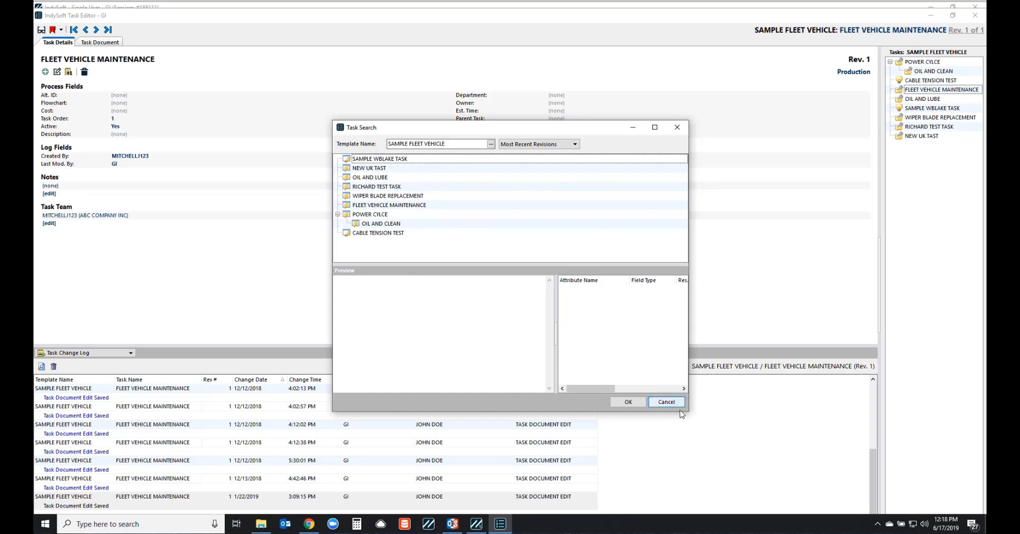
left_click(666, 402)
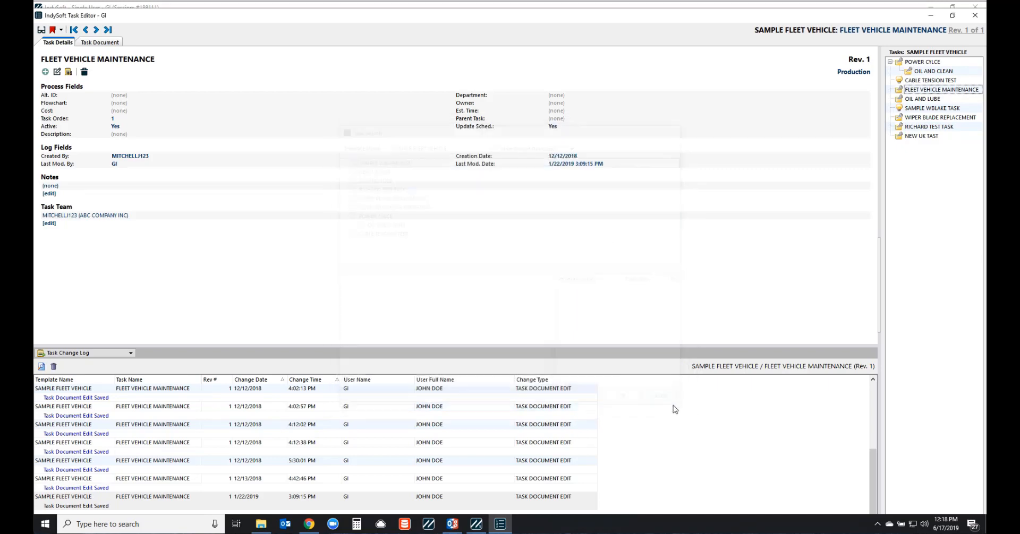
- Start a new task under the SAMPLE FLEET VEHICLE template, keeping that template after viewing the list of available ones
left_click(47, 73)
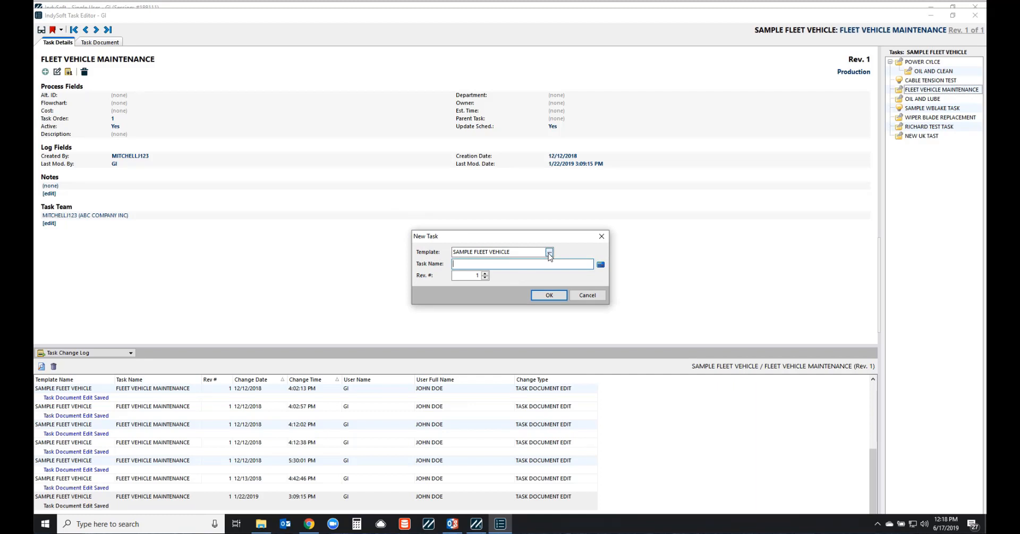
left_click(516, 252)
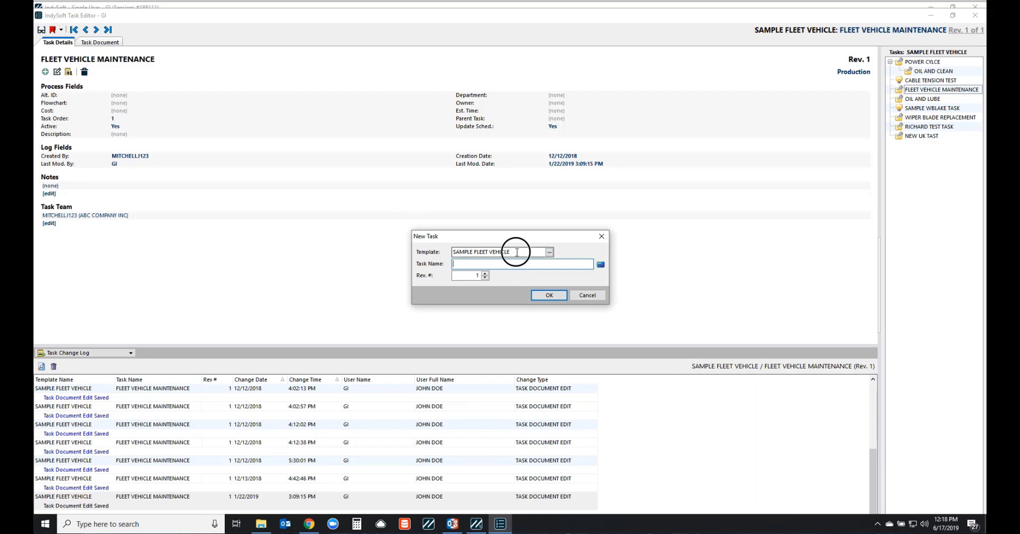
left_click(550, 251)
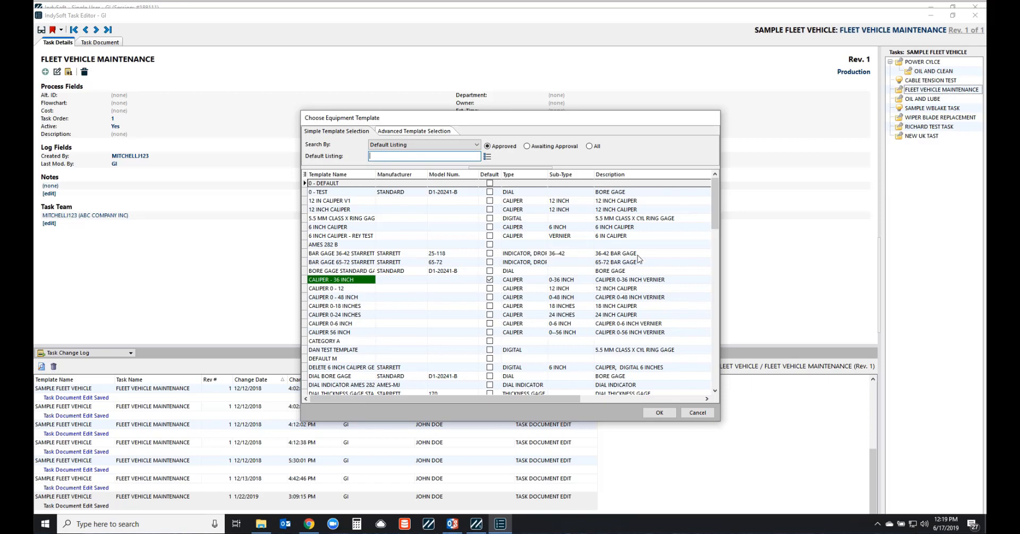
left_click(697, 413)
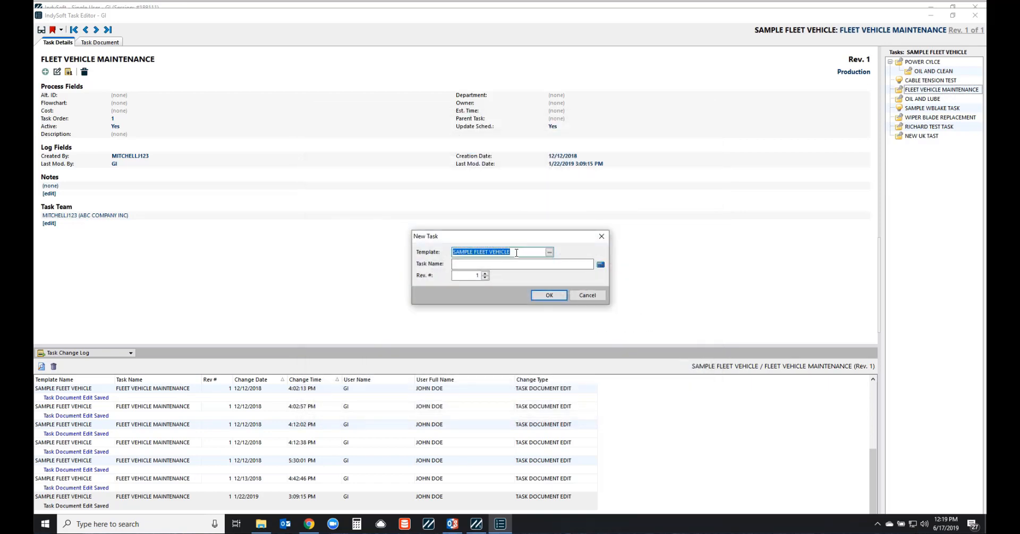
left_click(484, 264)
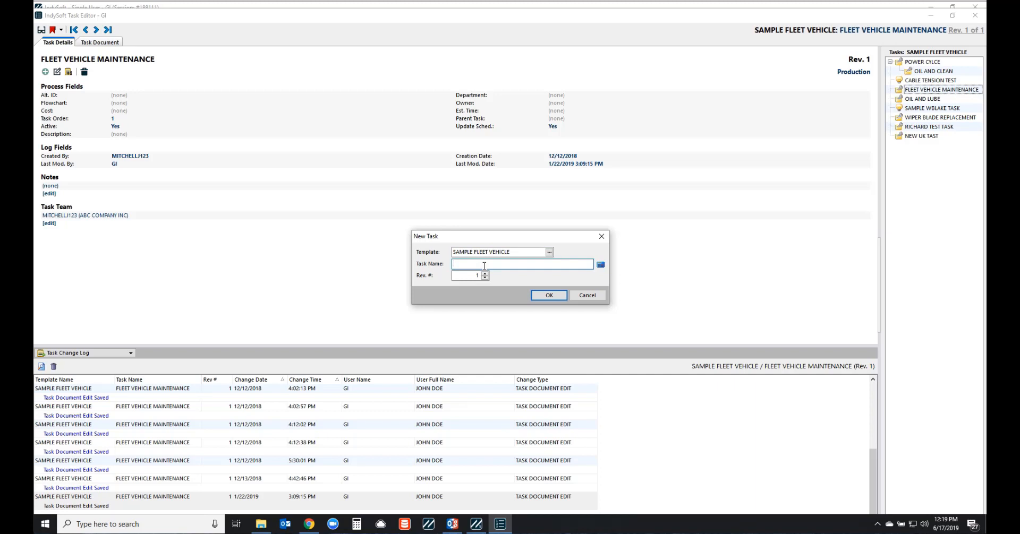
type("TRAINING TEST SAMPLE")
key("BackSpace")
key("BackSpace")
key("BackSpace")
key("BackSpace")
key("BackSpace")
key("BackSpace")
key("BackSpace")
key("BackSpace")
key("BackSpace")
key("BackSpace")
key("BackSpace")
key("BackSpace")
key("BackSpace")
key("BackSpace")
key("BackSpace")
key("BackSpace")
key("BackSpace")
key("BackSpace")
key("BackSpace")
- Name the new task TIRE ROTATION and create it as revision 1
type("TIRE ROTATION")
left_click(558, 296)
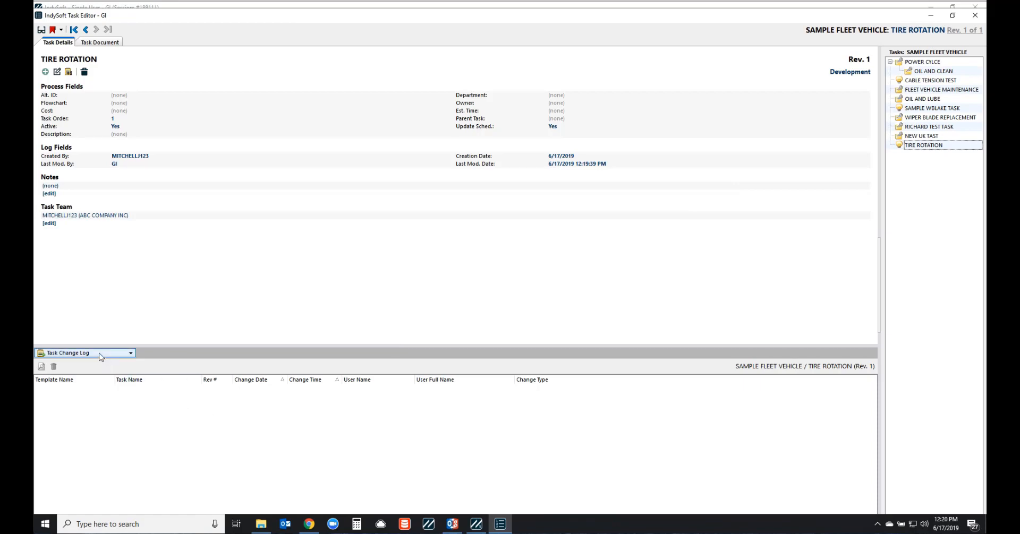
- Enlarge the lower pane and look through the TIRE ROTATION task's team and change log
left_click_drag(210, 345, 210, 291)
left_click(95, 300)
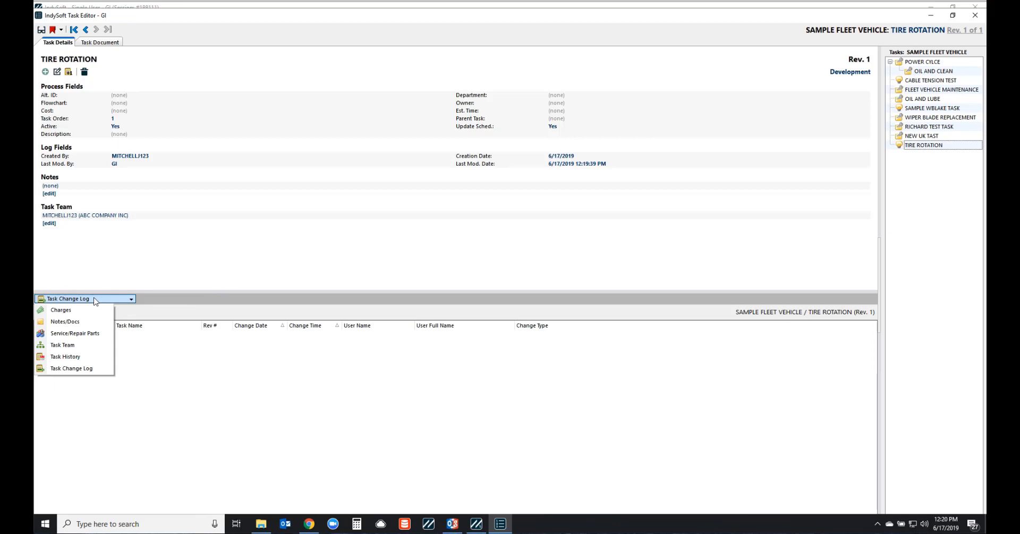
left_click(69, 345)
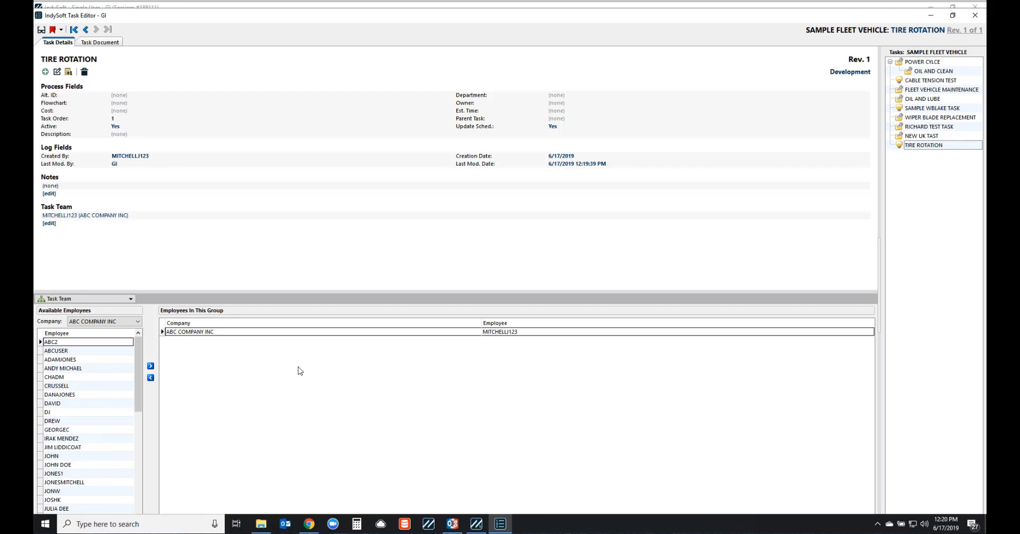
left_click(123, 300)
left_click(71, 369)
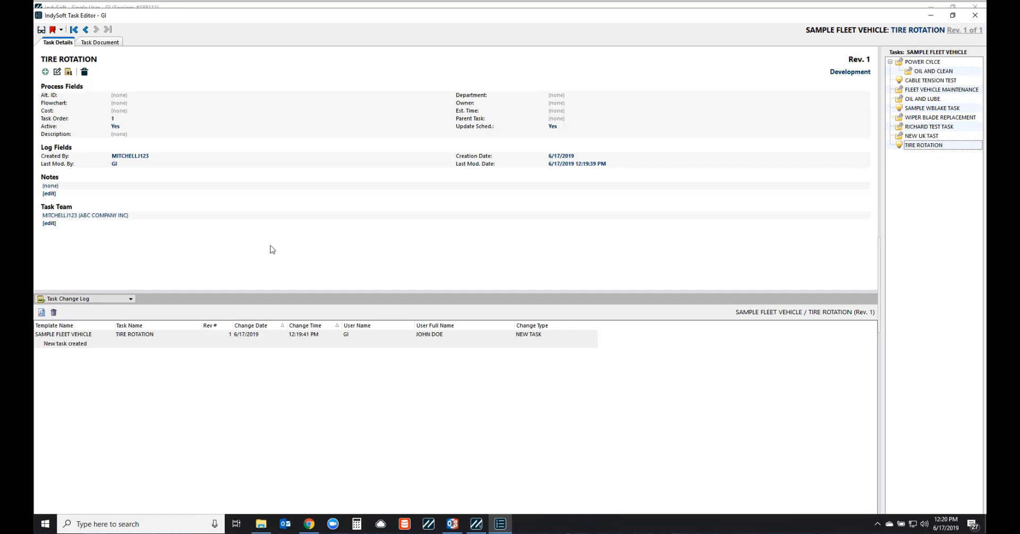
- Look at the available statuses for the TIRE ROTATION task without changing its status
left_click(851, 73)
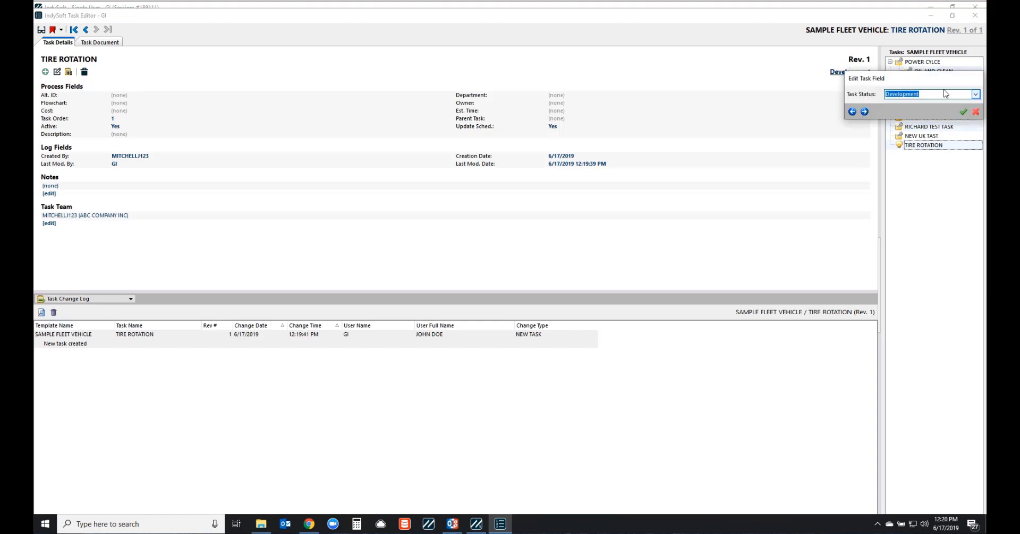
left_click(975, 95)
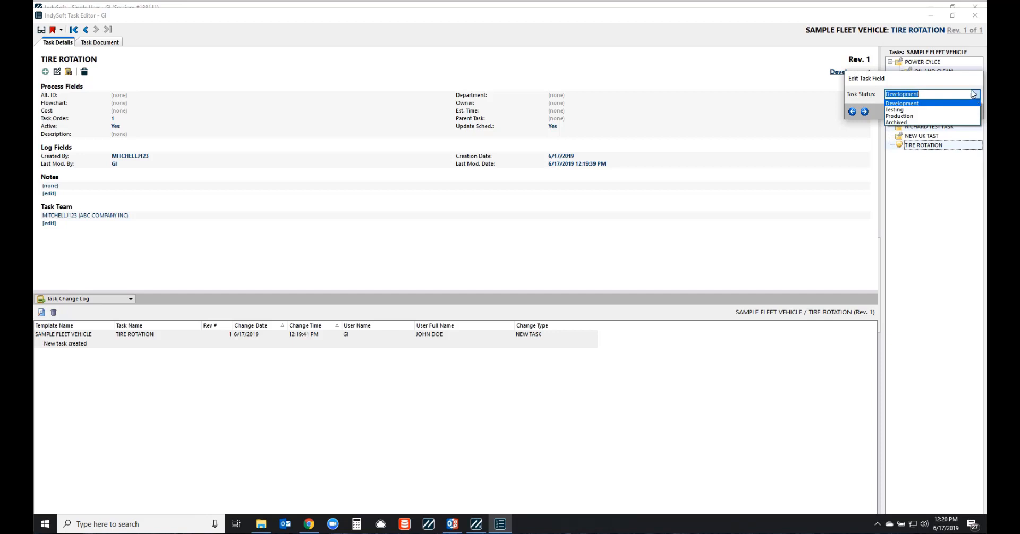
left_click(954, 82)
left_click(976, 109)
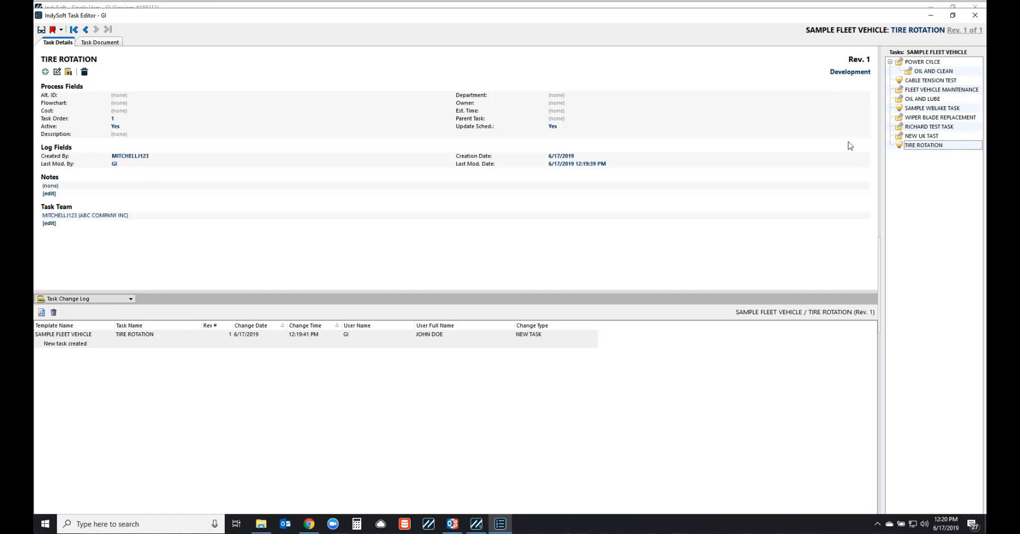
- Open the TIRE ROTATION task document in a refitted, maximized editor window and show its attributes list
left_click(100, 43)
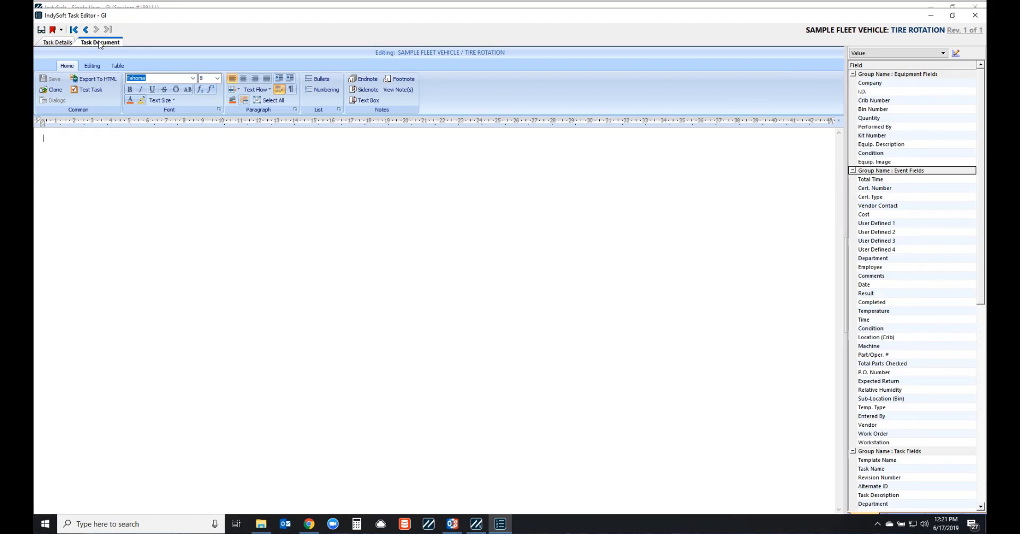
left_click(952, 15)
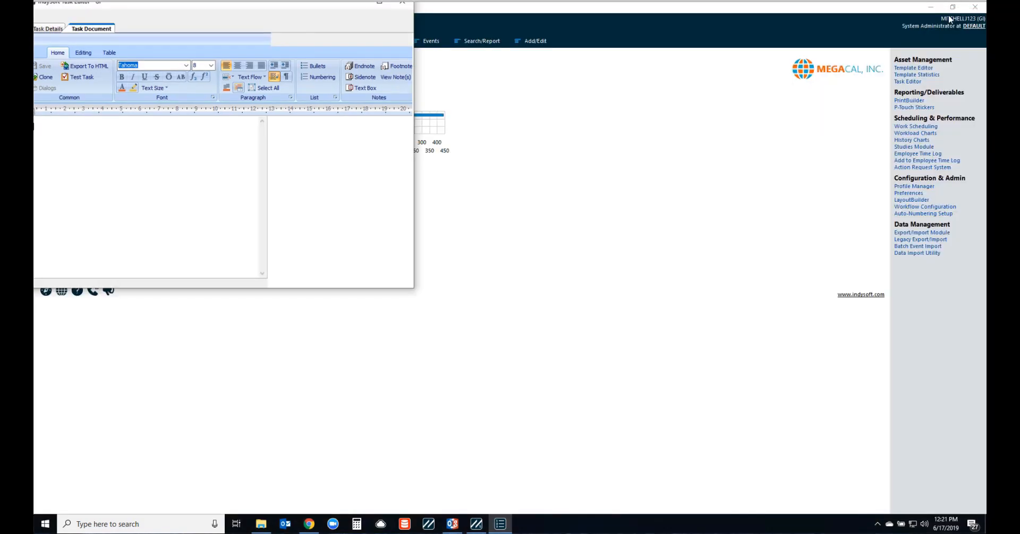
left_click(386, 9)
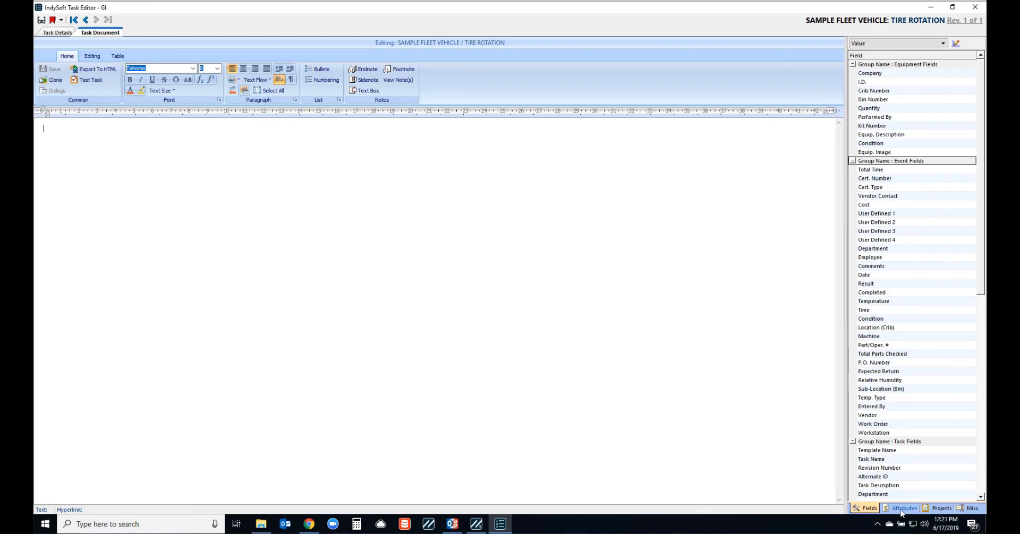
left_click(902, 509)
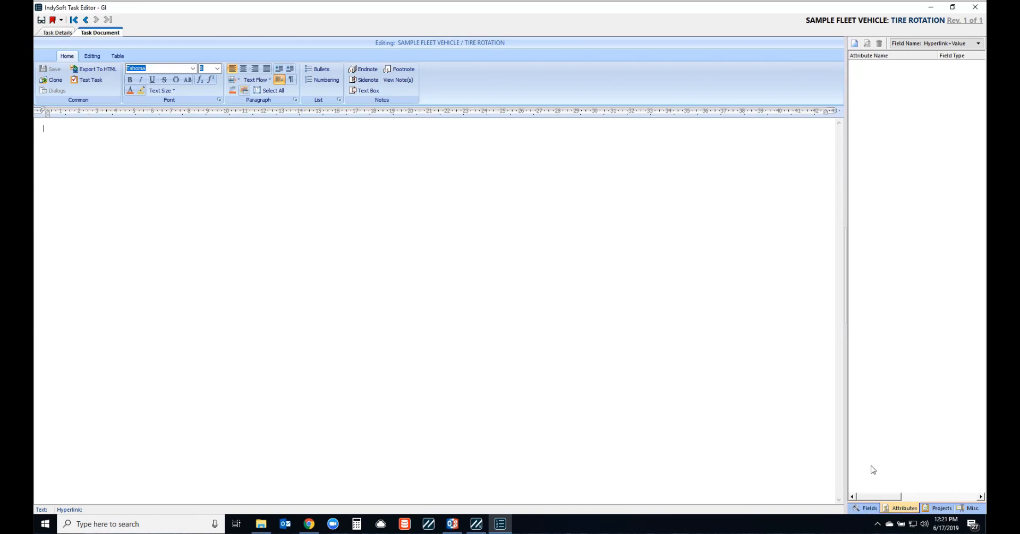
- Try a four-column table in the task document, step through its cells, and delete it
left_click(118, 55)
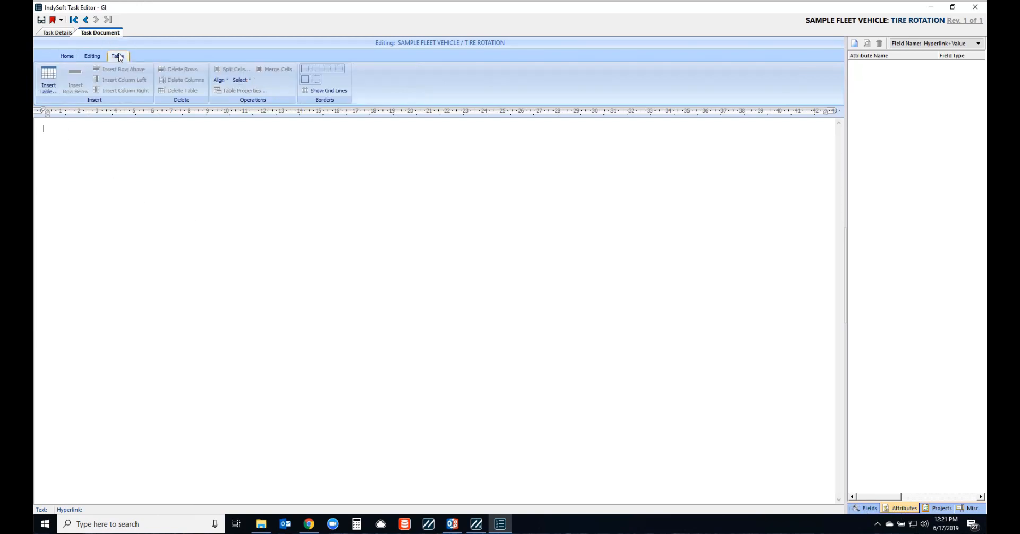
left_click(49, 79)
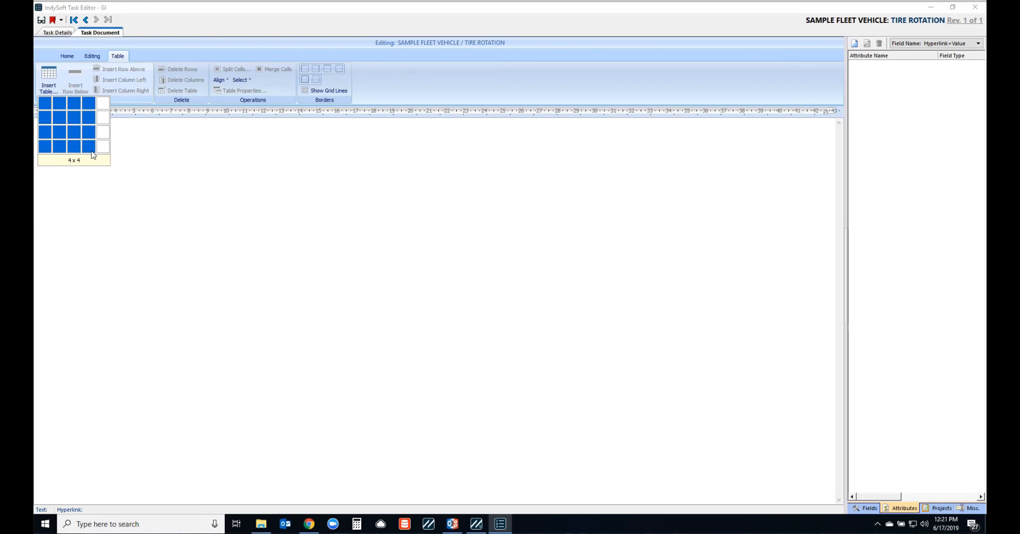
left_click(86, 137)
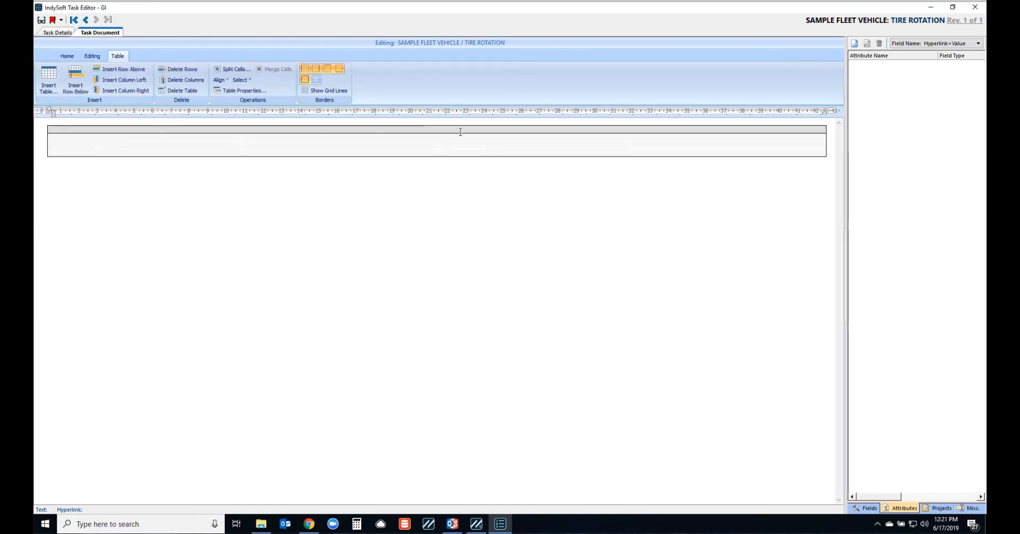
left_click(171, 139)
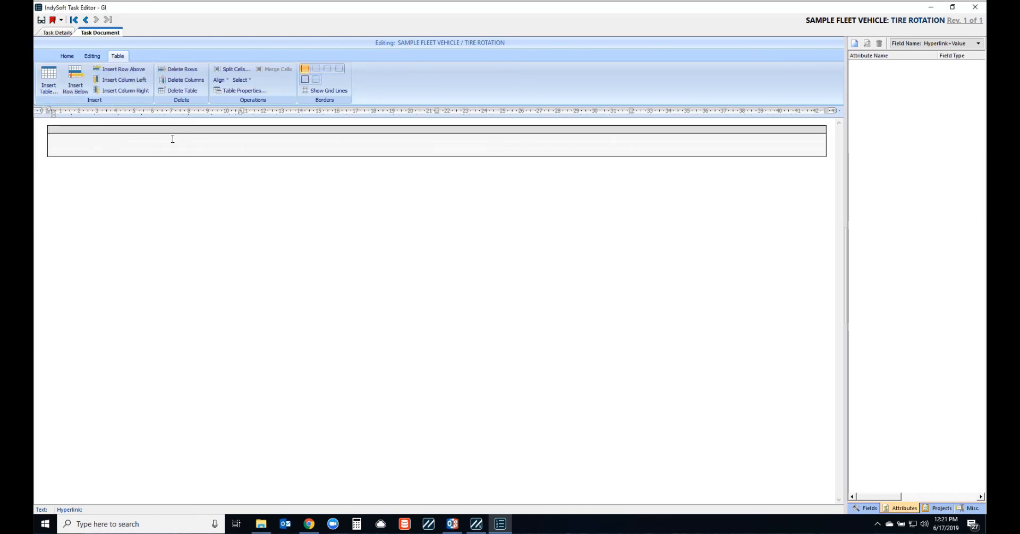
key("Tab")
key("Tab")
key("Tab")
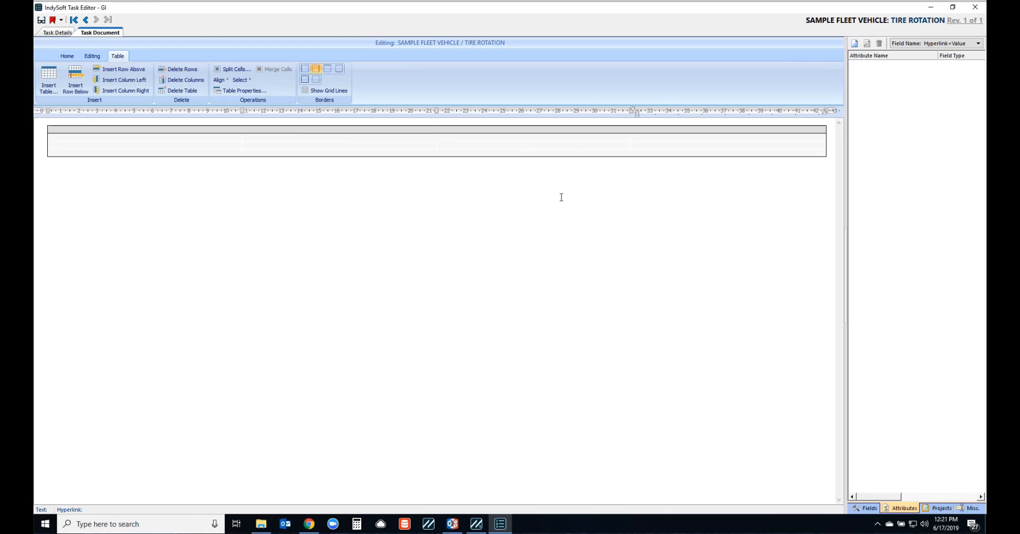
left_click(746, 143)
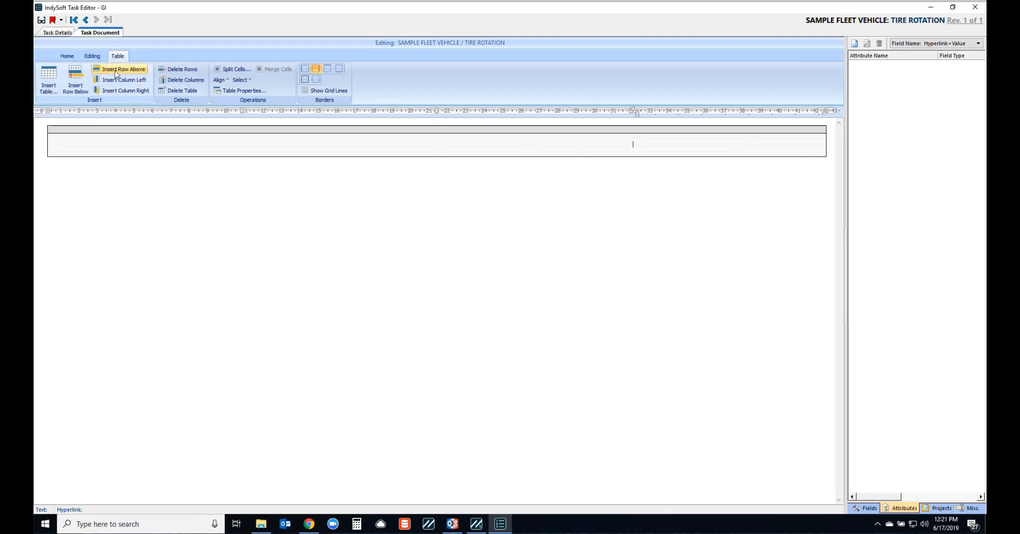
left_click(179, 90)
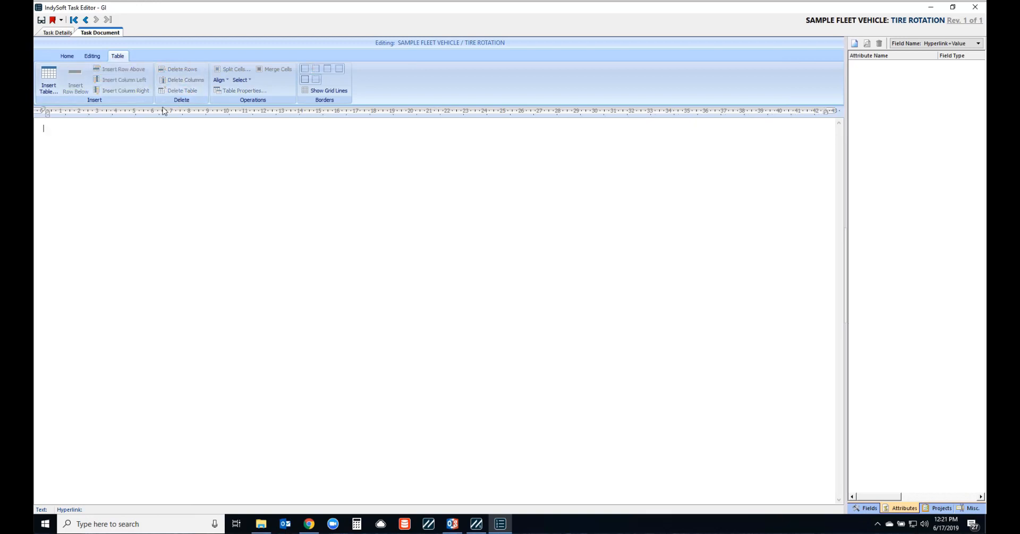
- Insert a table with four rows and two columns in the empty task document
left_click(72, 57)
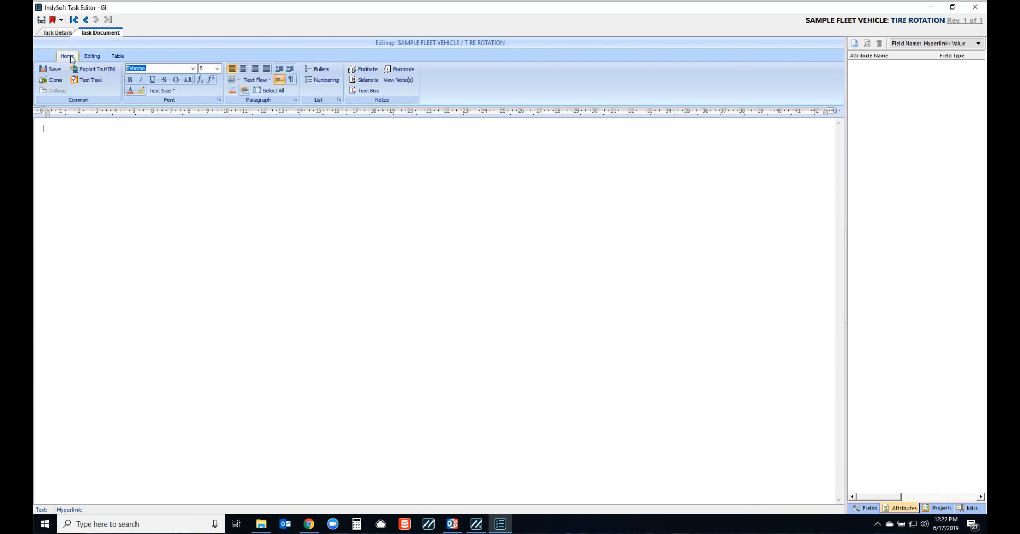
left_click(114, 56)
left_click(48, 79)
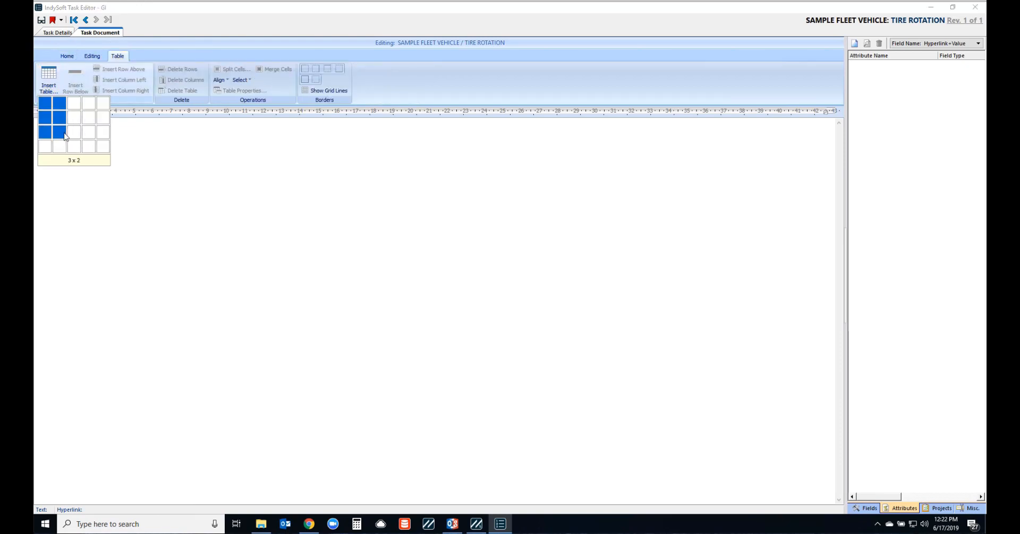
left_click(63, 146)
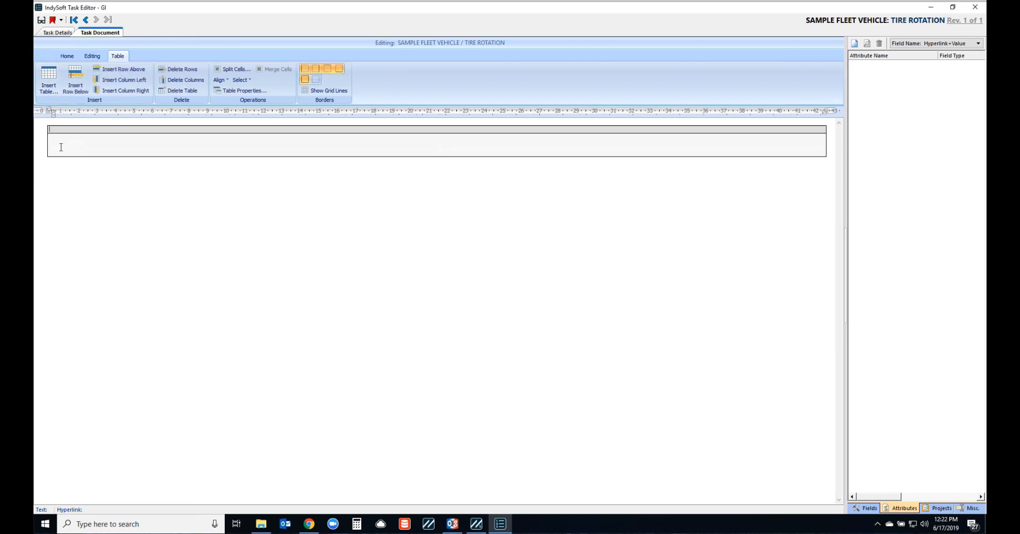
- Enter the heading "Tire Rotation Task" in the table's header row and center it
left_click(341, 132)
type("Tire ")
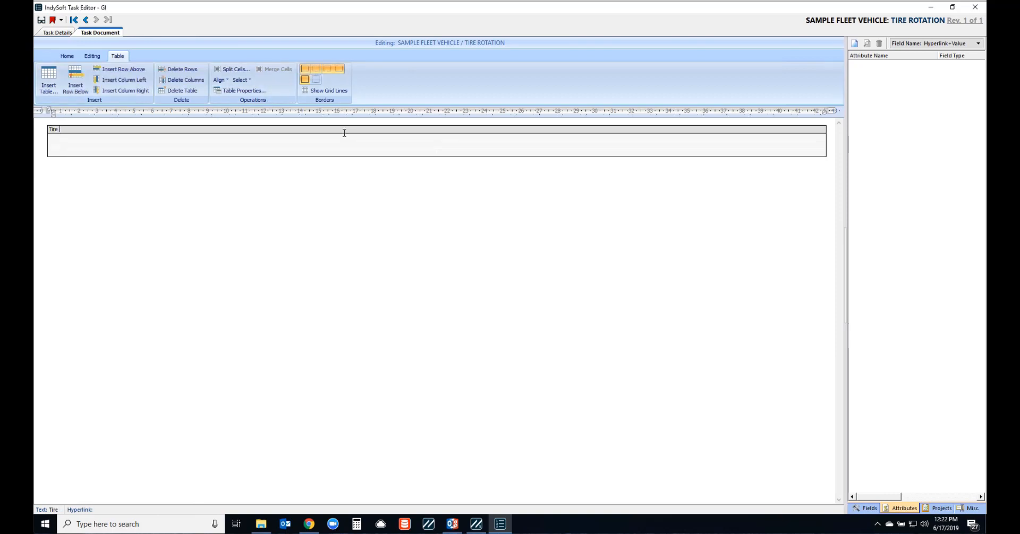
type("Rotation Task")
left_click(67, 56)
left_click(243, 69)
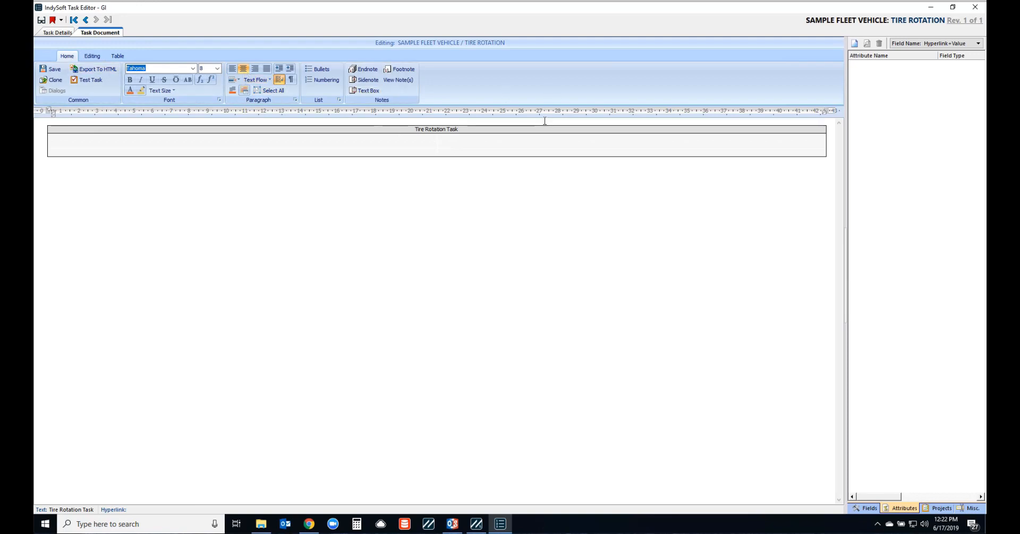
- Try the I.D. equipment field as a value in the first cell below the heading, check the insertion formats, and delete it
left_click(132, 138)
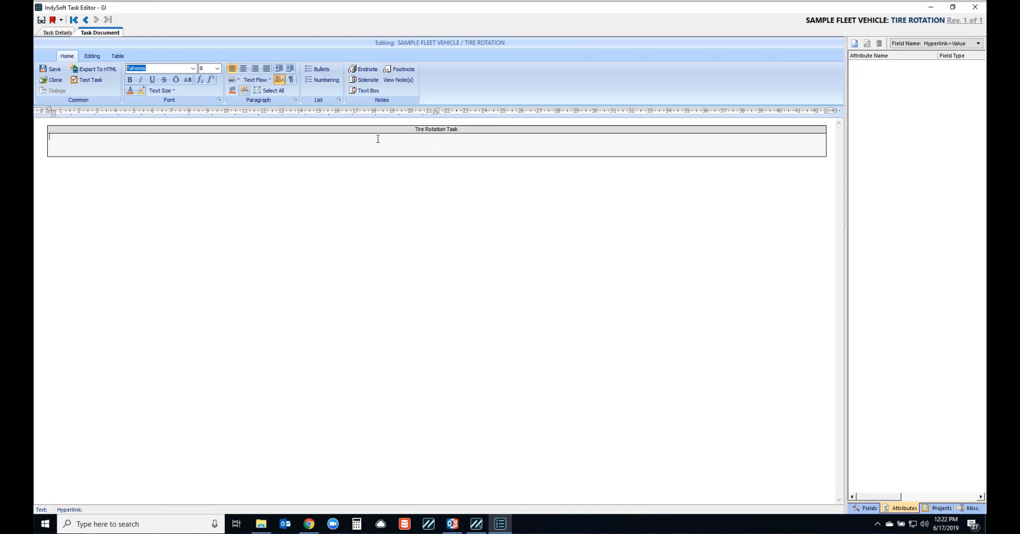
left_click(868, 509)
left_click(100, 144)
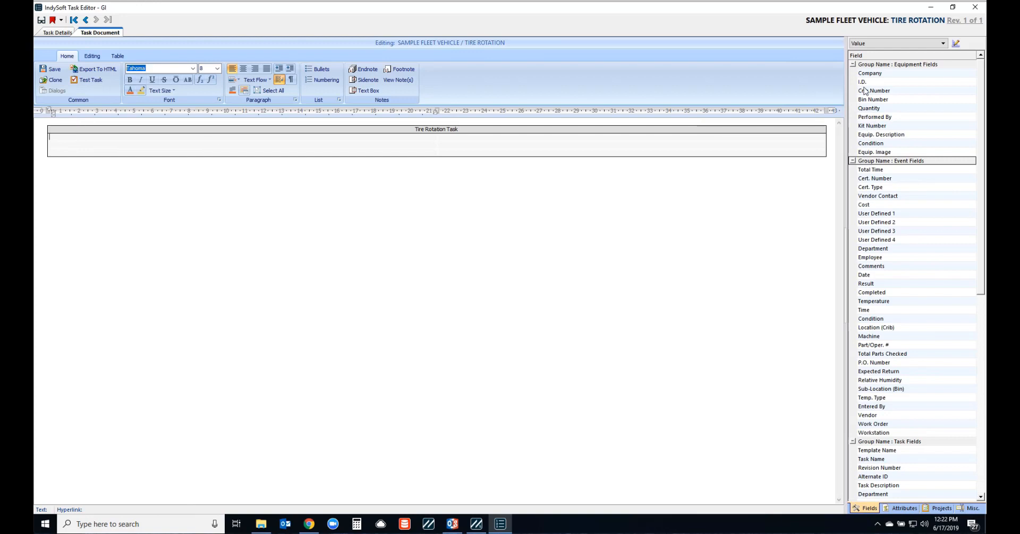
double_click(863, 82)
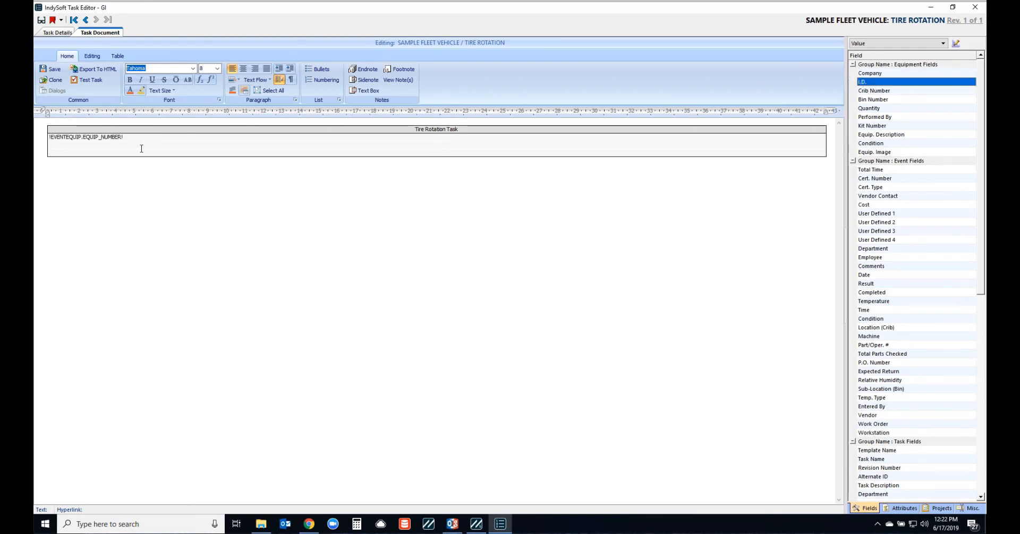
left_click(944, 44)
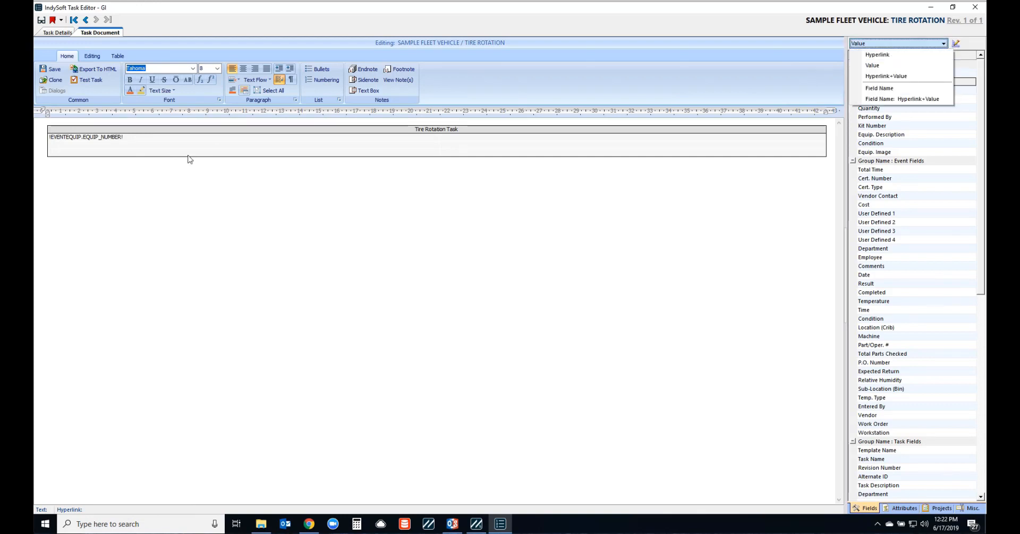
left_click_drag(136, 139, 49, 140)
key("Delete")
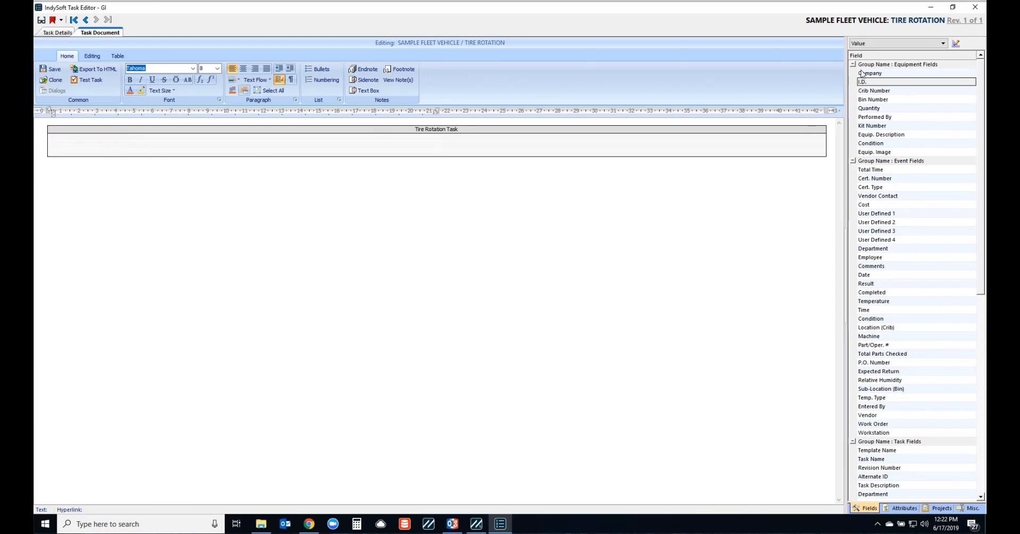
- Try to insert the I.D. field in the "Field Name: Hyperlink+Value" format
left_click(883, 44)
left_click(882, 100)
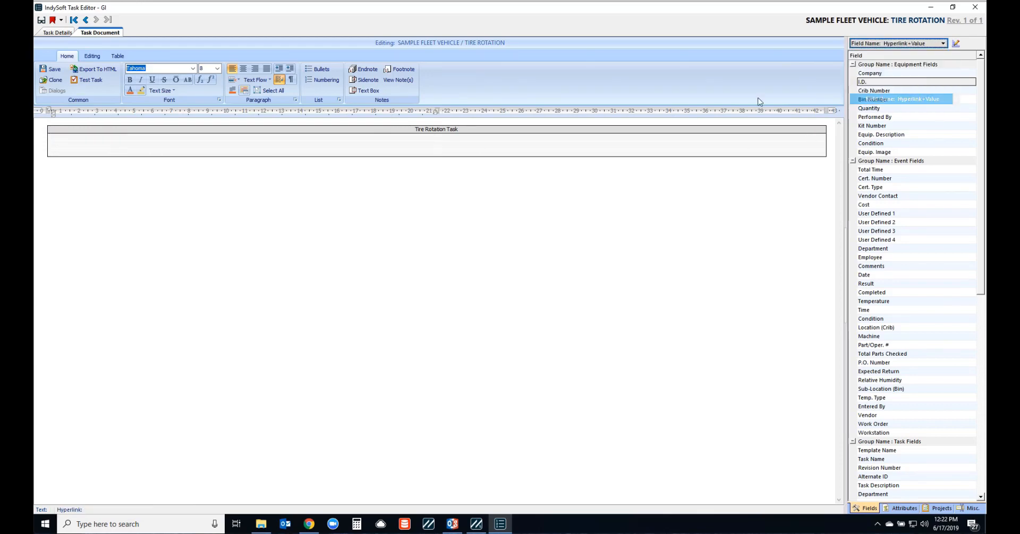
left_click(713, 142)
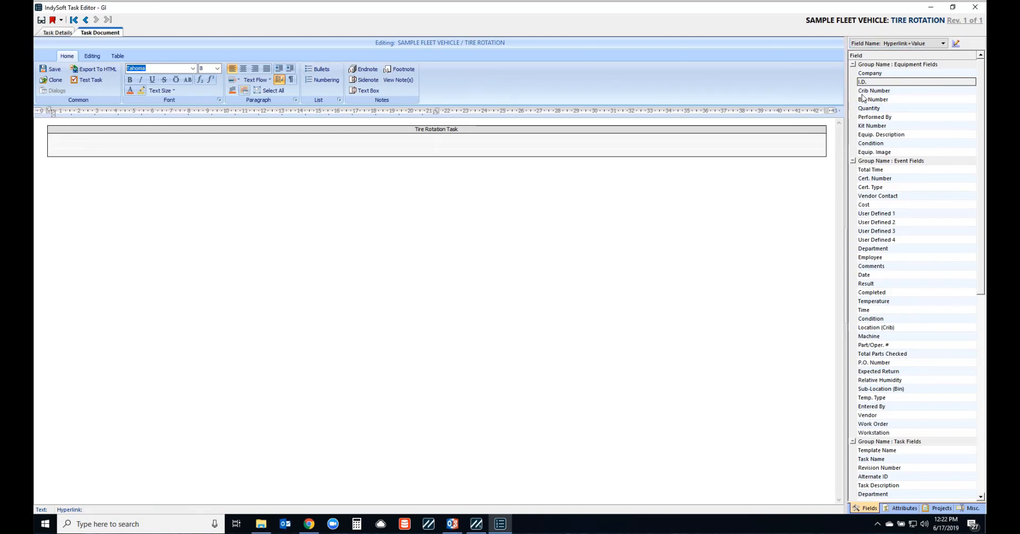
double_click(865, 83)
left_click(509, 275)
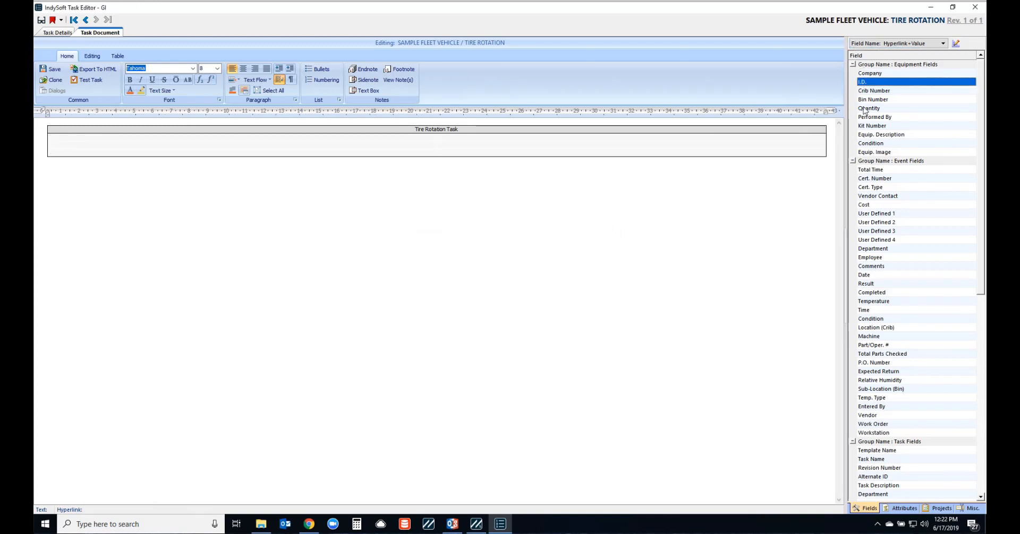
- Fill the first cell below the heading with the I.D. field's name followed by its value
left_click(883, 43)
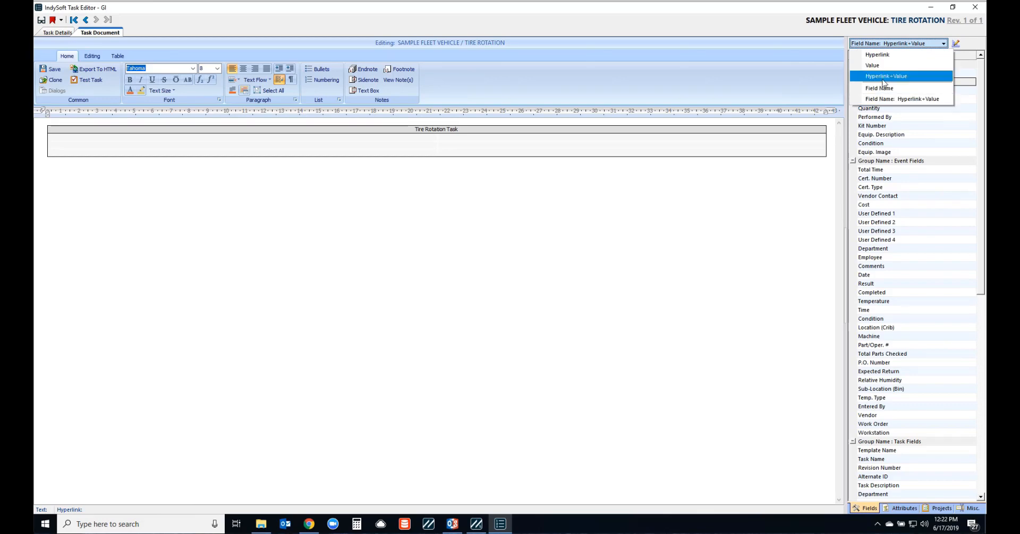
left_click(881, 88)
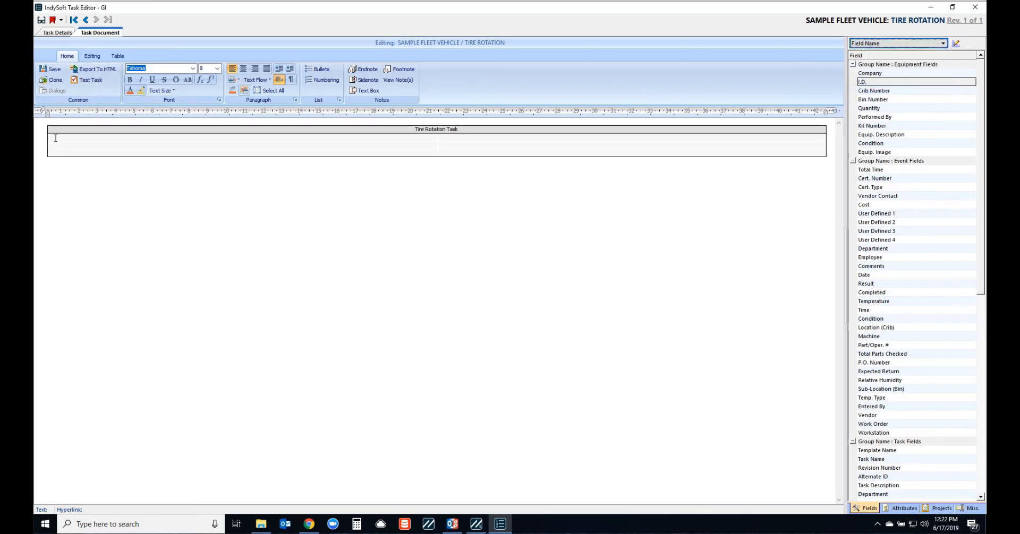
left_click(309, 141)
left_click_drag(871, 82, 98, 139)
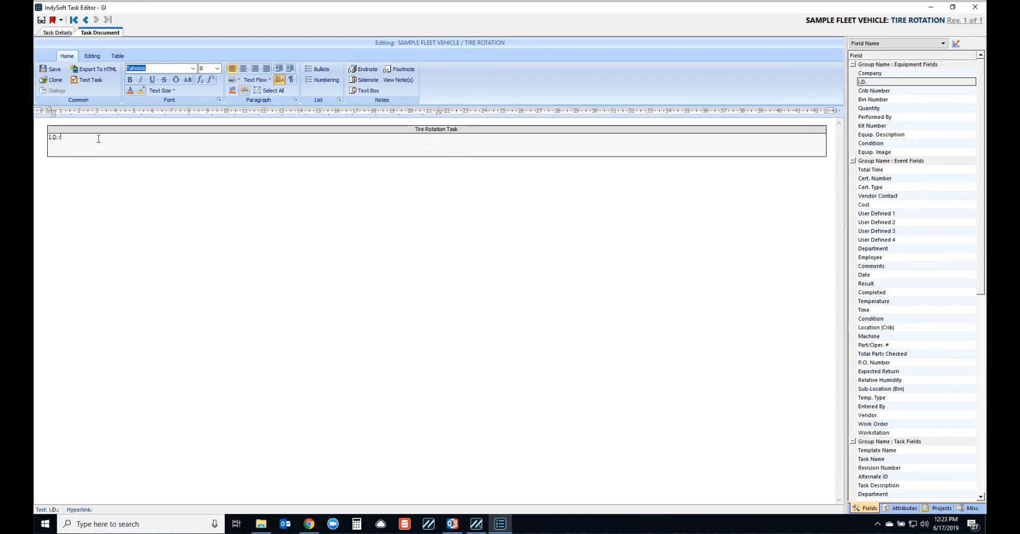
left_click(893, 43)
left_click(872, 66)
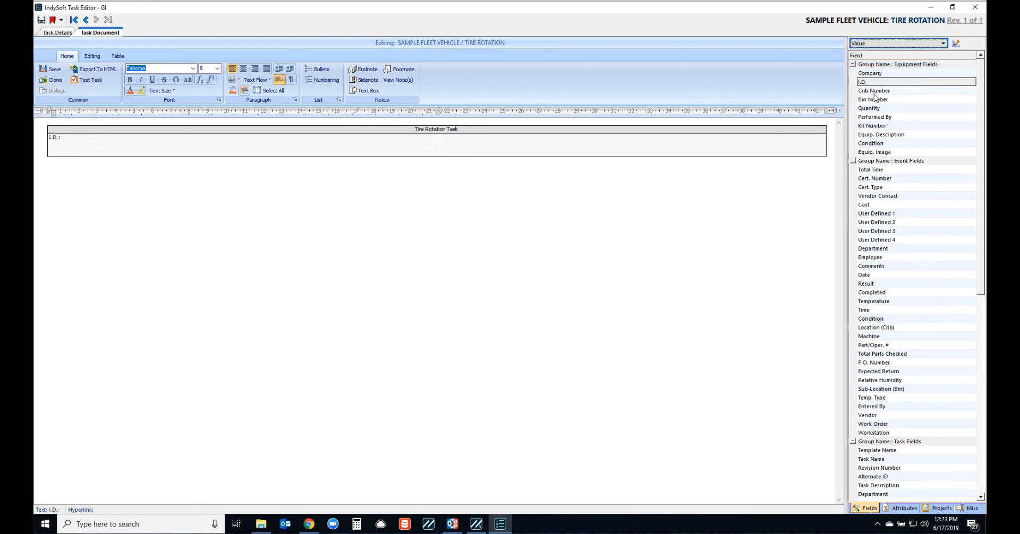
left_click_drag(870, 82, 106, 138)
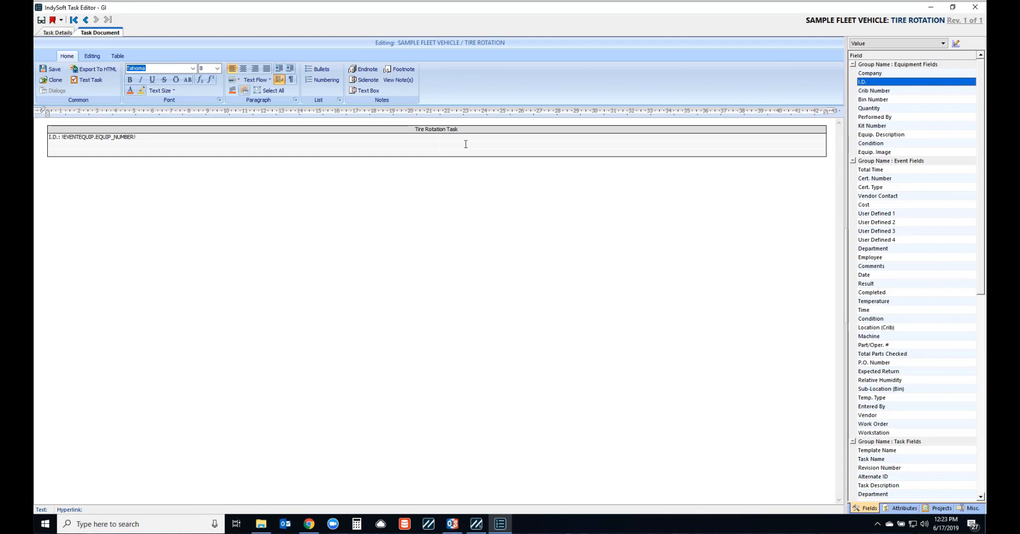
- Add a task attribute named WERE TIRES ROTATED with the Boolean field type
left_click(465, 143)
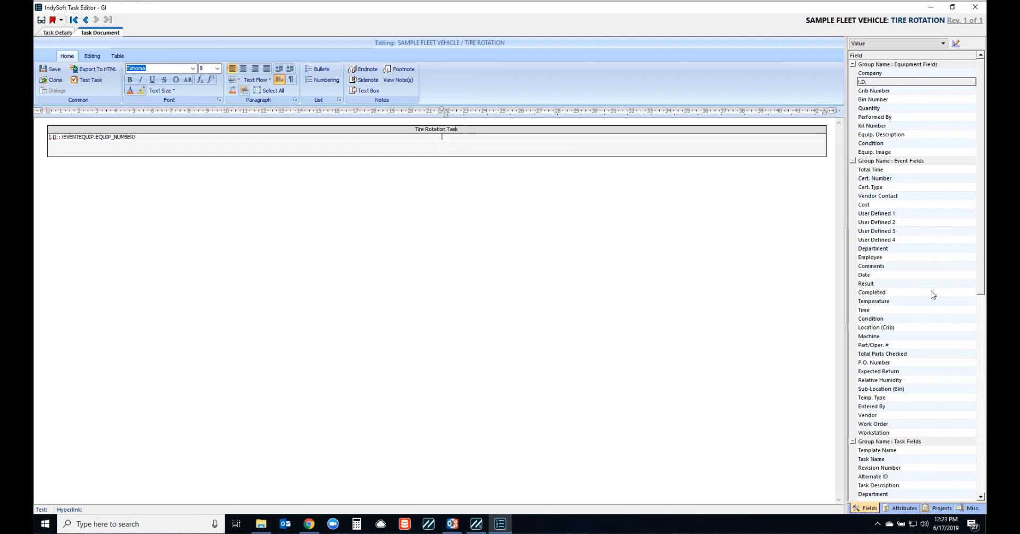
left_click(903, 508)
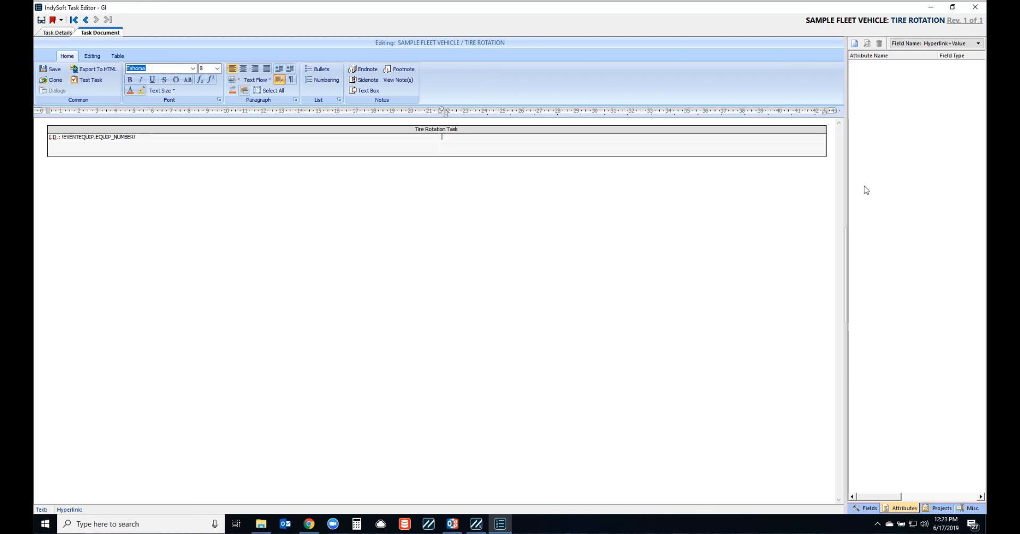
left_click(856, 45)
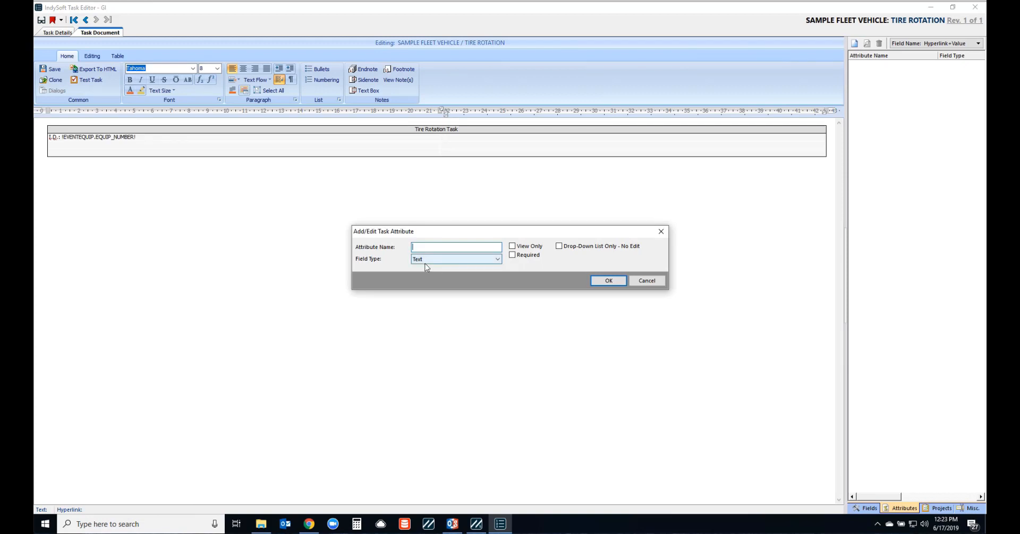
type("WERE TIRES RO")
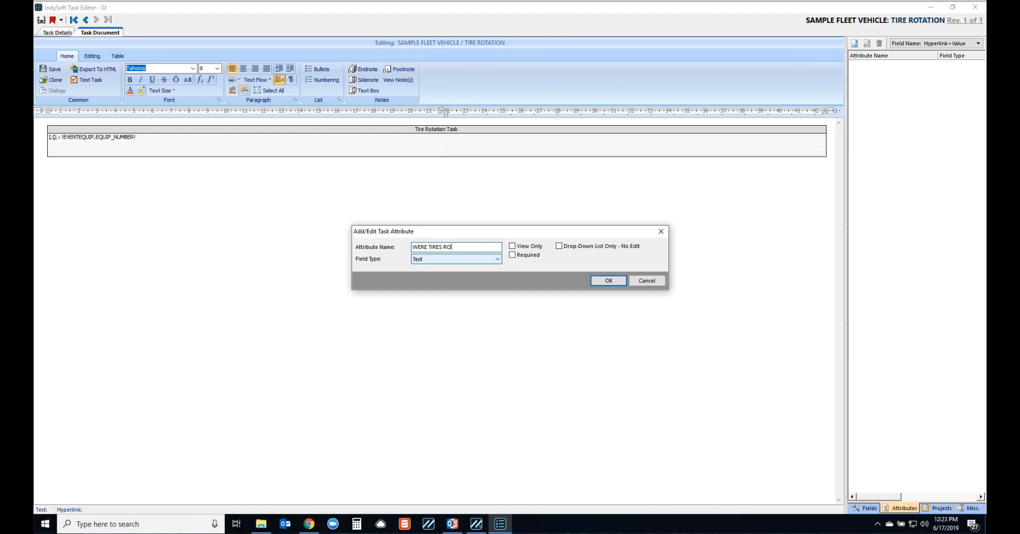
type("TATED")
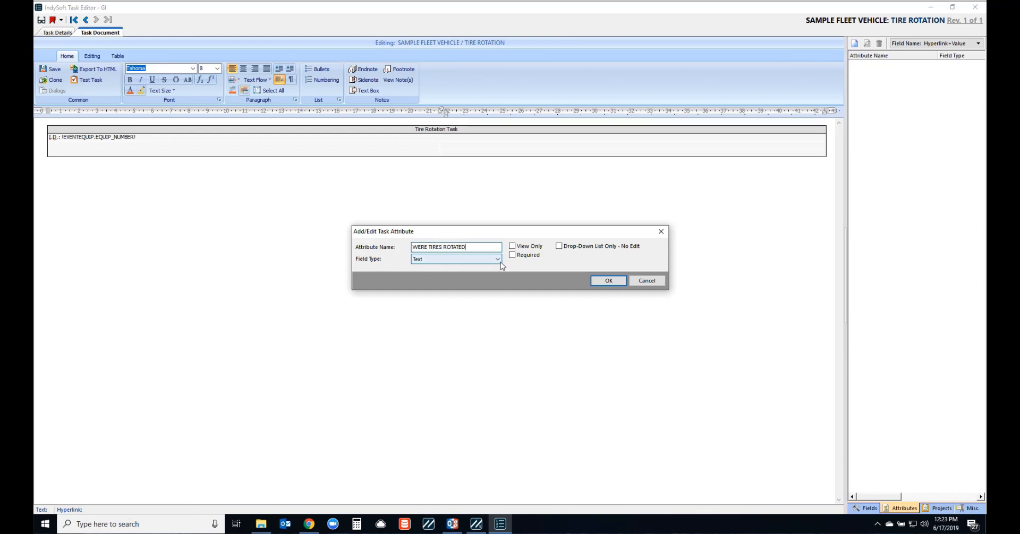
left_click(457, 259)
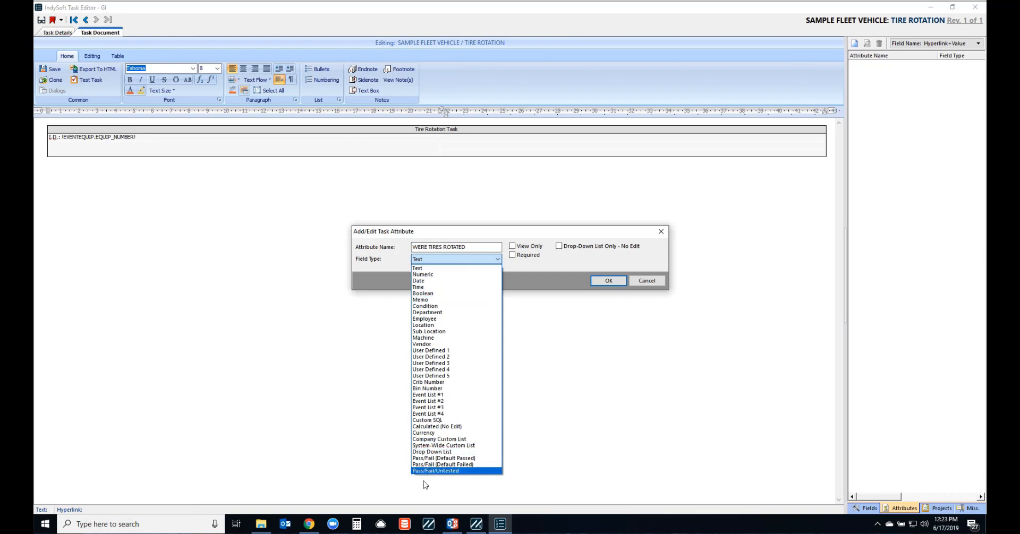
left_click(423, 296)
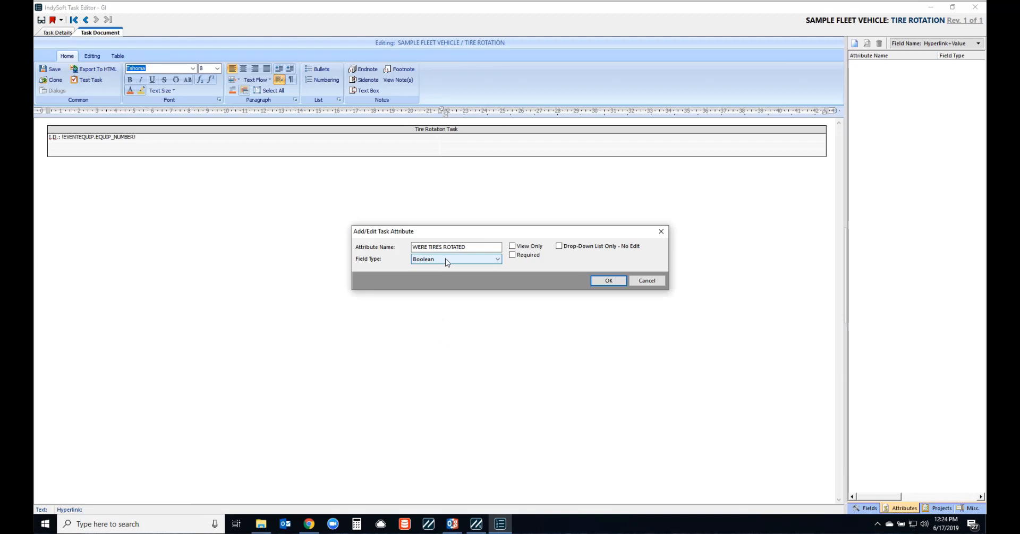
left_click(608, 280)
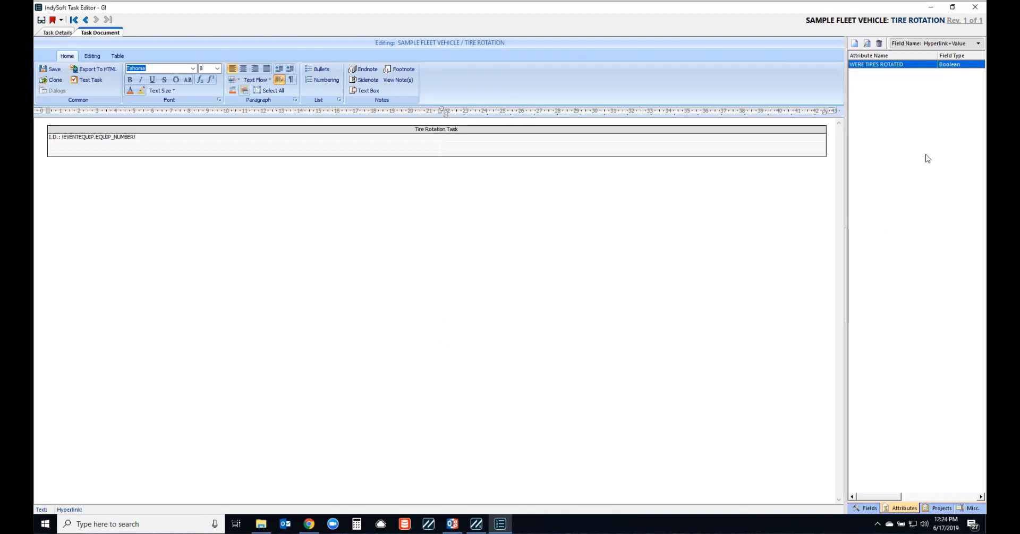
- Add a task attribute named DID YOU NOTICE ABNORMAL WEAR with the Boolean field type
left_click(855, 43)
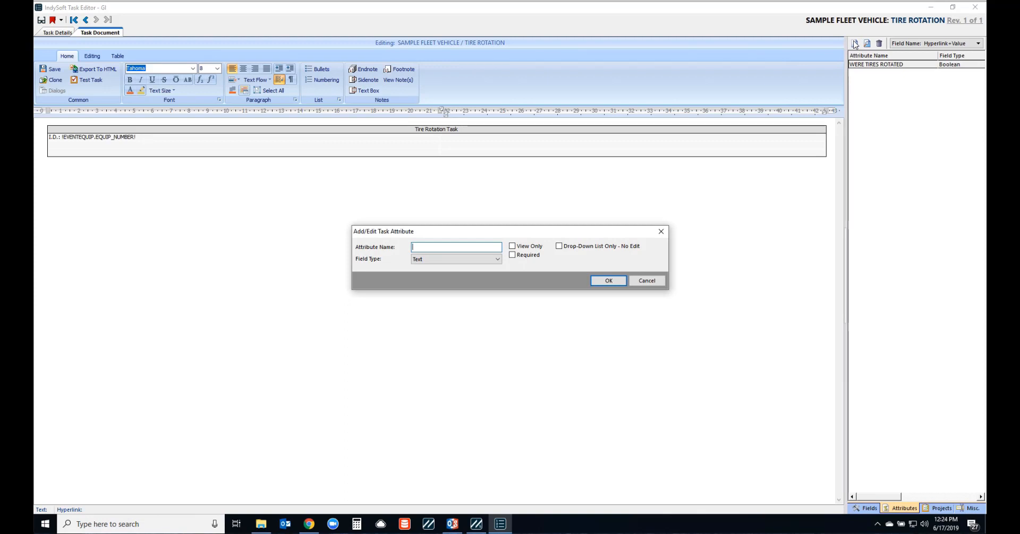
type("NOT")
type("ID YOU")
type(" NOTICE ABNO")
type("RMAL WE")
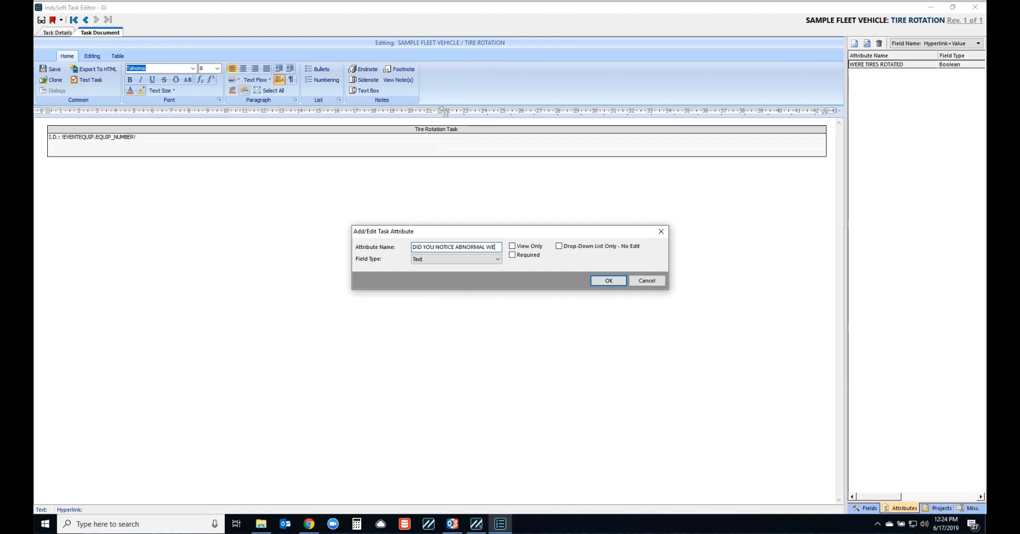
type("AR")
key("BackSpace")
key("BackSpace")
type("WEAR A")
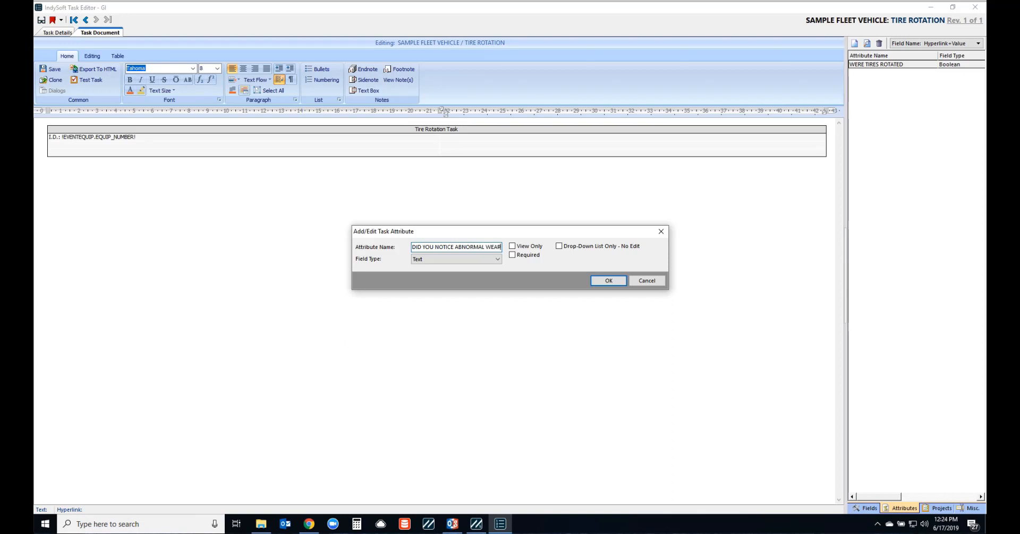
key("BackSpace")
key("BackSpace")
left_click(482, 258)
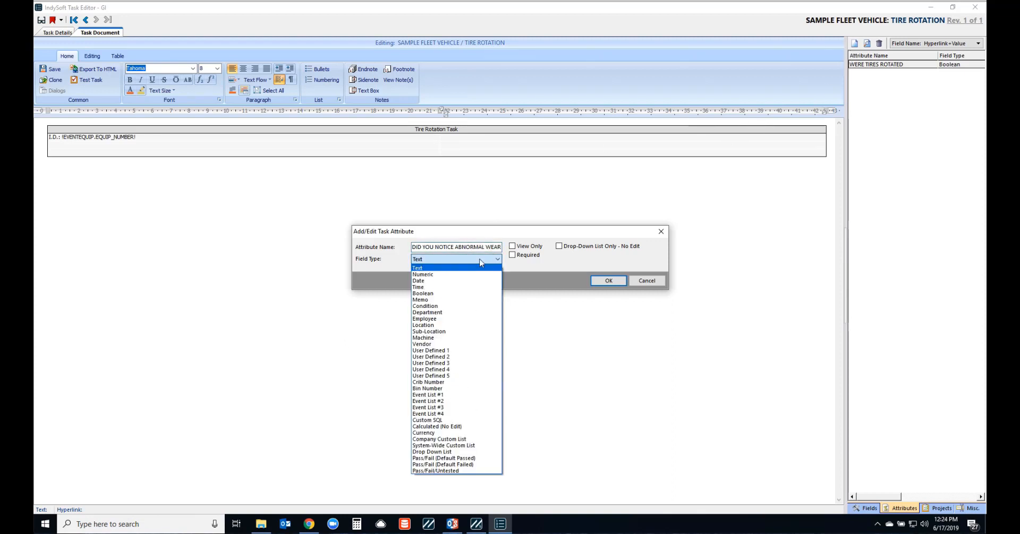
left_click(436, 293)
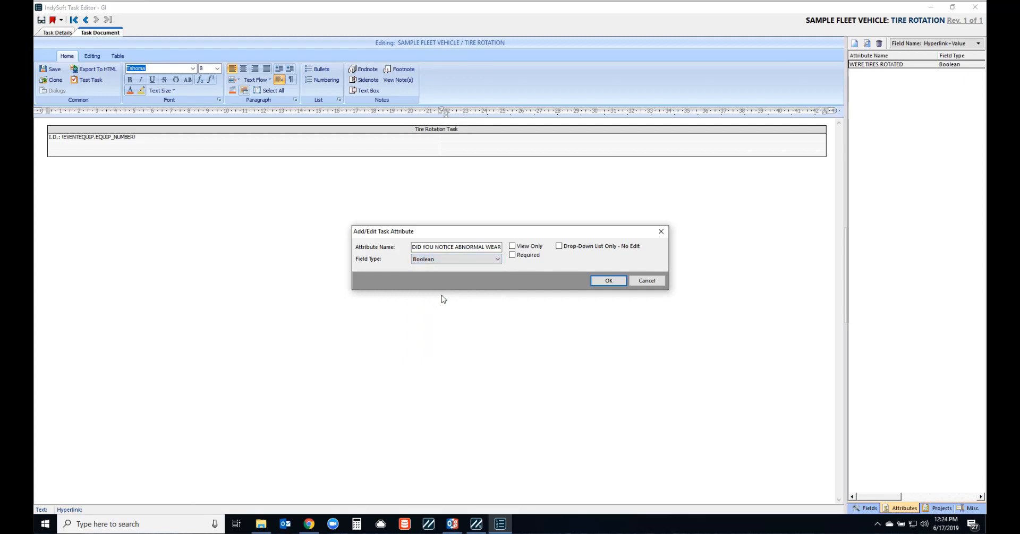
left_click(609, 281)
- Add a task attribute named INSPECTION COMMENTS with the Memo field type
left_click(854, 44)
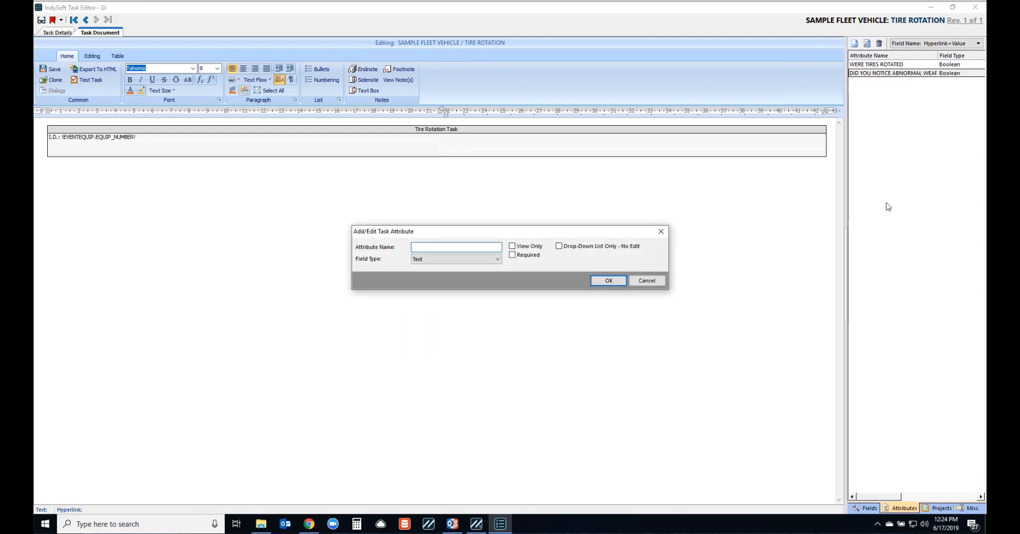
type("INSPECTION COMMENTS")
left_click(431, 259)
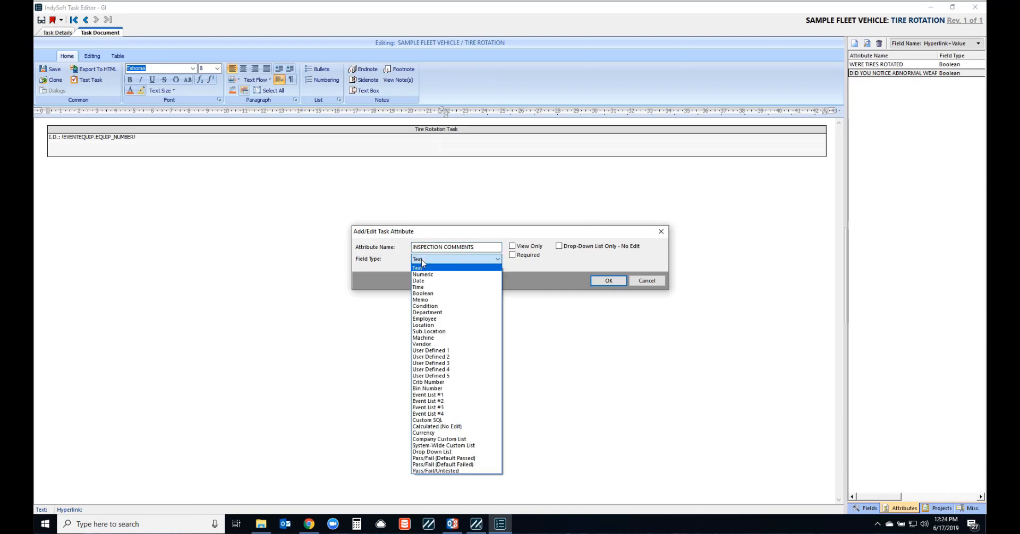
left_click(425, 300)
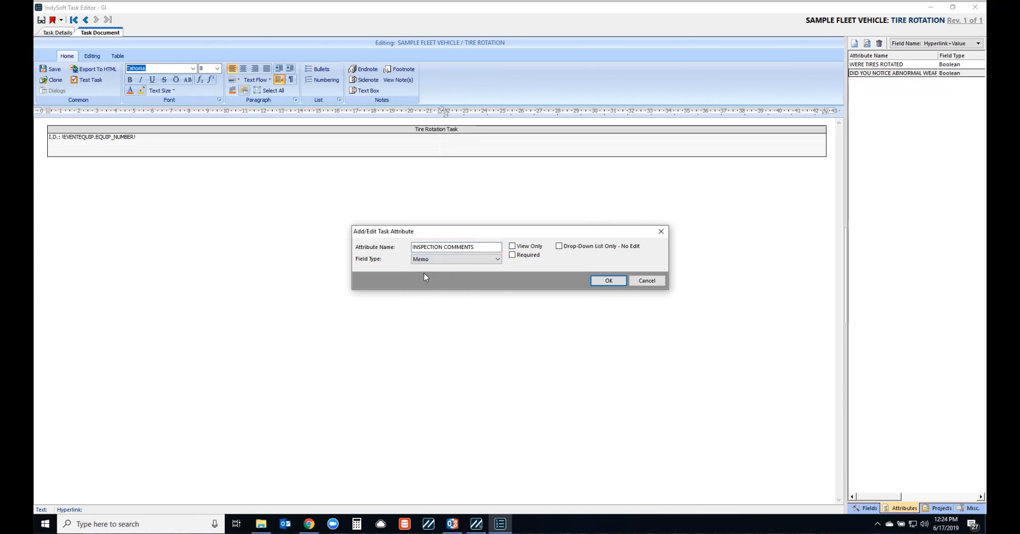
left_click(424, 261)
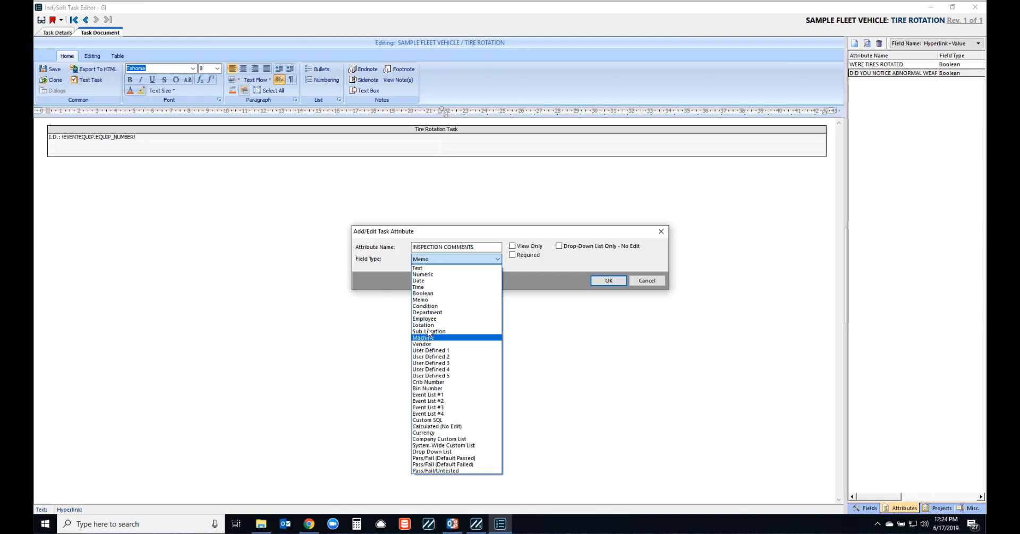
left_click(425, 300)
left_click(607, 281)
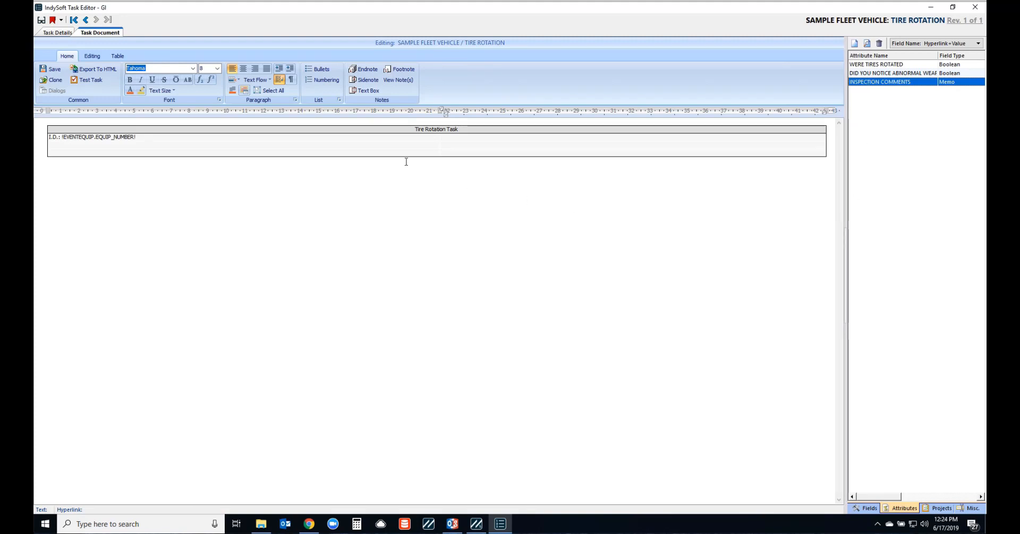
- Insert the tires rotated, abnormal wear and inspection comments attributes one per row in the table's second column, starting beside the I.D. field
left_click(460, 139)
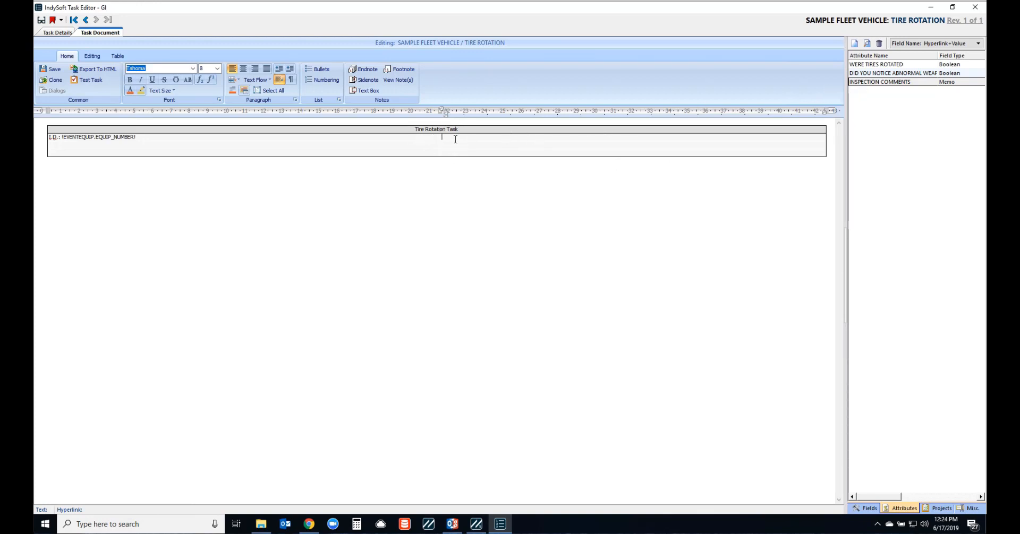
double_click(866, 65)
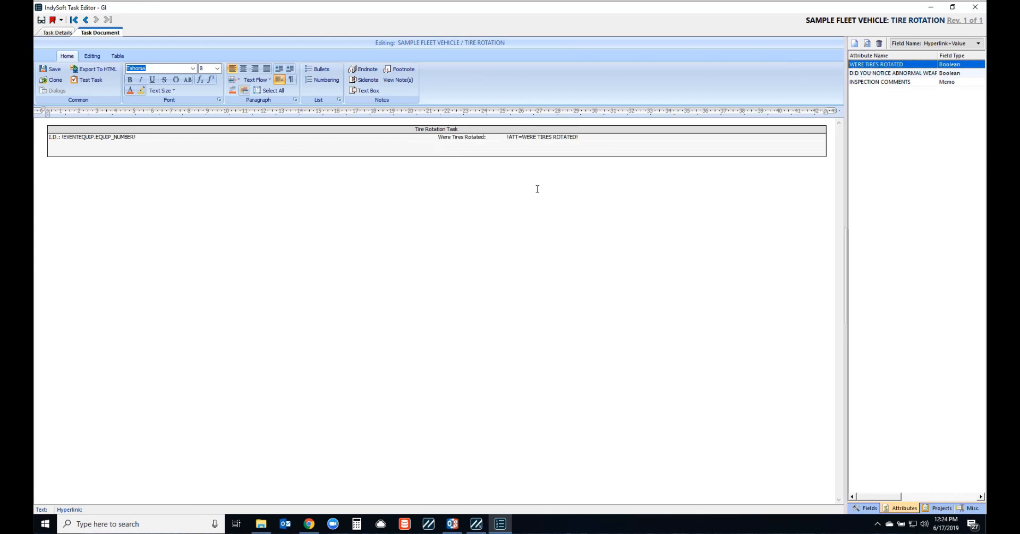
left_click(456, 148)
double_click(861, 72)
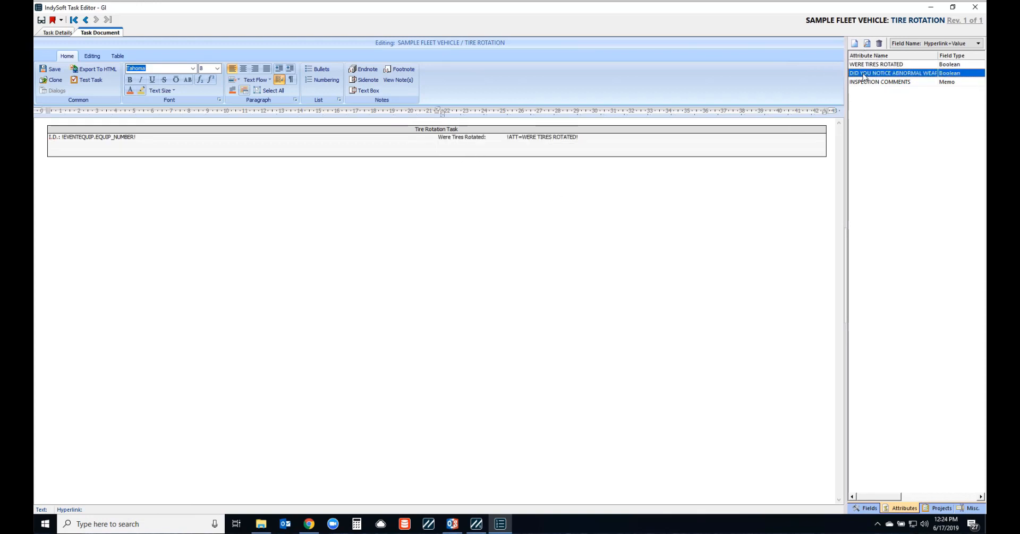
left_click(450, 152)
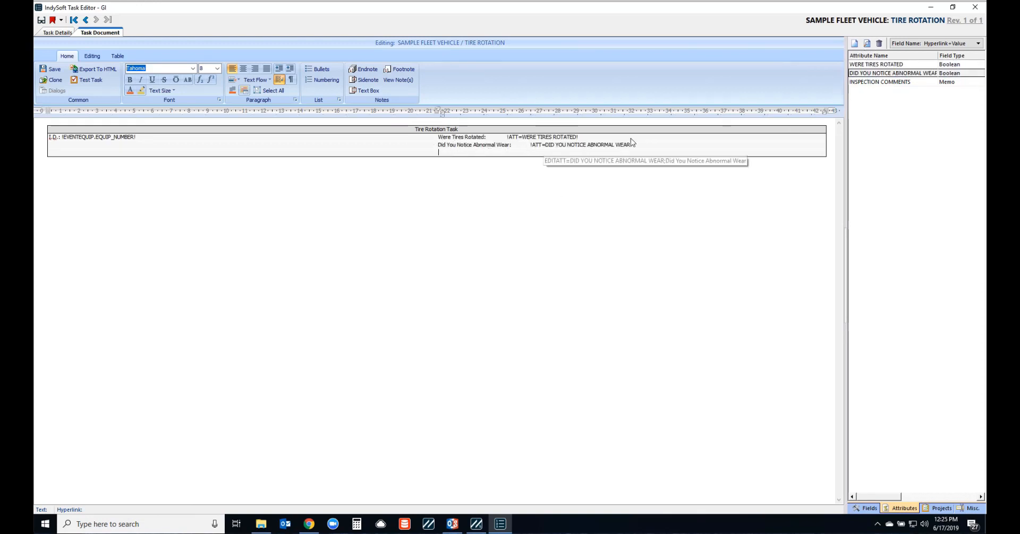
double_click(862, 83)
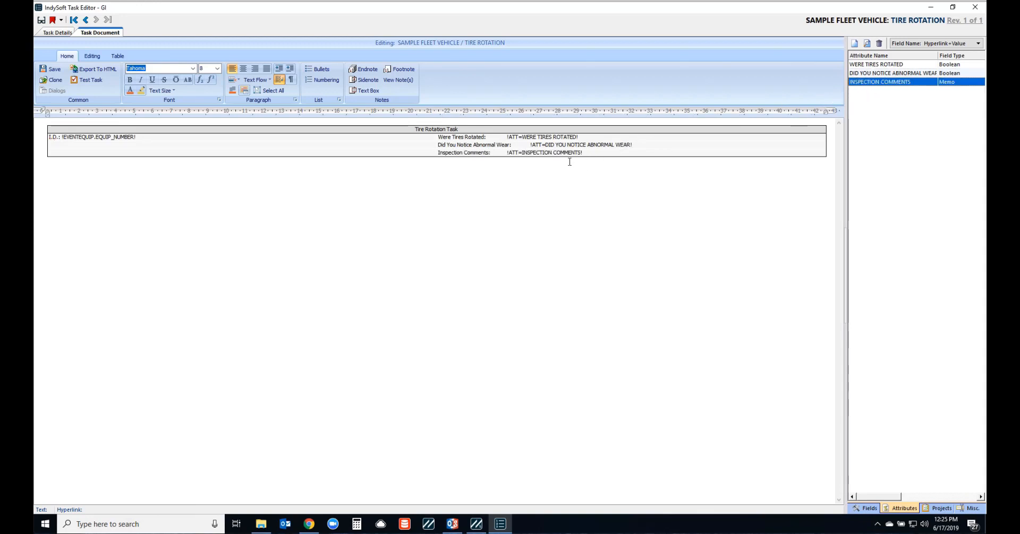
- Fill the cell below the I.D. field with the label "Date:" followed by the event Date field's value
left_click(865, 508)
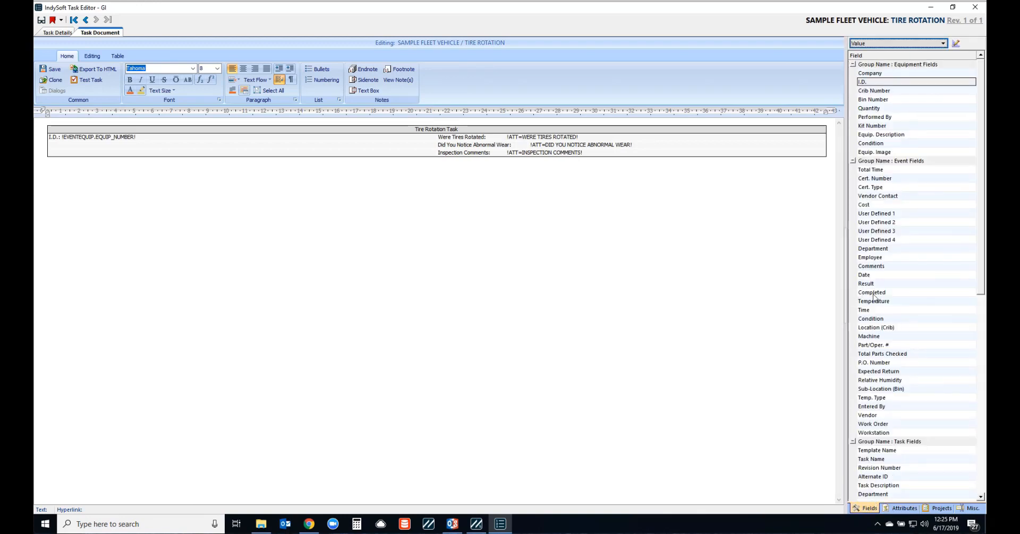
left_click(45, 146)
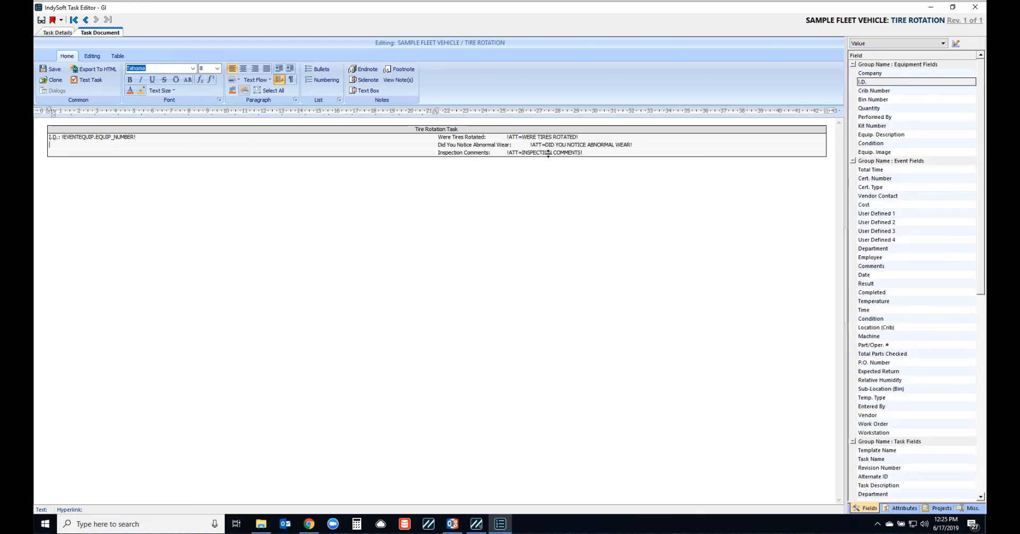
type("Date:")
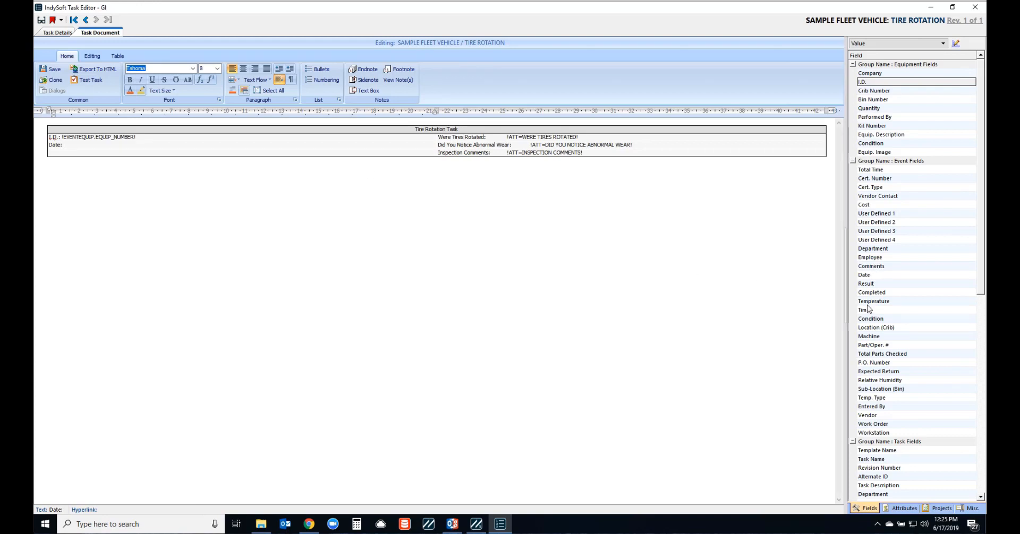
double_click(865, 285)
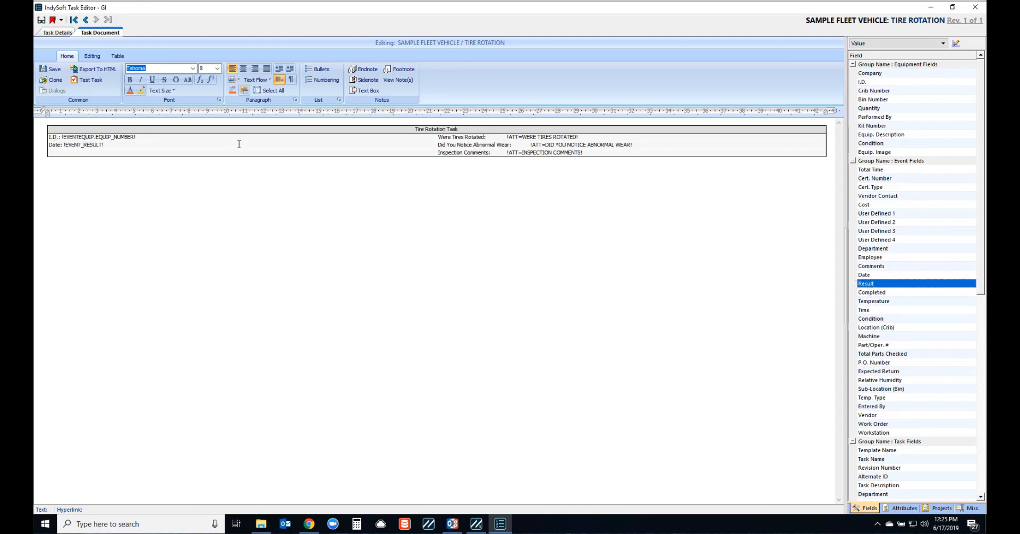
key("ctrl+z")
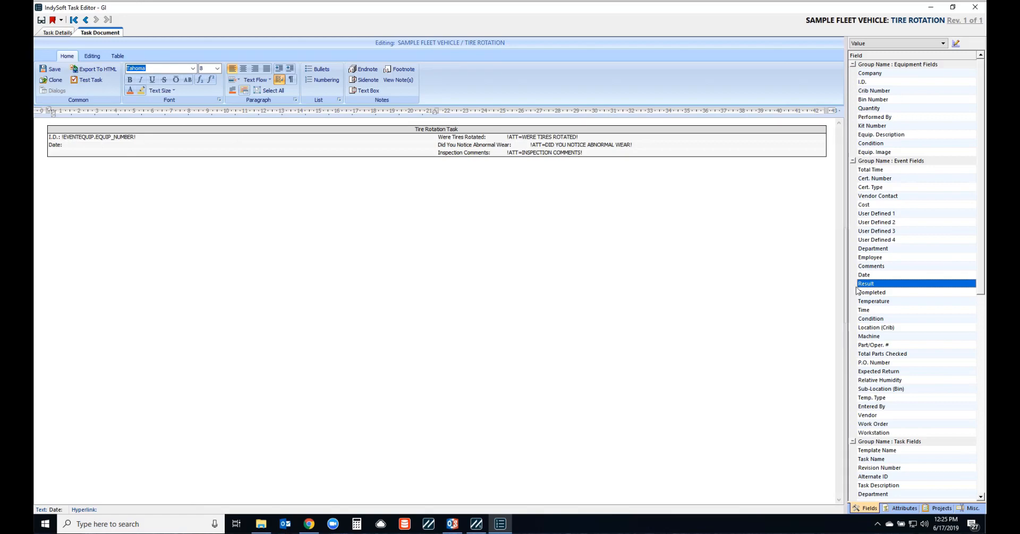
double_click(864, 275)
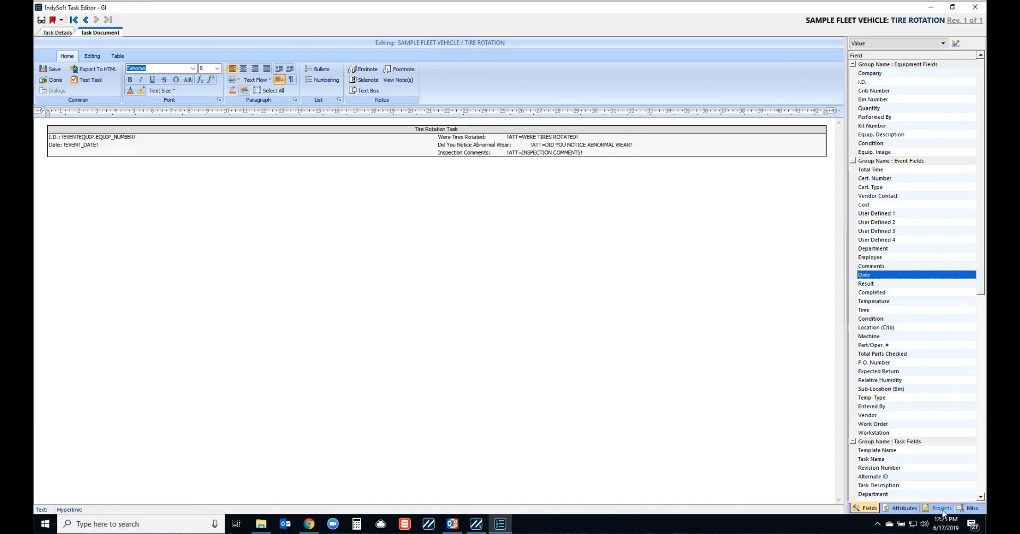
- Examine the options for creating a new task project, without creating one
left_click(939, 508)
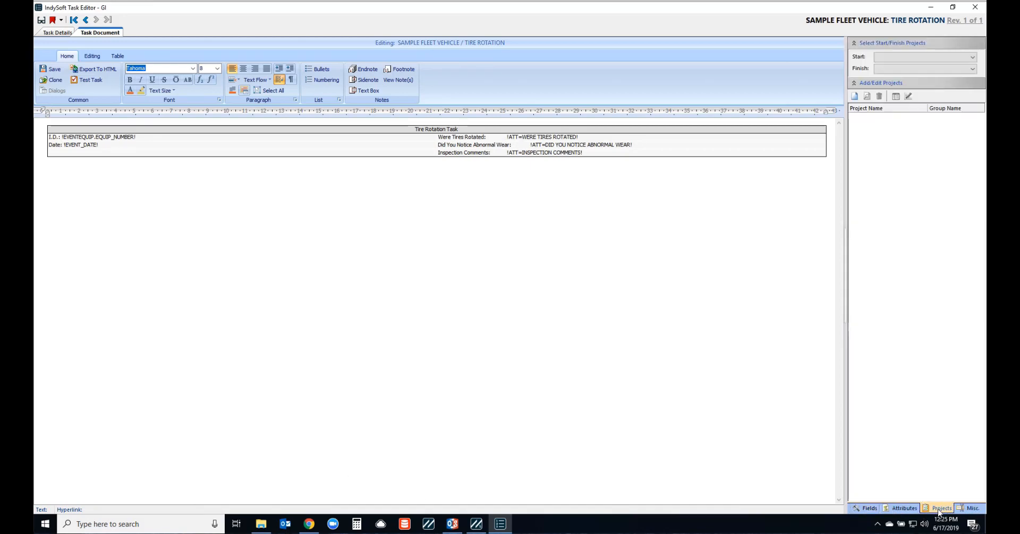
left_click(854, 96)
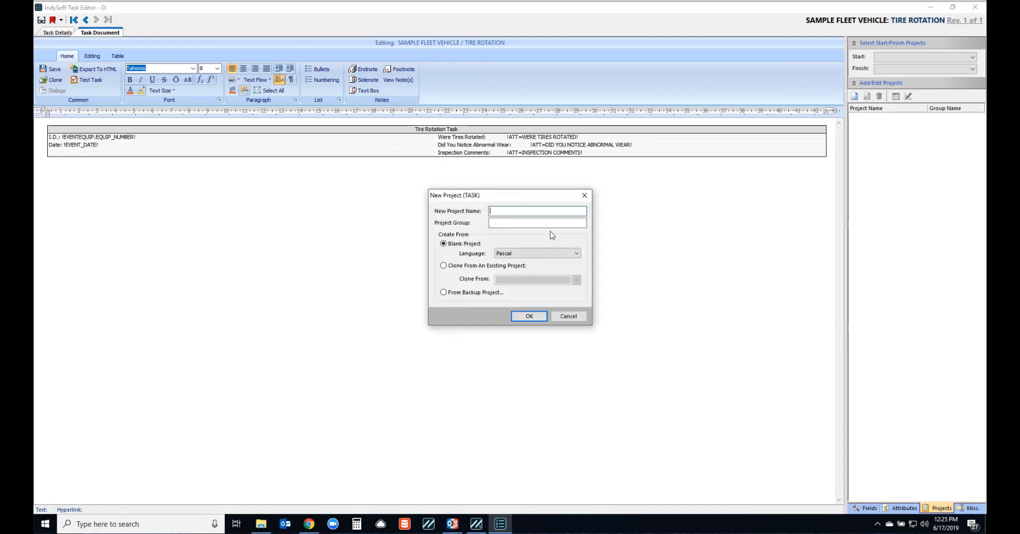
left_click(569, 317)
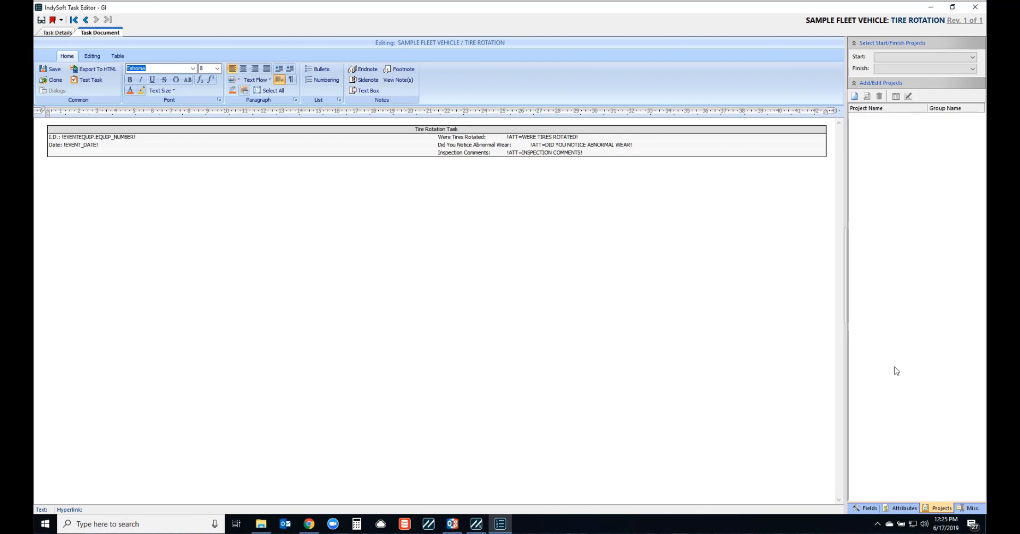
- Examine the general and miscellaneous hyperlink groups available for the task document
left_click(971, 510)
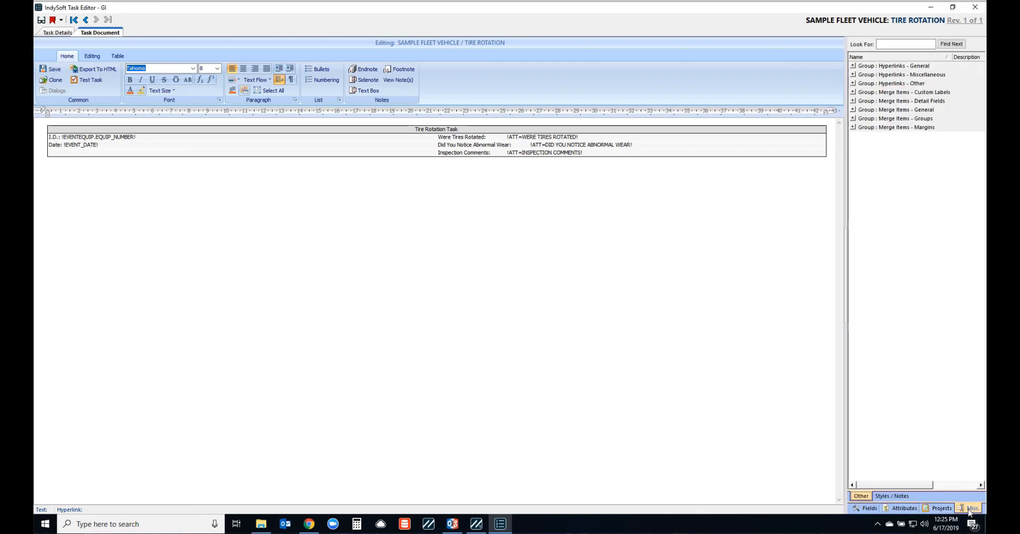
left_click(852, 66)
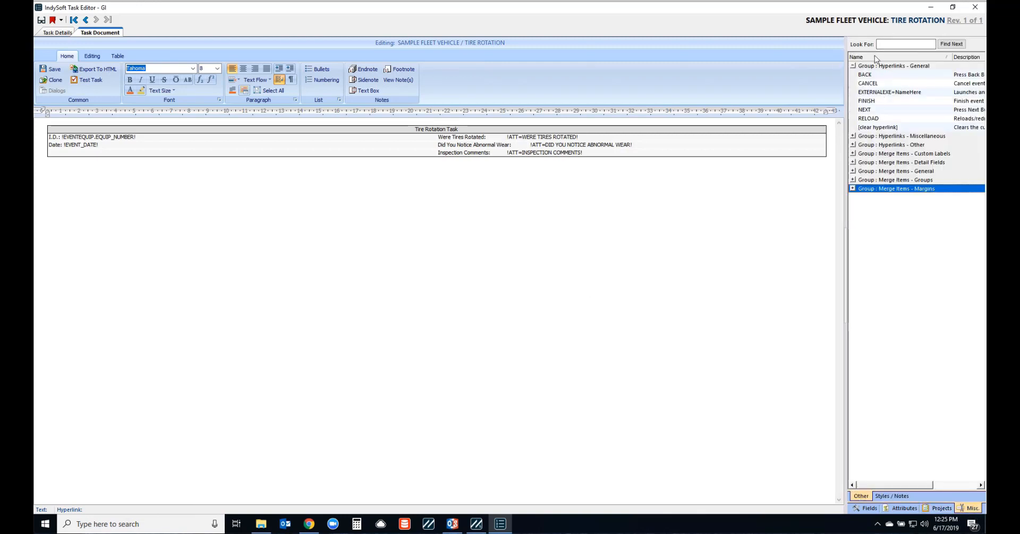
left_click(853, 136)
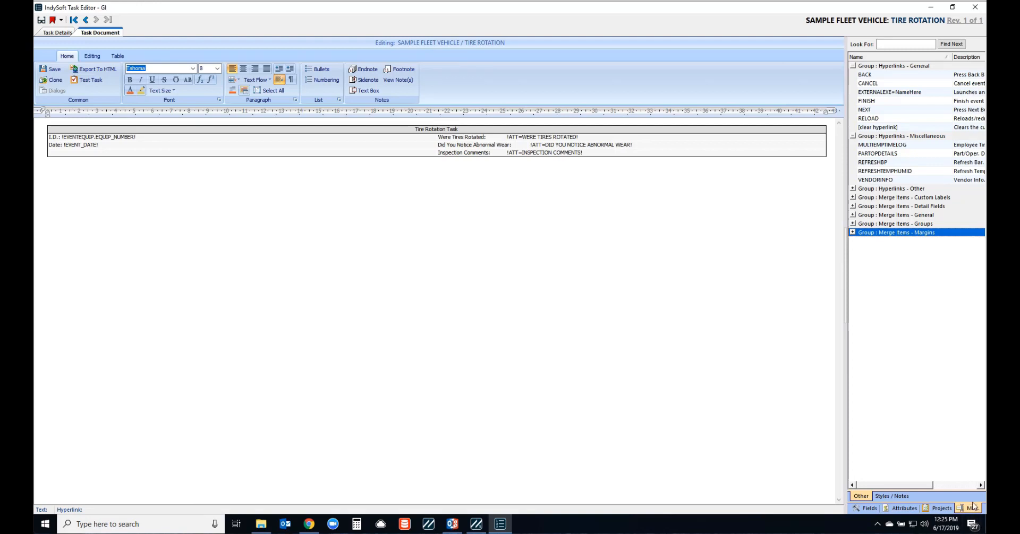
- Save the TIRE ROTATION task document and run a test of the task, closing the test without finishing it
left_click(462, 389)
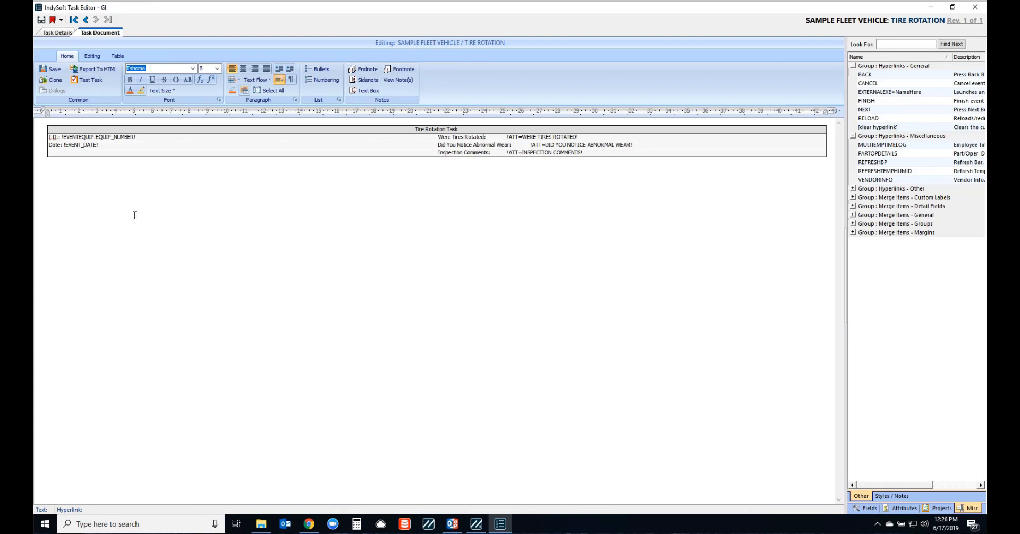
left_click(54, 69)
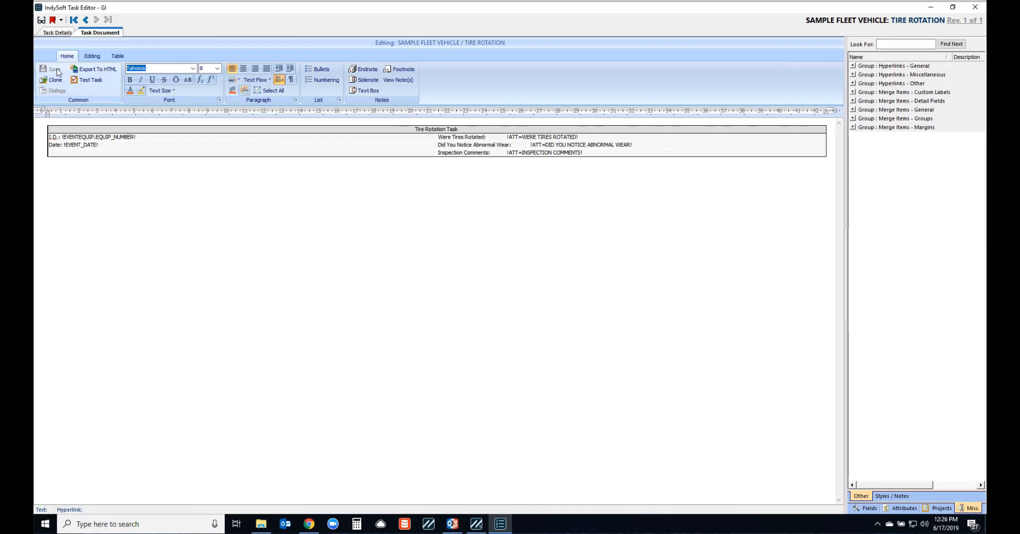
left_click(89, 81)
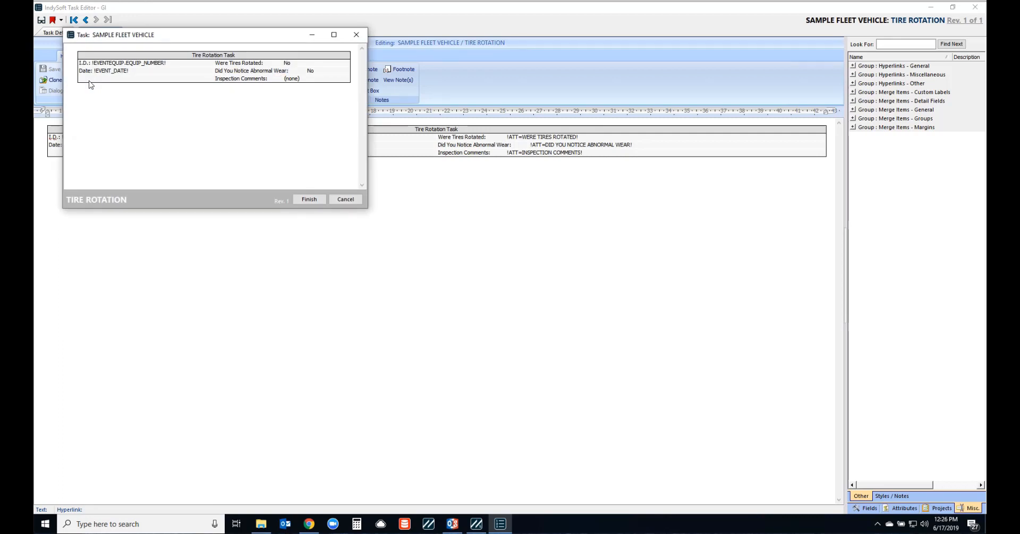
left_click(340, 200)
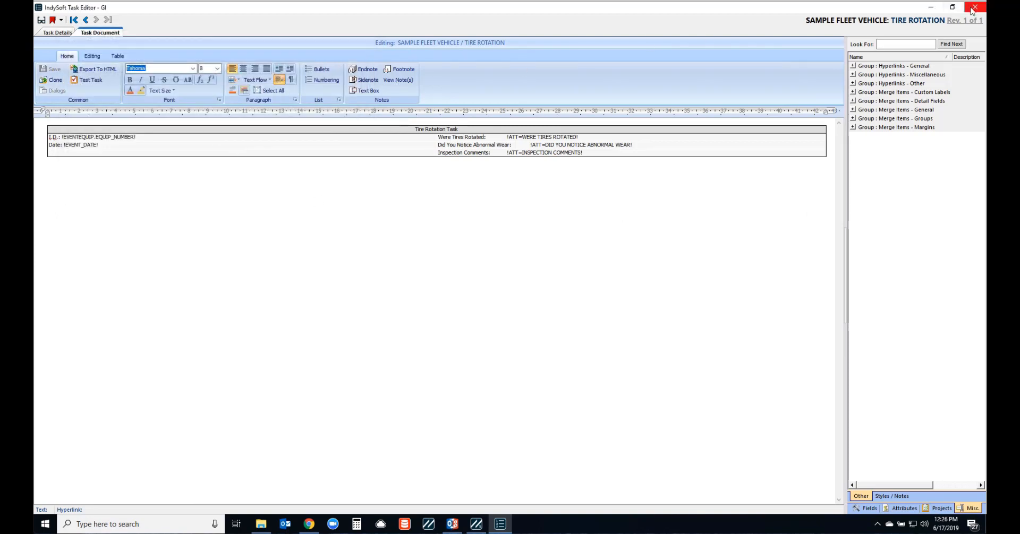
- Change the TIRE ROTATION task's status to Production in the task details
left_click(56, 33)
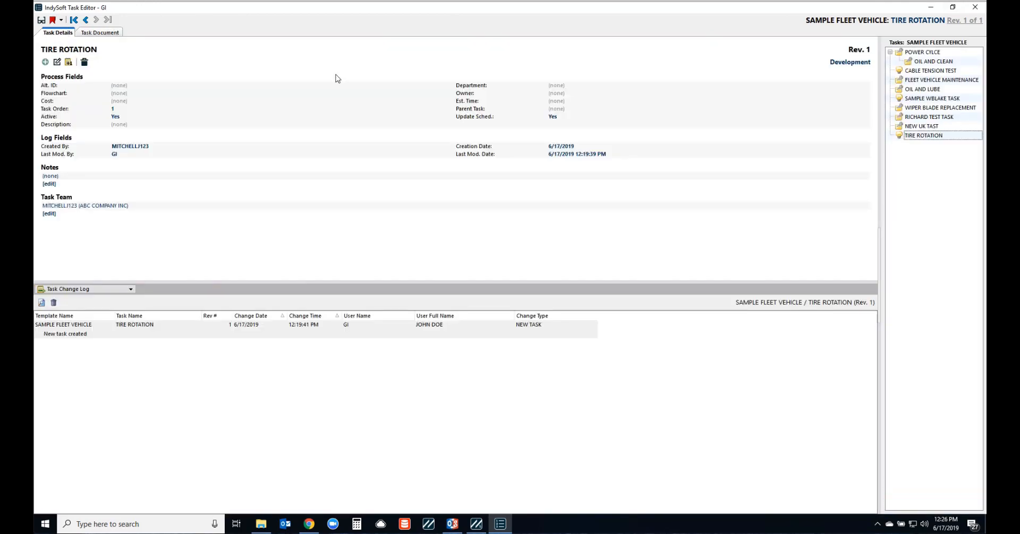
left_click(844, 62)
left_click(975, 87)
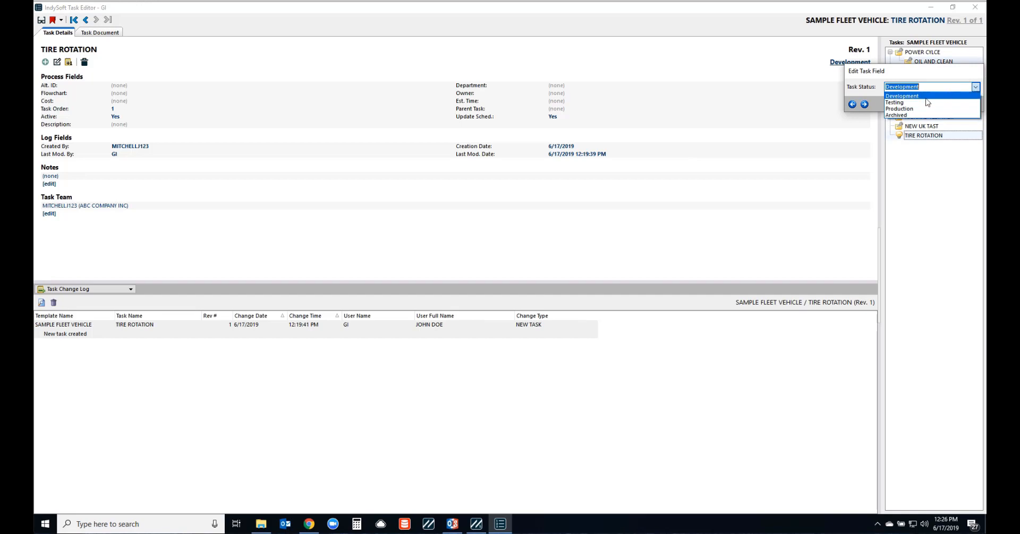
left_click(912, 110)
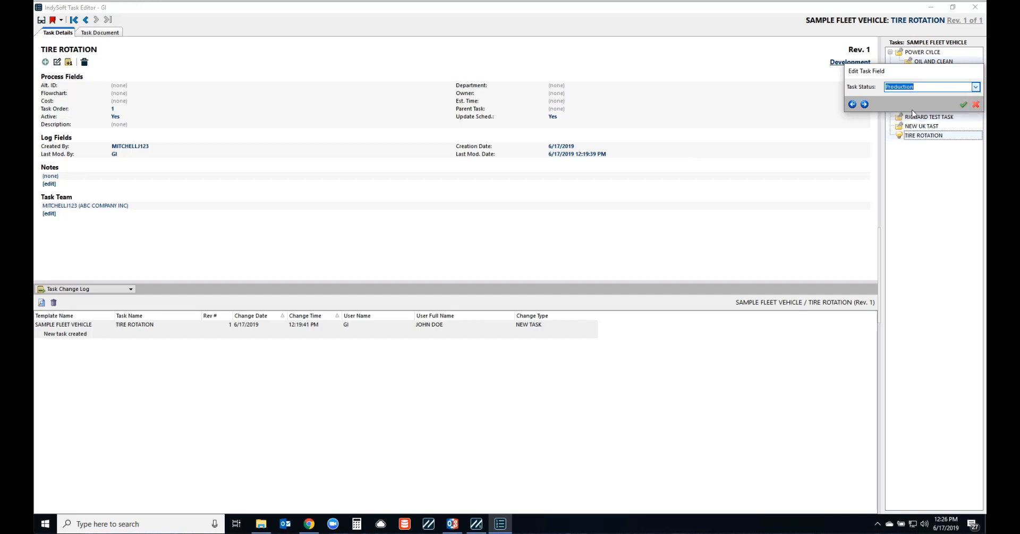
left_click(962, 104)
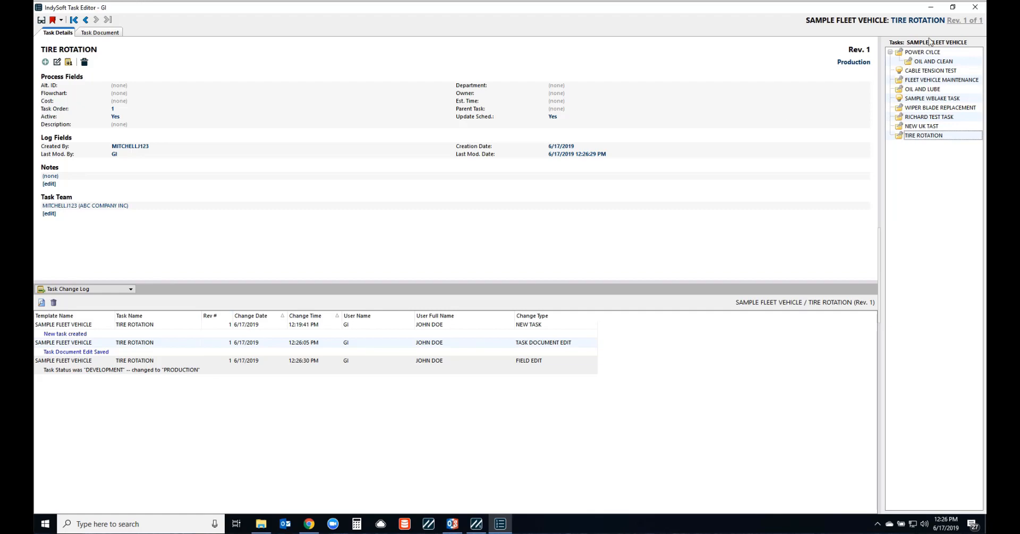
- Shrink the Task Editor window and put it away, and return to the equipment view of FLEET VEHICLE 3
left_click(952, 7)
left_click(369, 11)
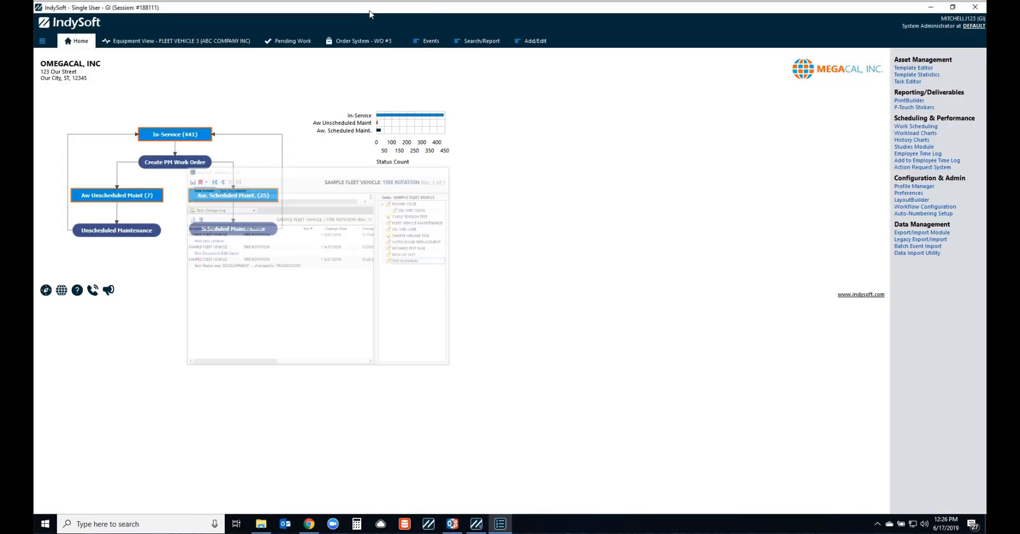
left_click(499, 529)
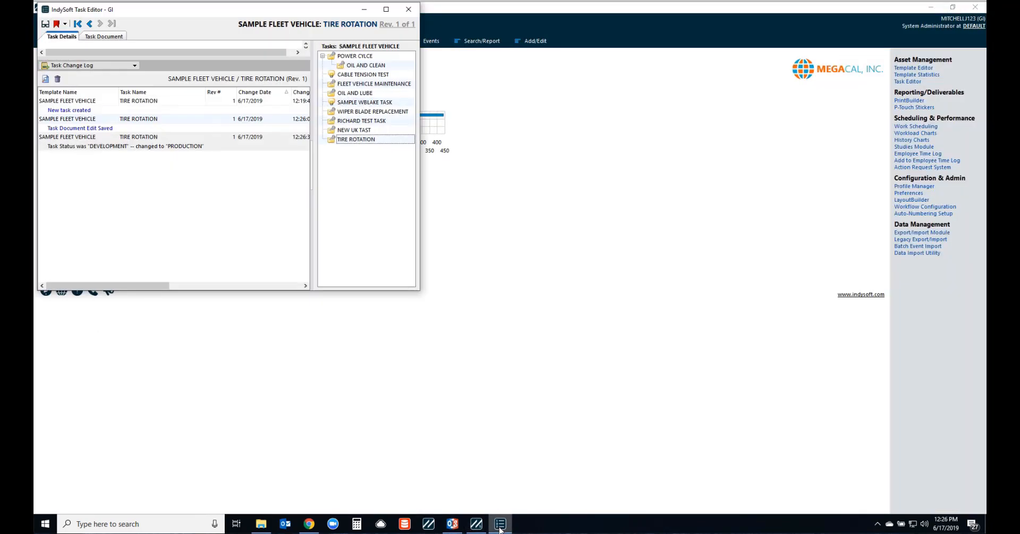
left_click(500, 528)
left_click(199, 44)
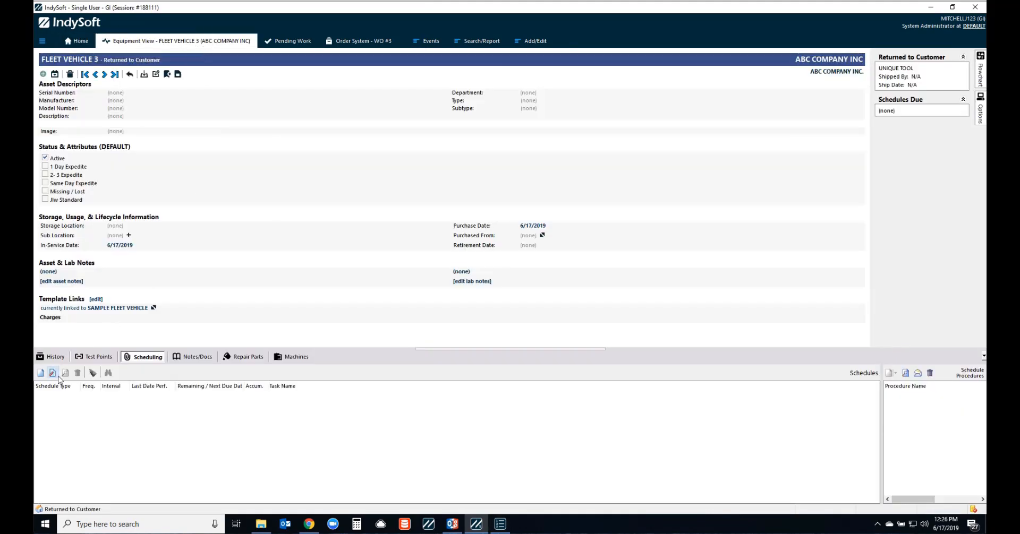
- Start a new schedule for FLEET VEHICLE 3 with schedule type MAINTENANCE and task TIRE ROTATION
left_click(52, 374)
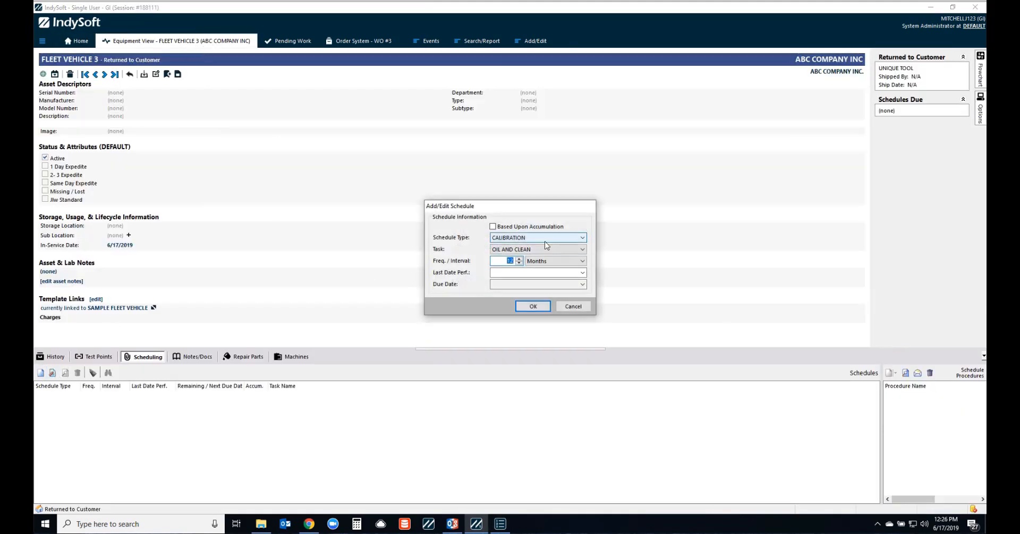
left_click(544, 239)
type("MAINTENANCE")
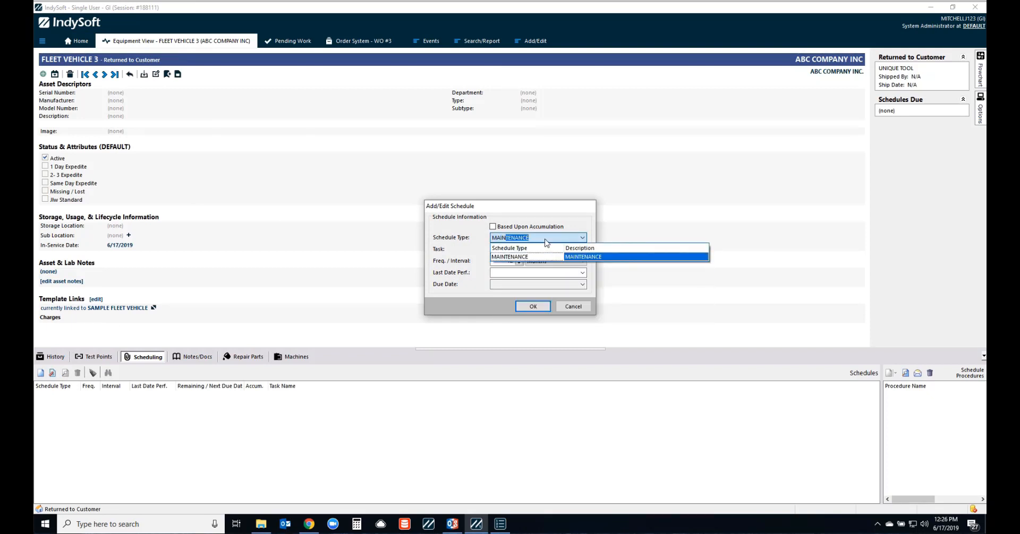
key("Return")
left_click(573, 249)
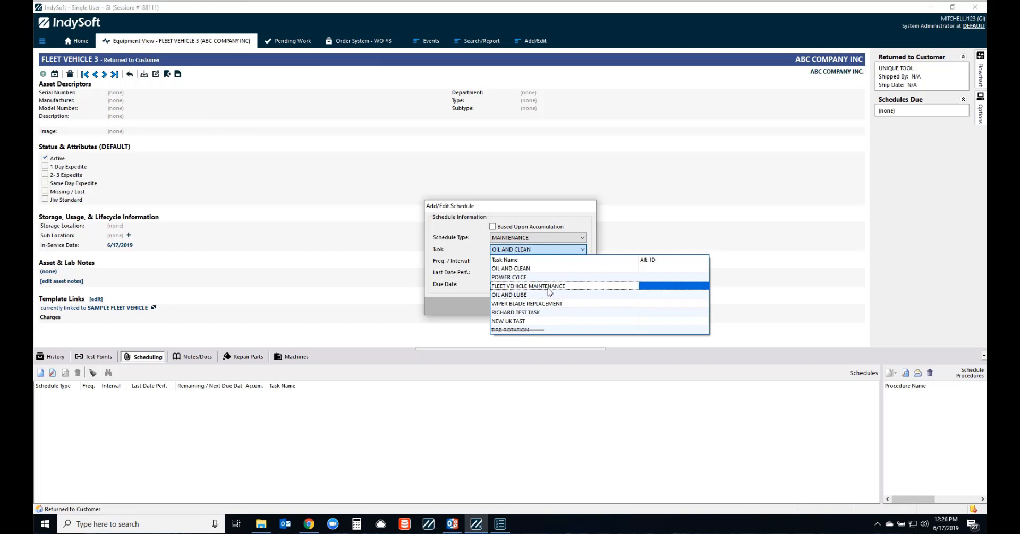
left_click(568, 330)
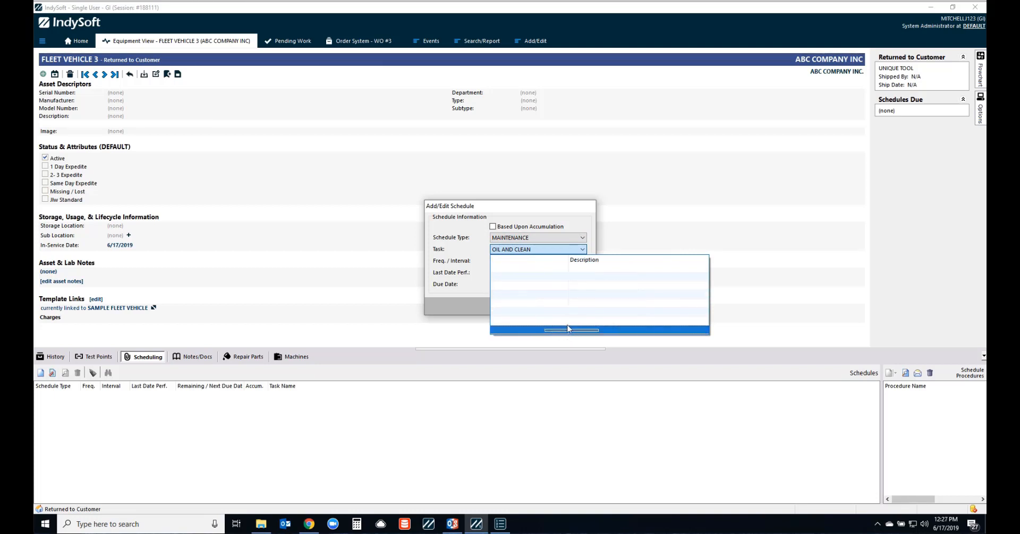
left_click(538, 330)
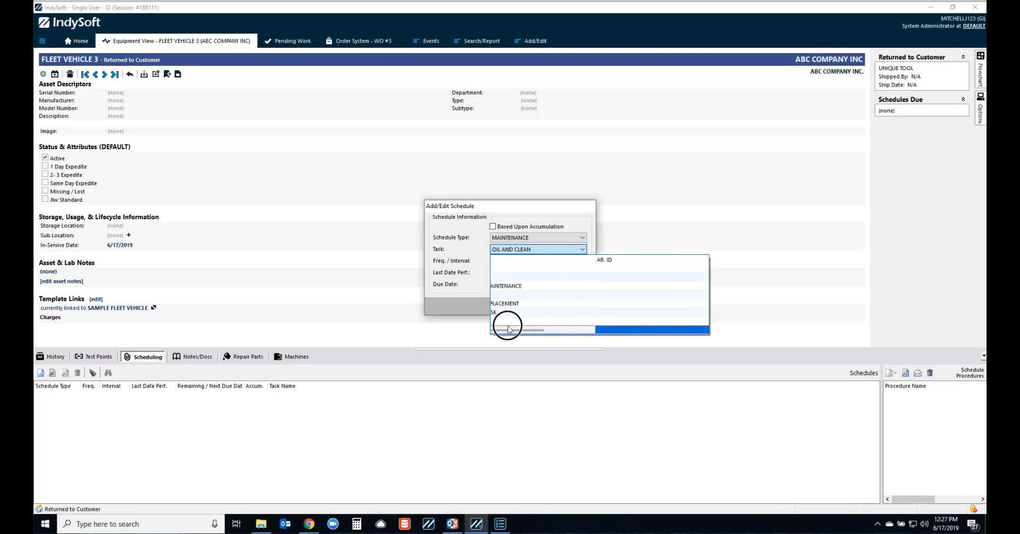
left_click(506, 321)
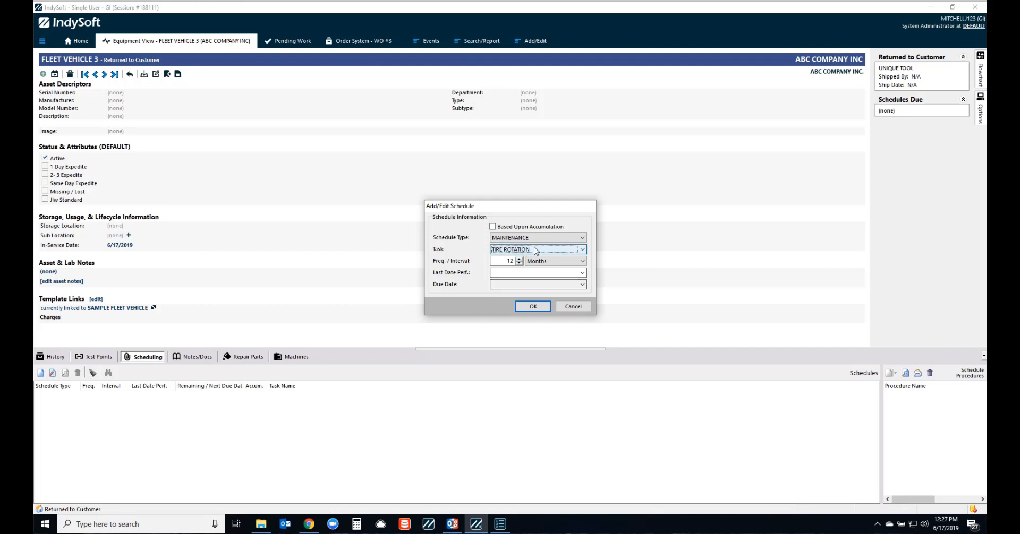
- Set the schedule's frequency to 3 months and the last performed date to 6/4/2019, and save the schedule
key("Tab")
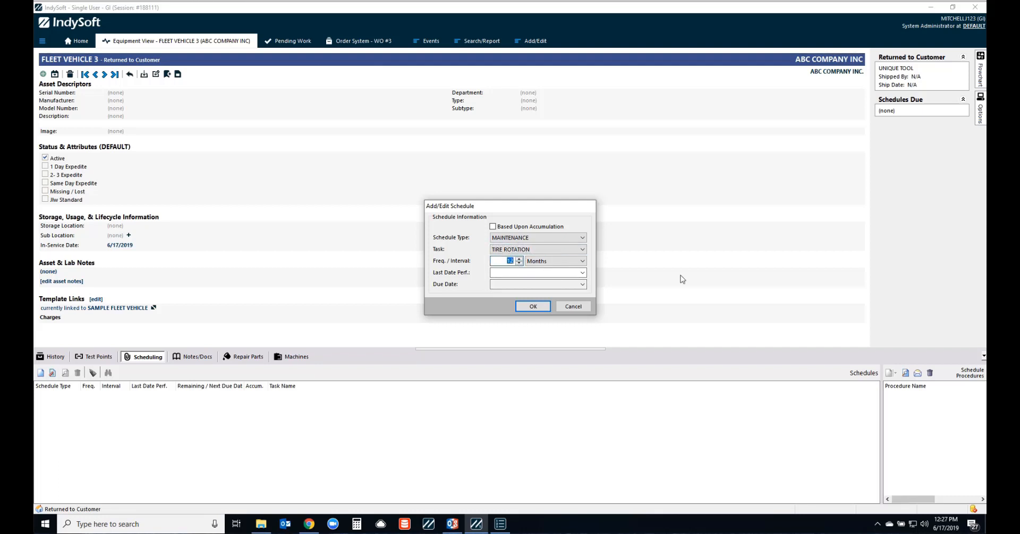
type("3")
left_click(582, 273)
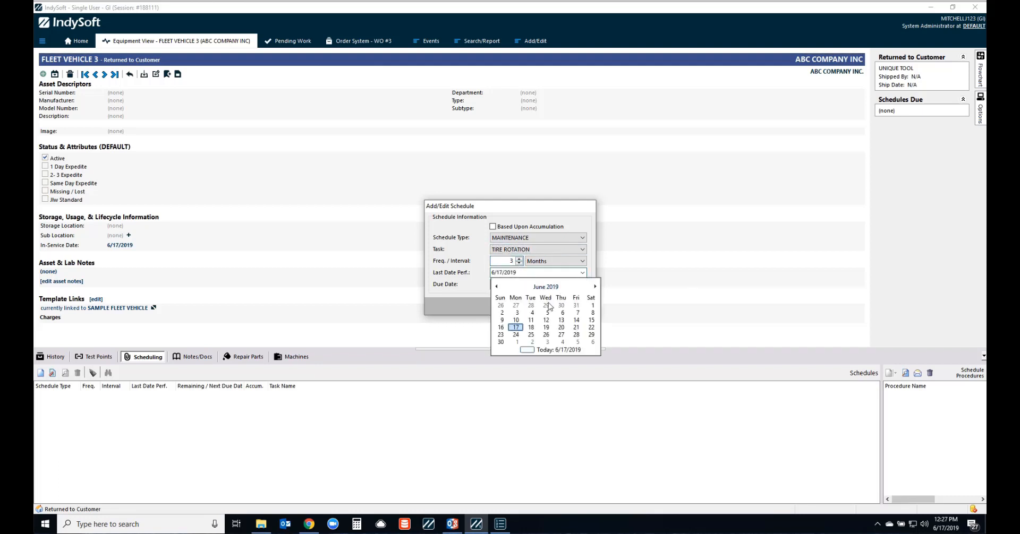
left_click(531, 313)
left_click(527, 305)
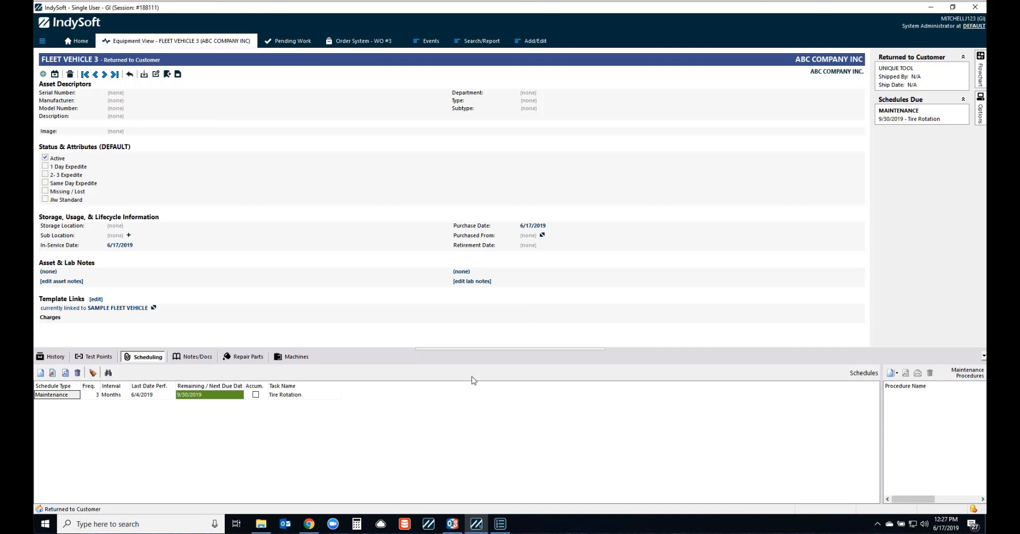
- Start an Unscheduled Maintenance event for FLEET VEHICLE 3 from its flowchart and select the TIRE ROTATION task
left_click(981, 77)
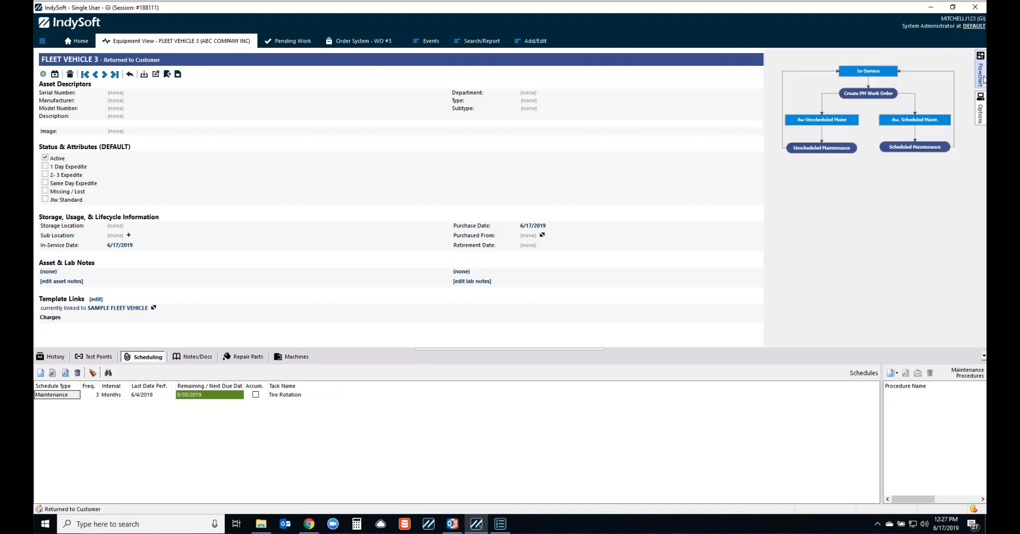
left_click(815, 149)
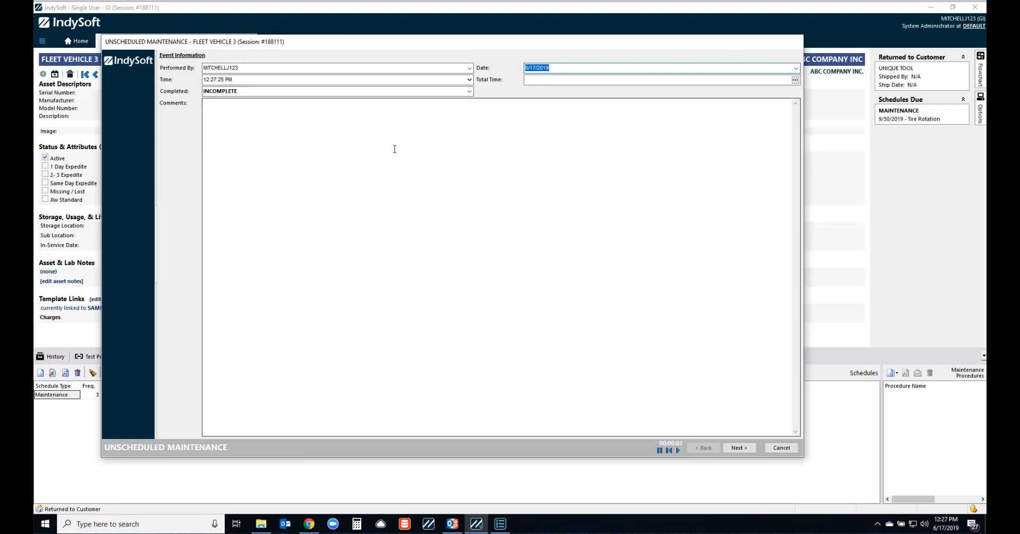
left_click(739, 448)
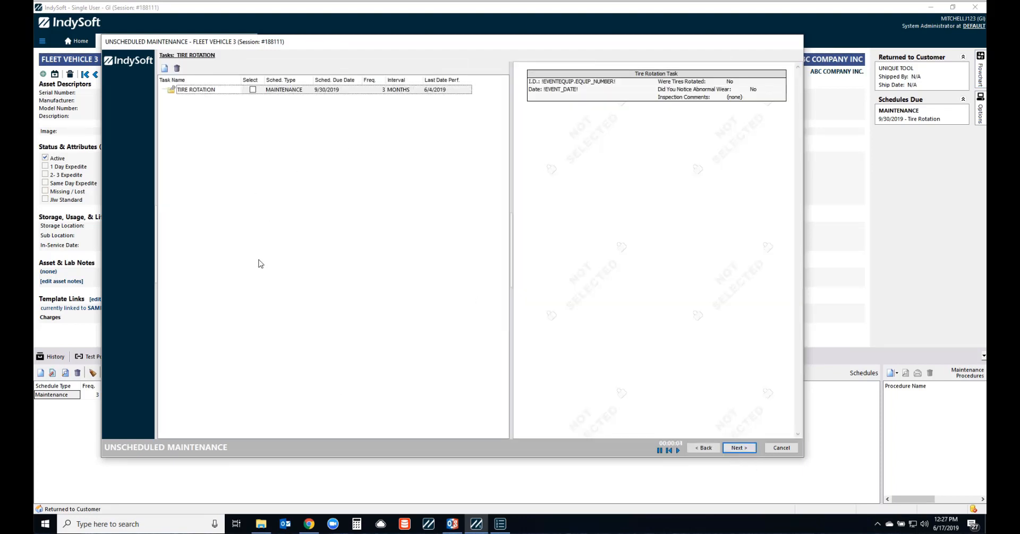
left_click(252, 89)
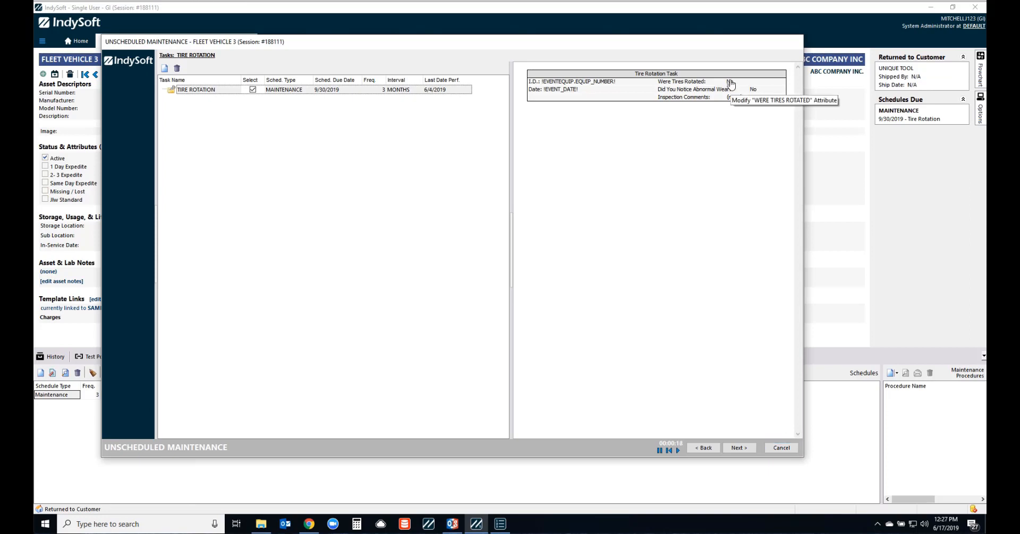
- Set the tires rotated attribute to Yes, finish the maintenance event and mark it as complete
left_click(729, 82)
left_click(799, 105)
left_click(870, 121)
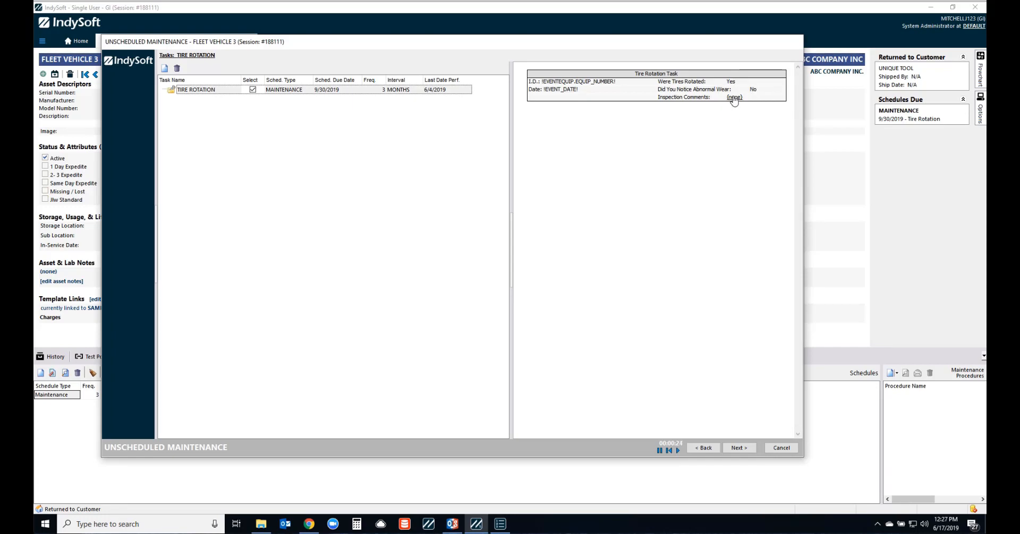
left_click(740, 449)
left_click(739, 449)
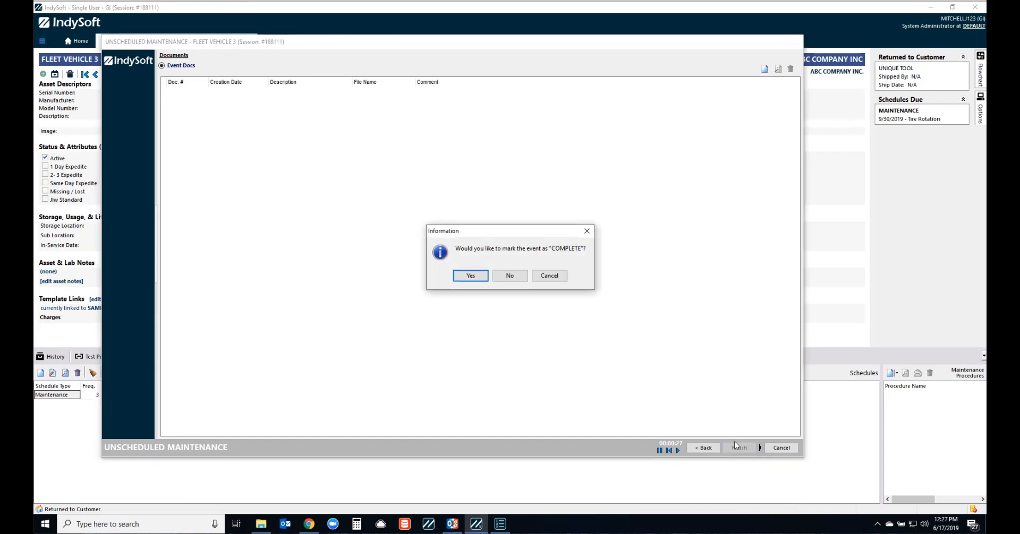
left_click(476, 281)
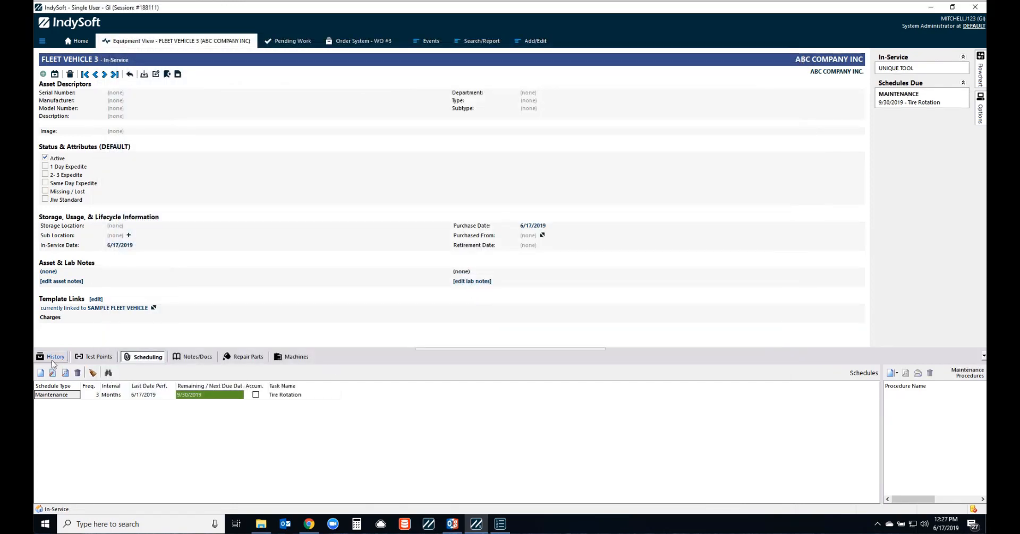
- Check the vehicle's event history and tire rotation schedule, and close the Task Editor
left_click(52, 362)
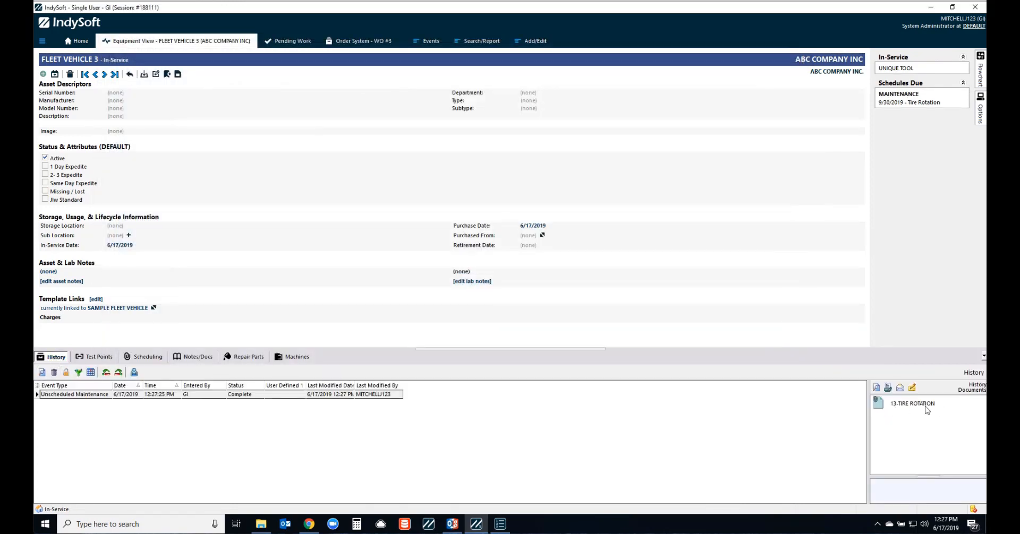
left_click(139, 358)
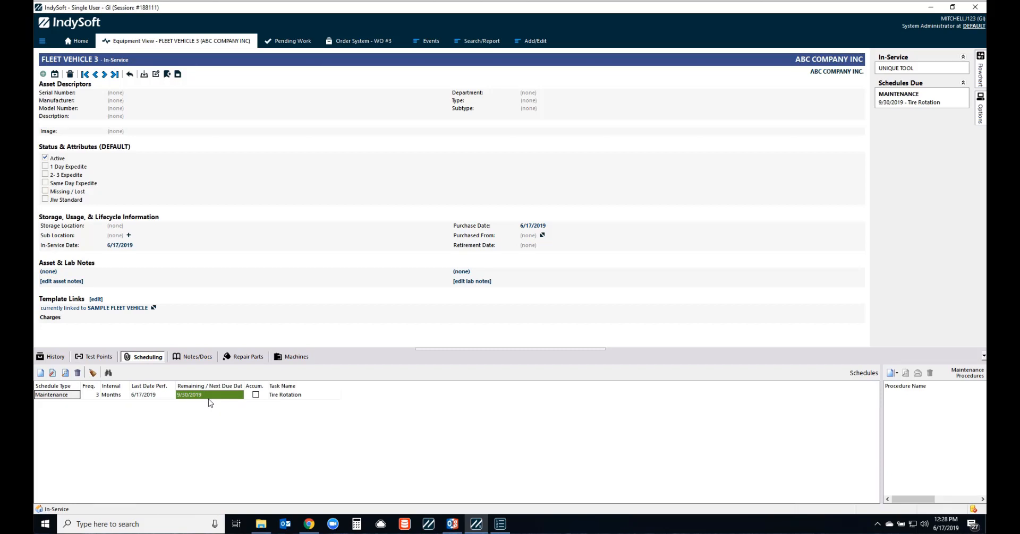
left_click(496, 520)
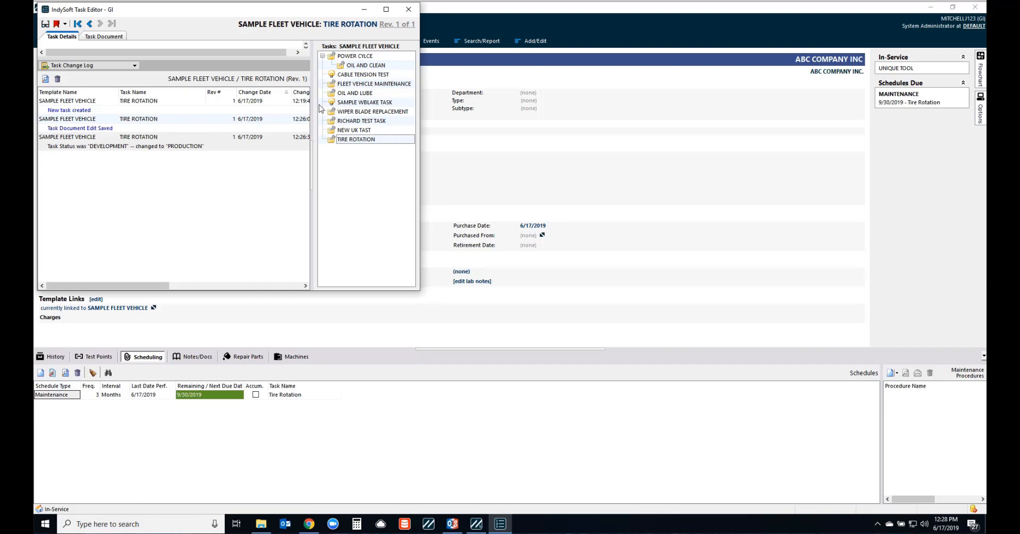
left_click(409, 9)
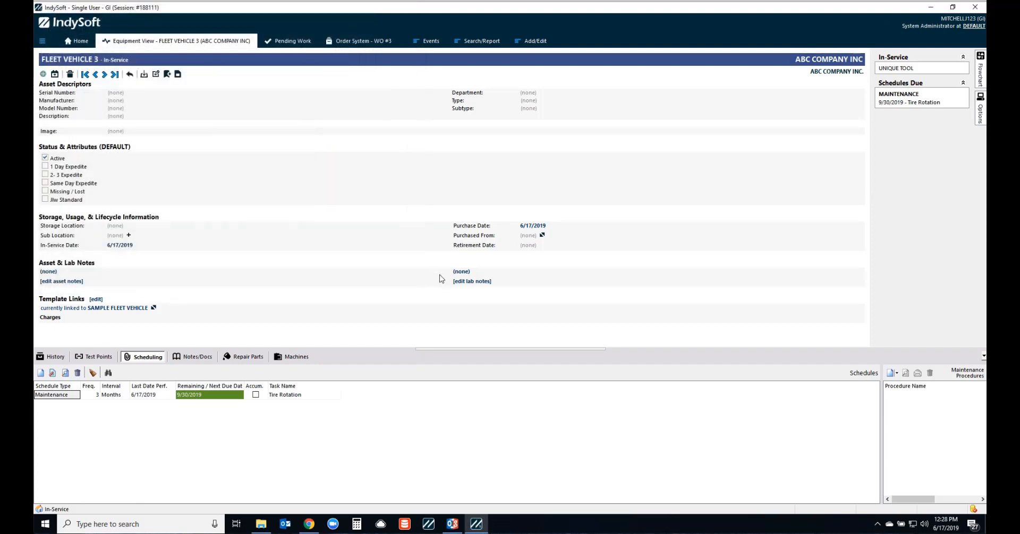
- Examine the Preventive Maintenance option in the user/location application settings, closing the preferences without saving
left_click(81, 41)
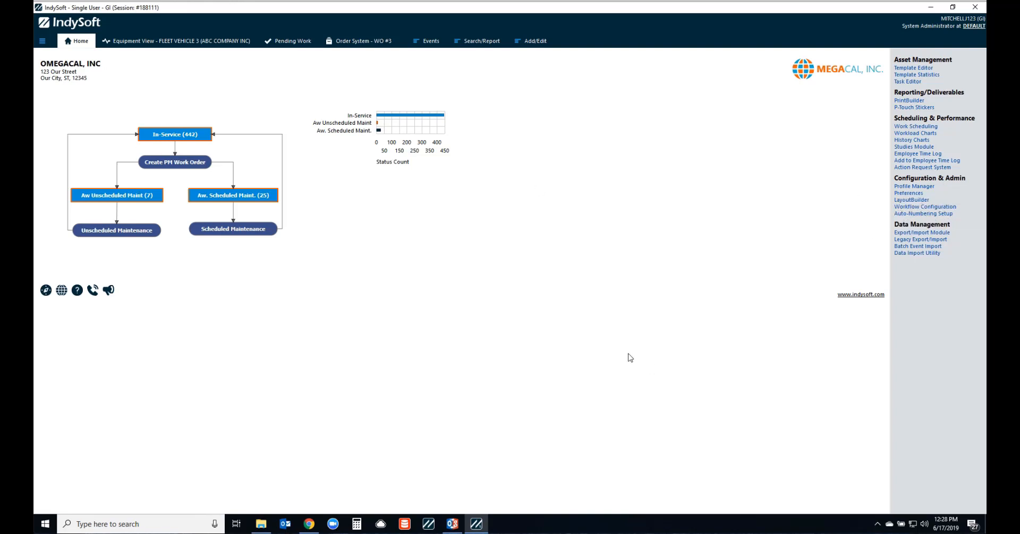
right_click(909, 196)
left_click(841, 216)
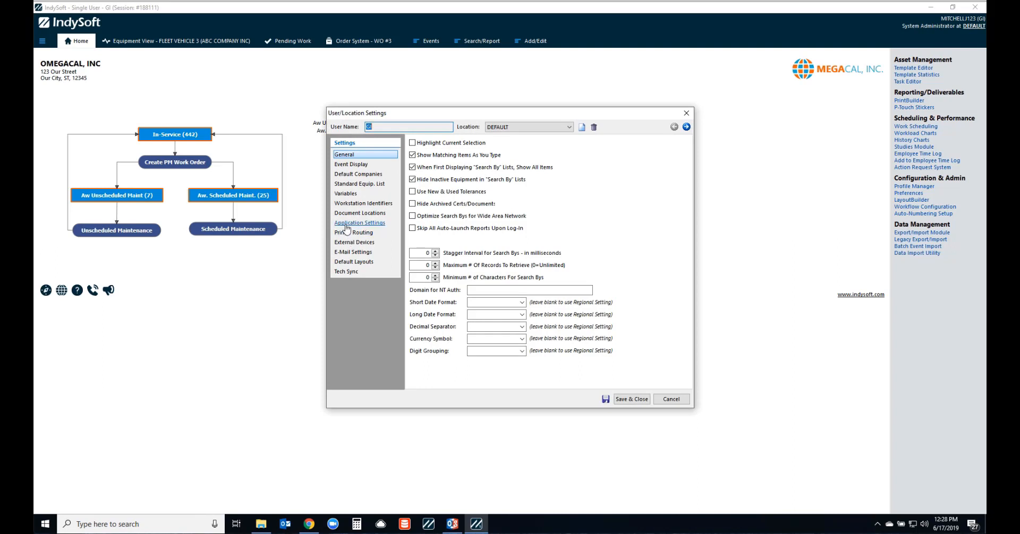
left_click(360, 223)
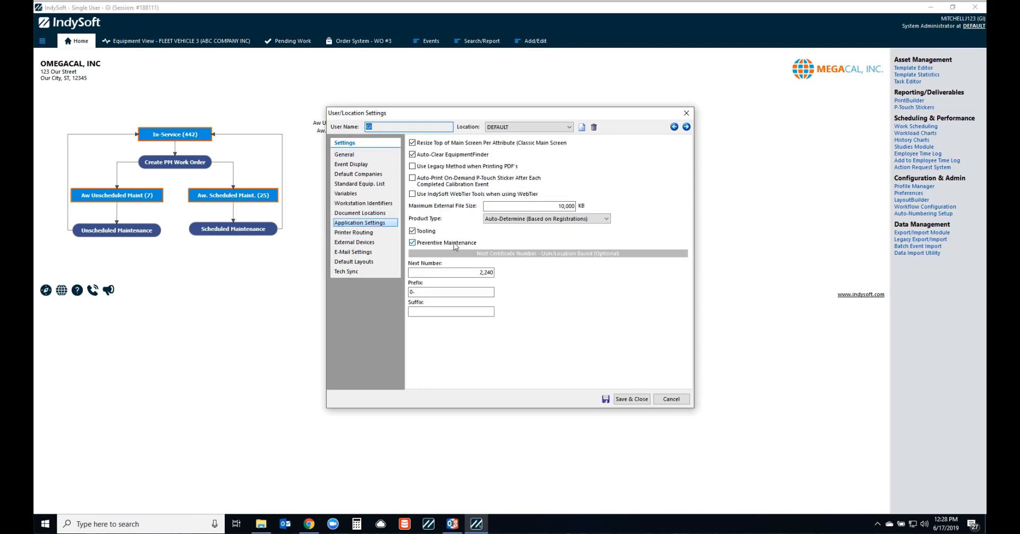
left_click(671, 398)
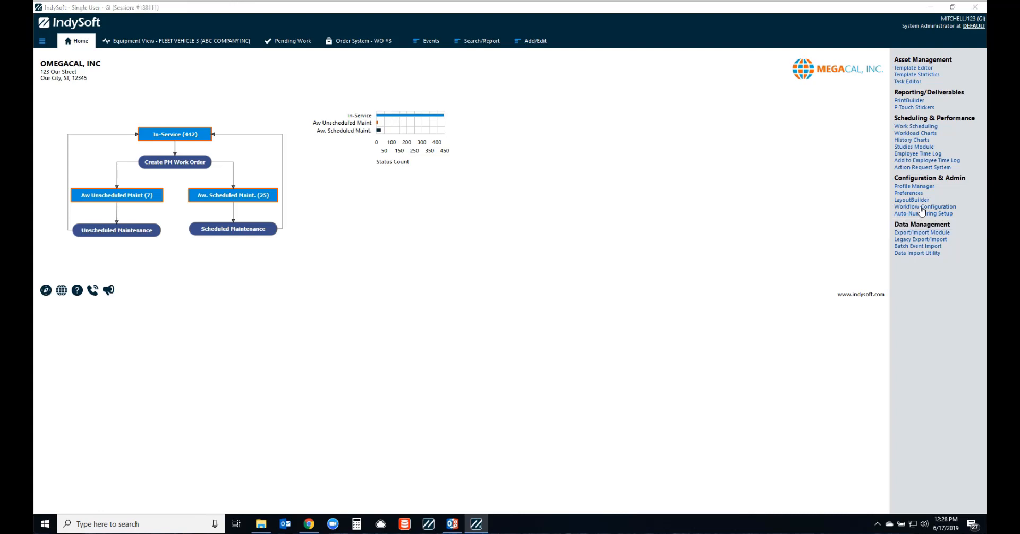
- Open the workflow configuration and examine the SCHEDULED MAINTENANCE event's basics, field settings and event tabs
left_click(922, 209)
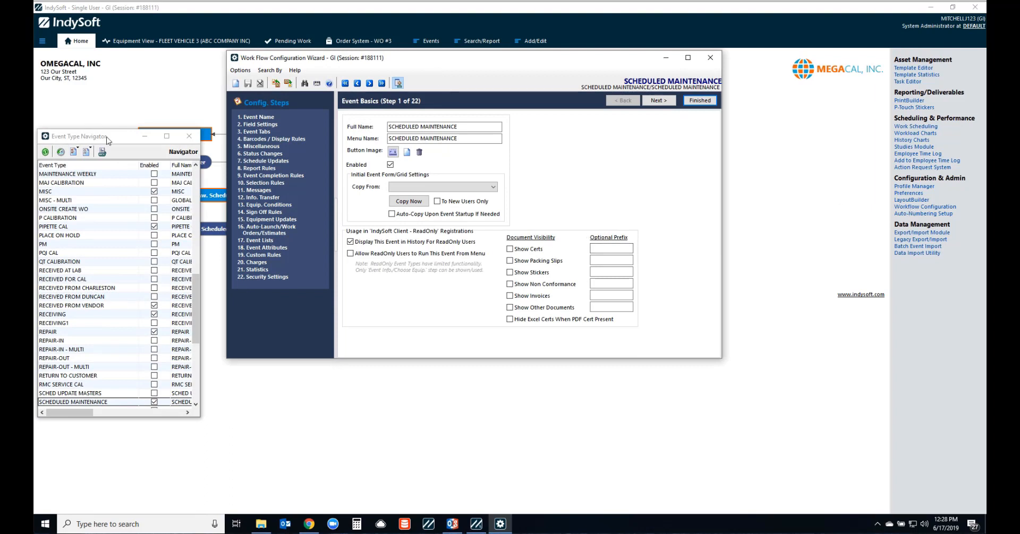
left_click_drag(108, 140, 133, 86)
left_click(391, 165)
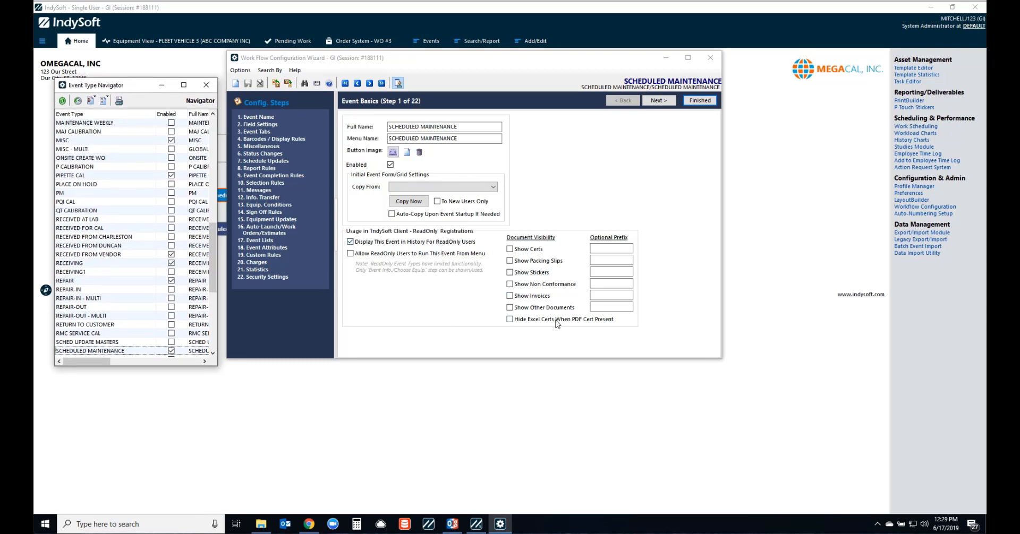
left_click(662, 105)
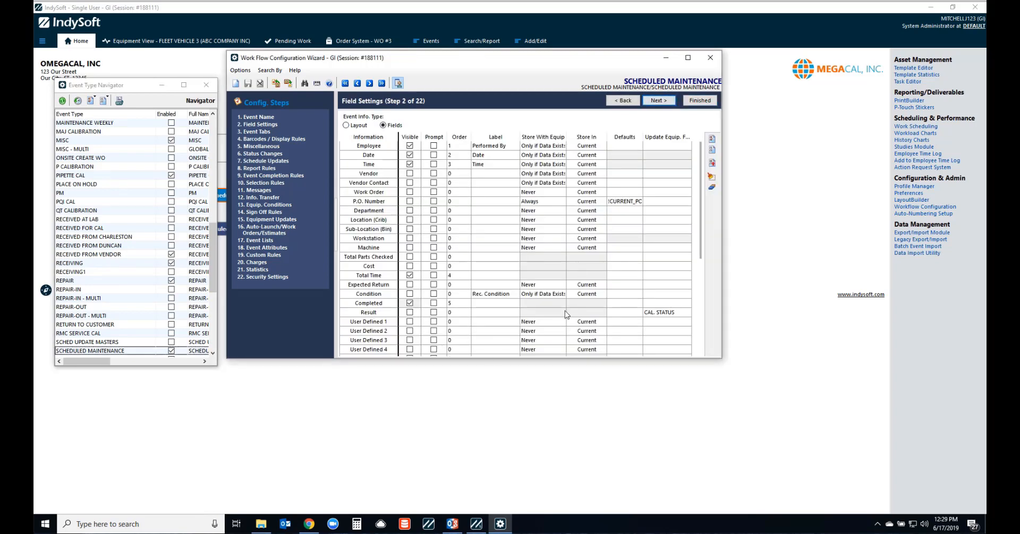
left_click(658, 100)
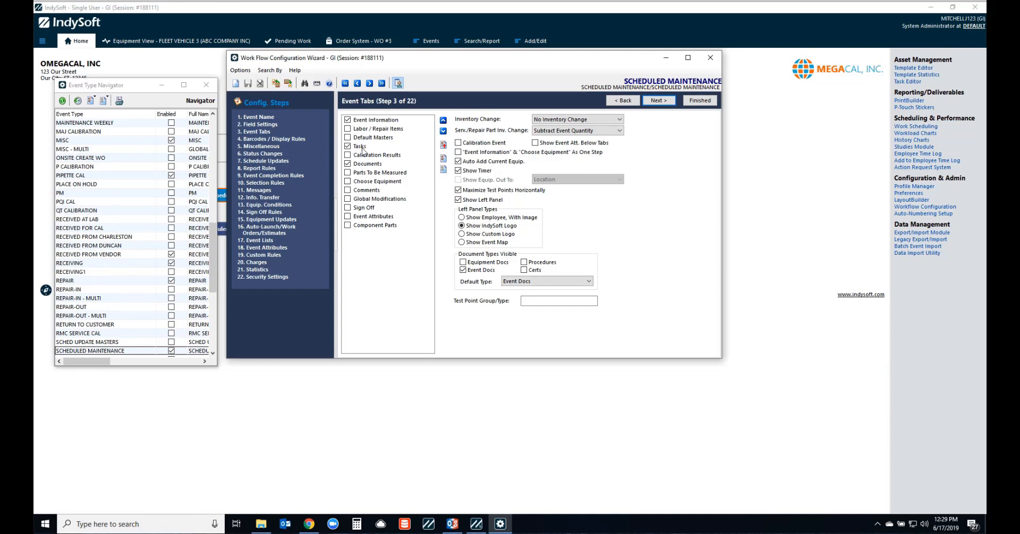
- Advance to Schedule Updates and check the MAINTENANCE schedule's task selection window for days ahead or overdue
left_click(653, 102)
left_click(653, 102)
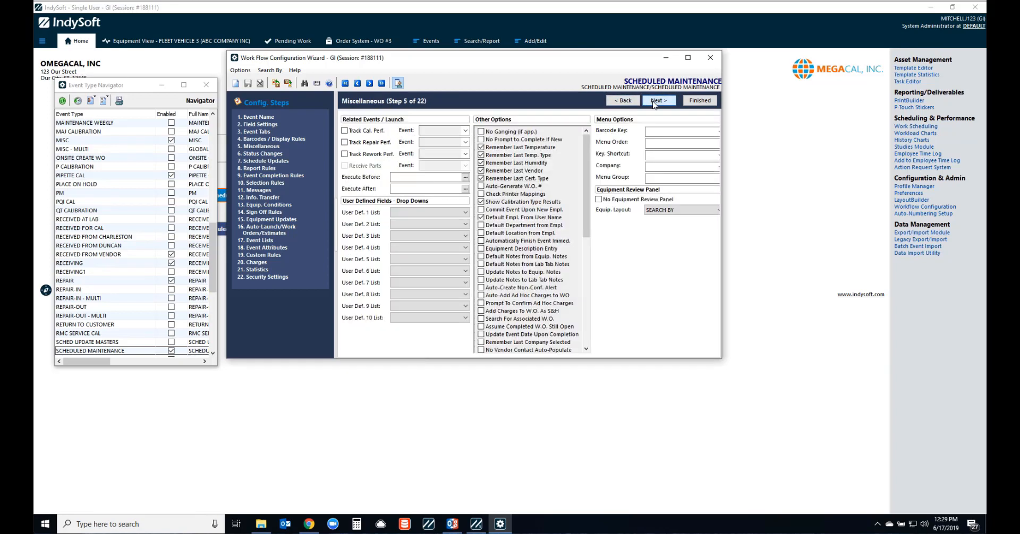
left_click(654, 102)
left_click(654, 102)
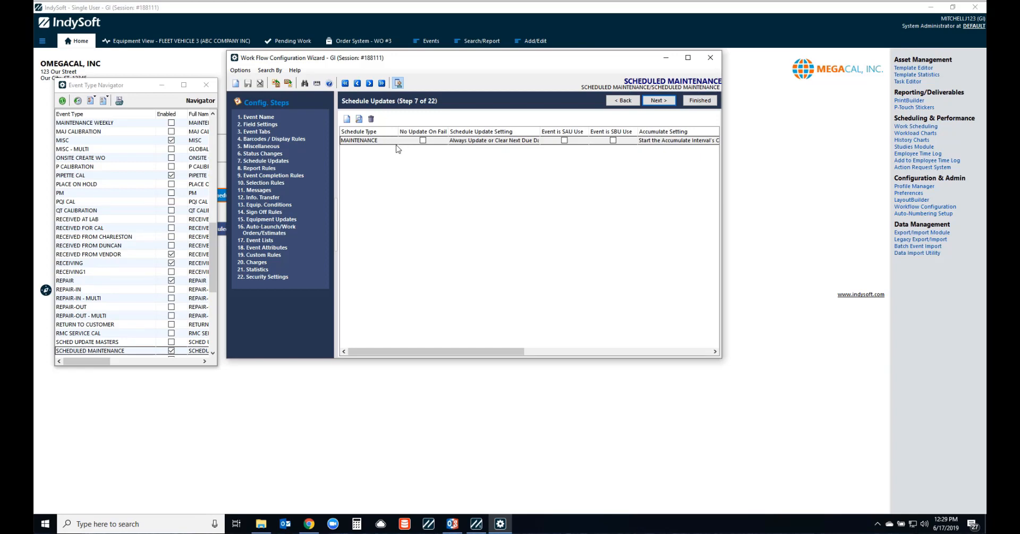
left_click(375, 141)
double_click(375, 141)
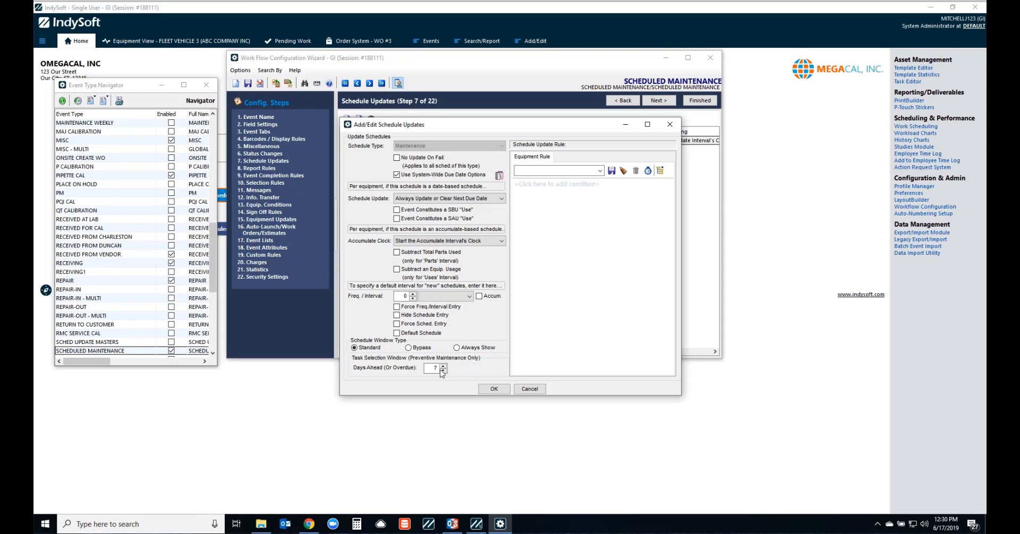
double_click(433, 368)
left_click(505, 388)
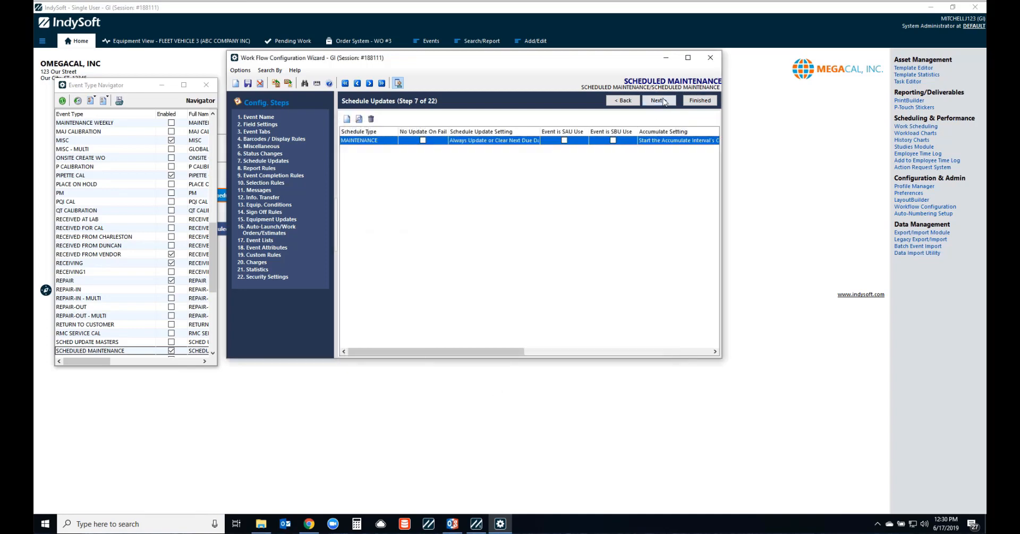
- Examine the report rules' task options, including the choices for printing tasks, without changing the selection
left_click(658, 100)
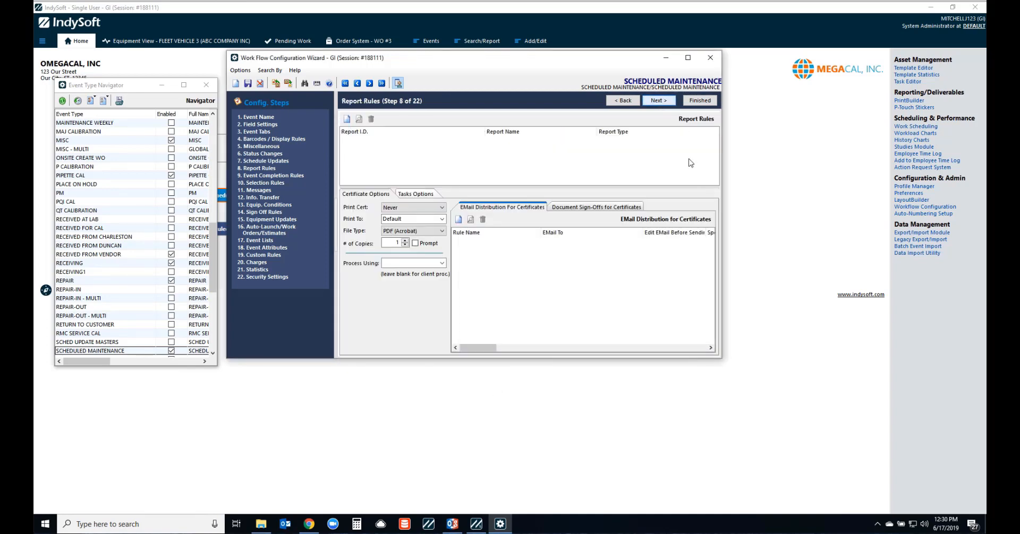
left_click(409, 196)
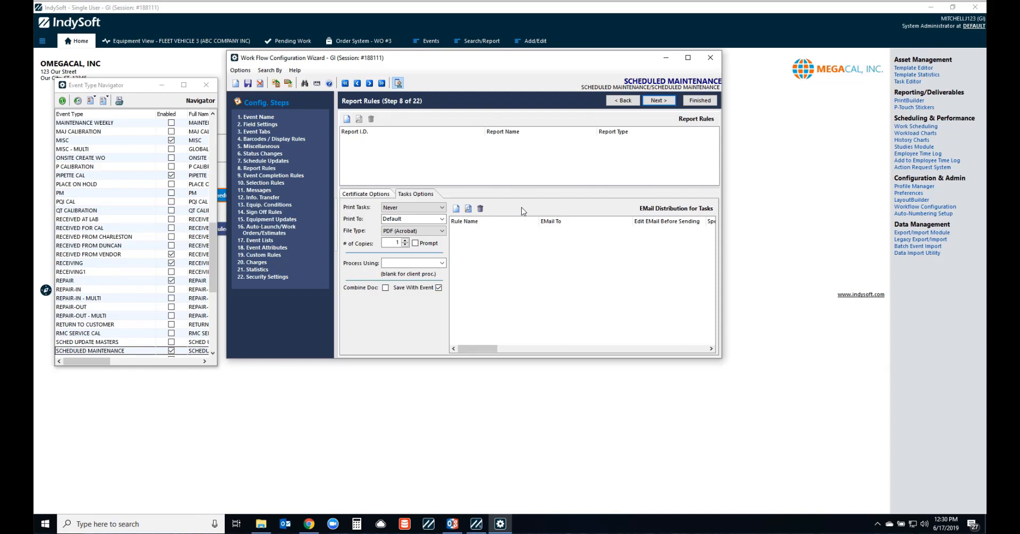
left_click(408, 208)
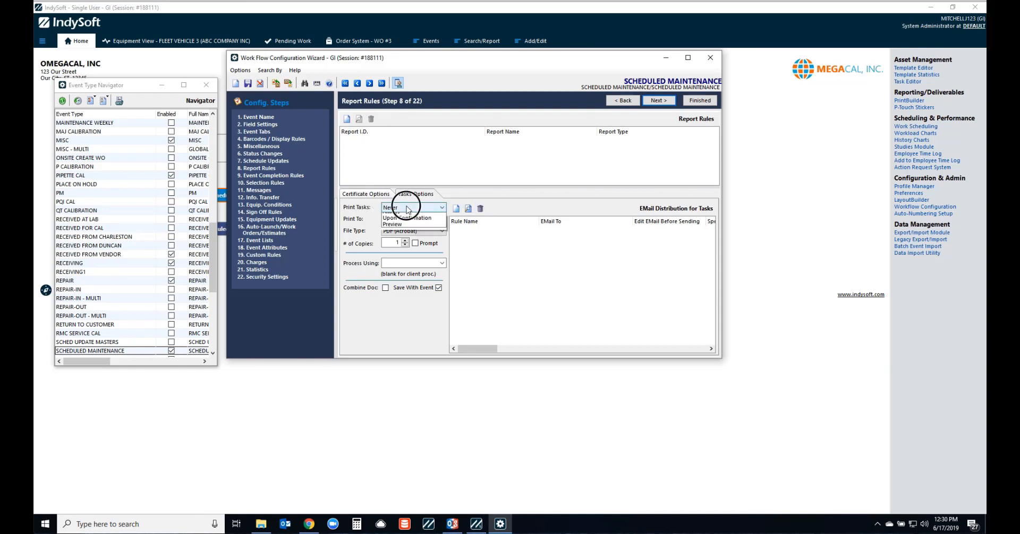
left_click(475, 200)
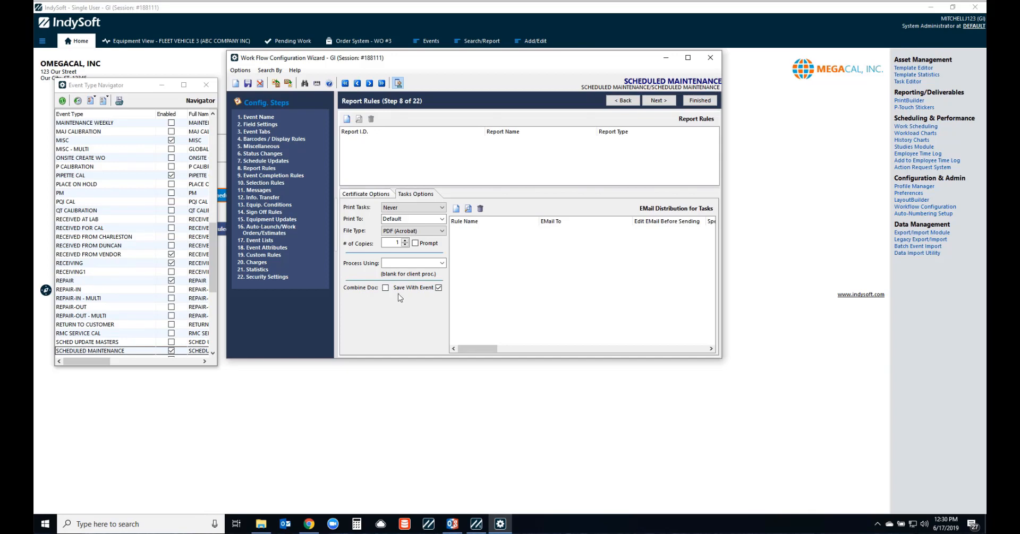
- Bring up FLEET VEHICLE 1 in the equipment view and show its event history in an enlarged pane
left_click(431, 418)
left_click(171, 42)
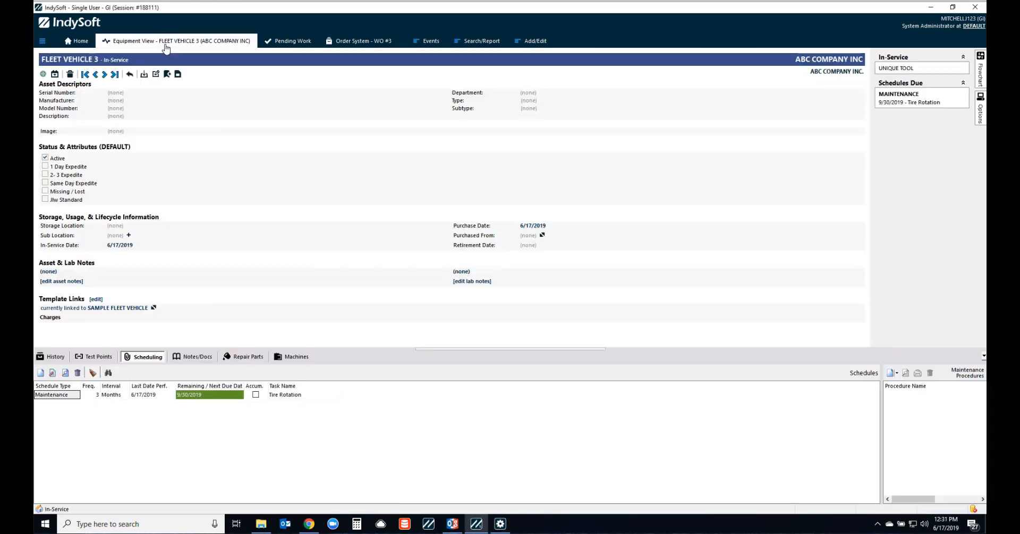
left_click(96, 75)
left_click(97, 75)
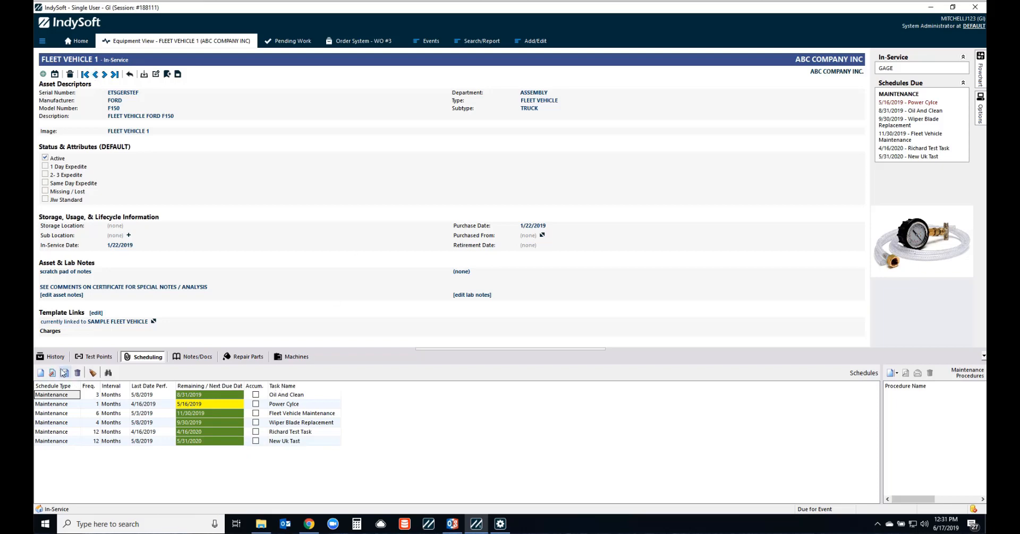
left_click(57, 357)
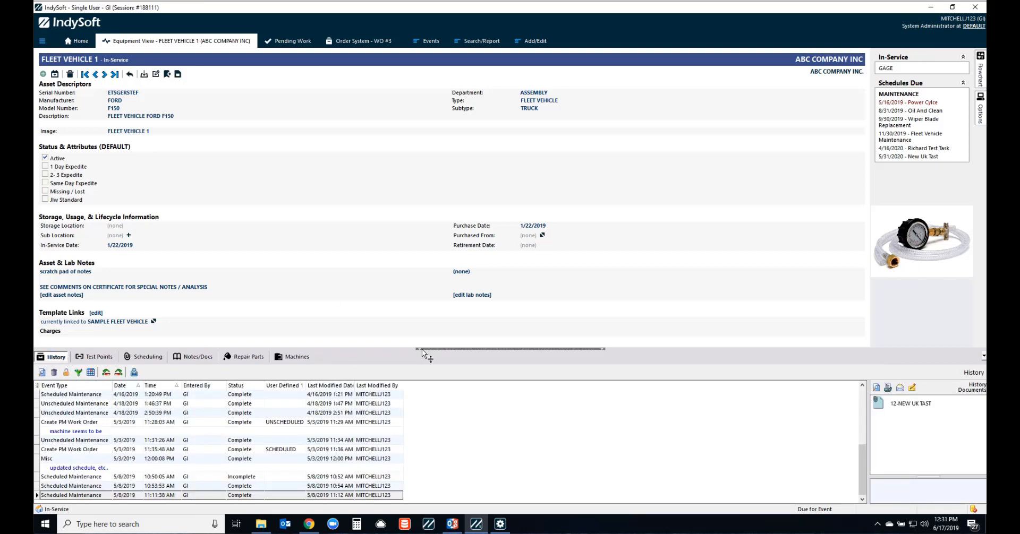
left_click_drag(422, 349, 431, 280)
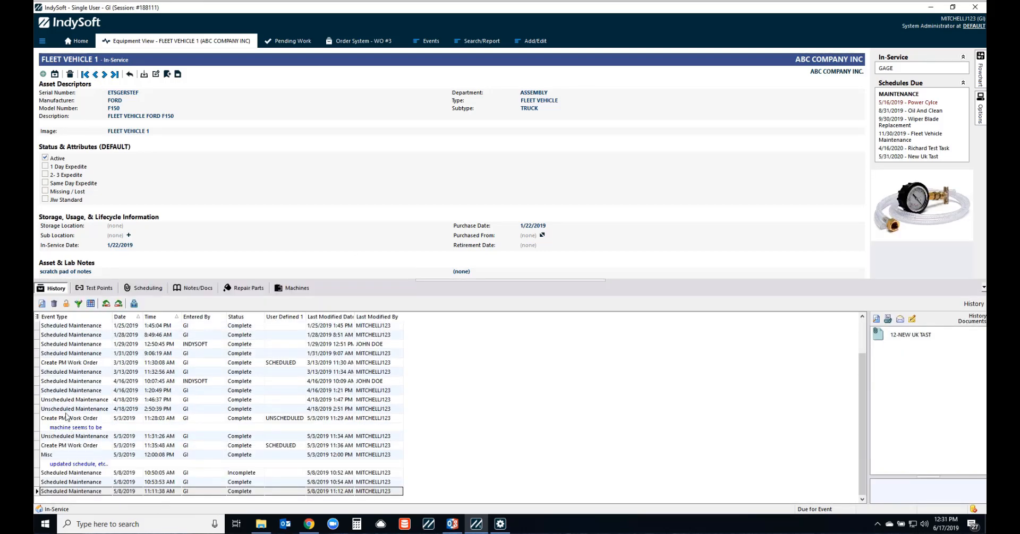
- Go through FLEET VEHICLE 1's maintenance and work order events, checking the task documents saved with each one
left_click(67, 346)
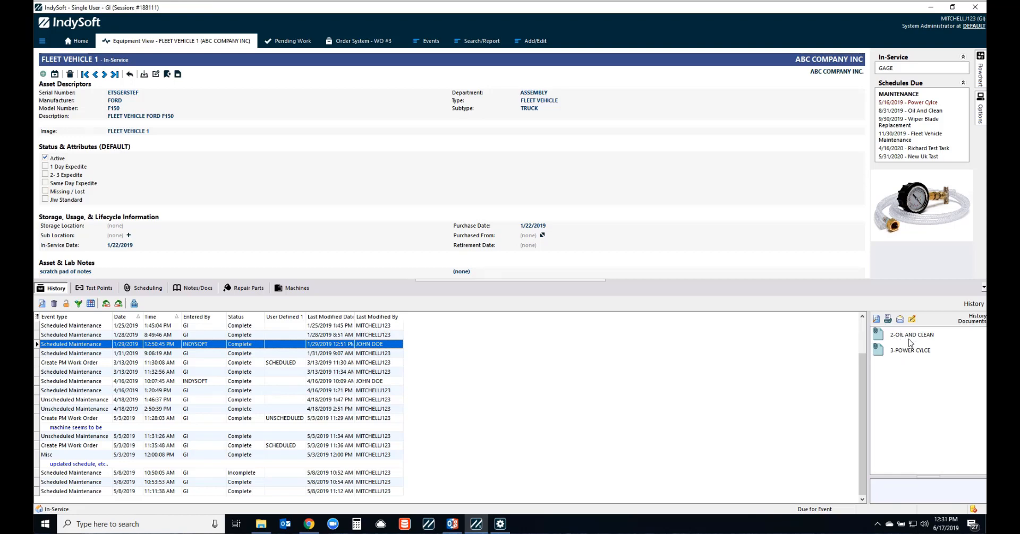
left_click(65, 354)
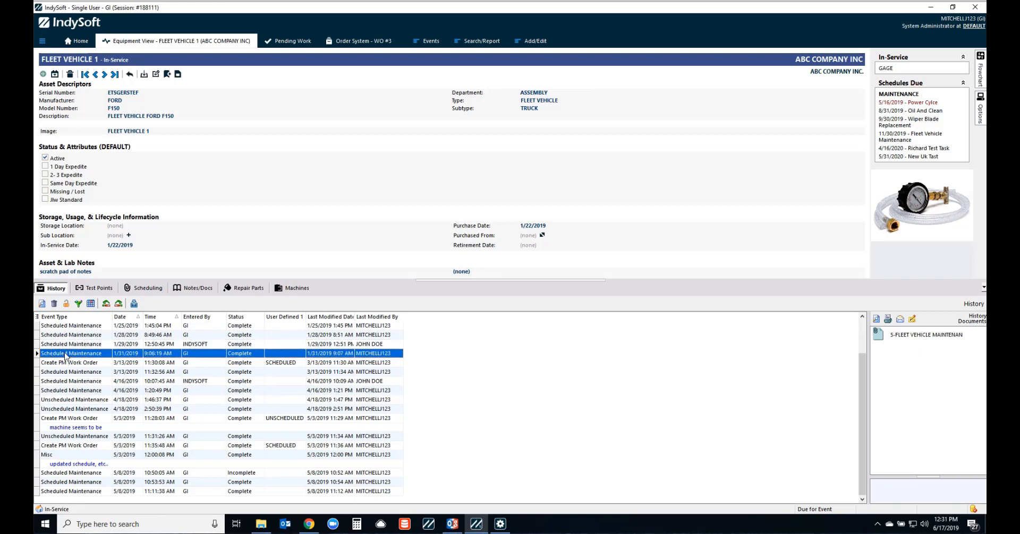
left_click(69, 335)
left_click(72, 326)
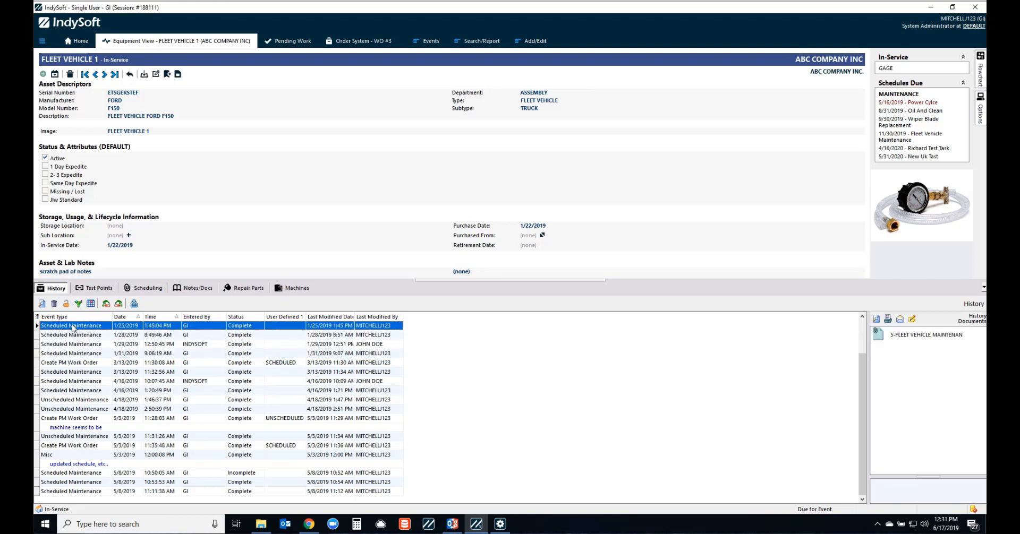
scroll(73, 328, "up", 2)
left_click(88, 345)
left_click(86, 335)
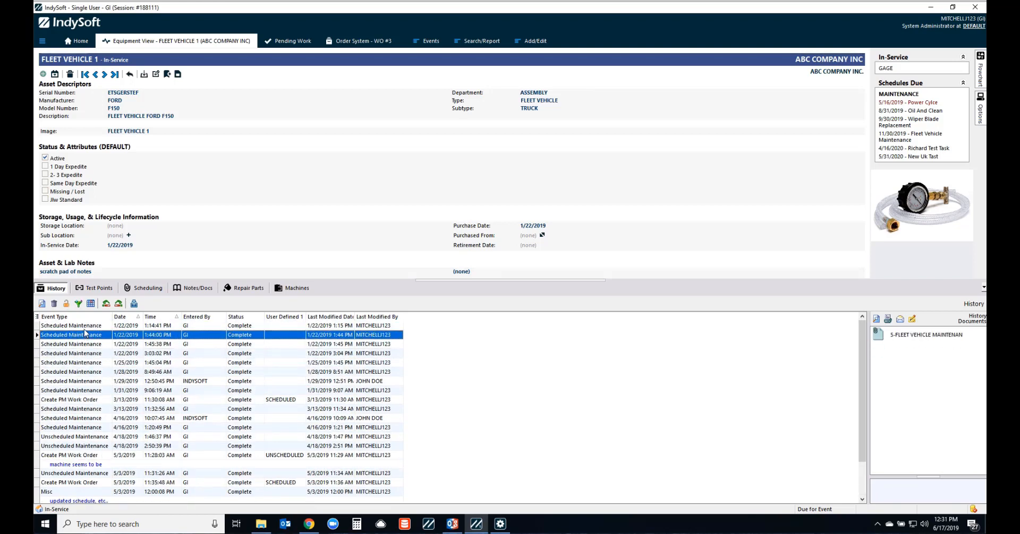
key("Up")
left_click(80, 337)
left_click(79, 346)
left_click(77, 354)
left_click(77, 362)
left_click(76, 372)
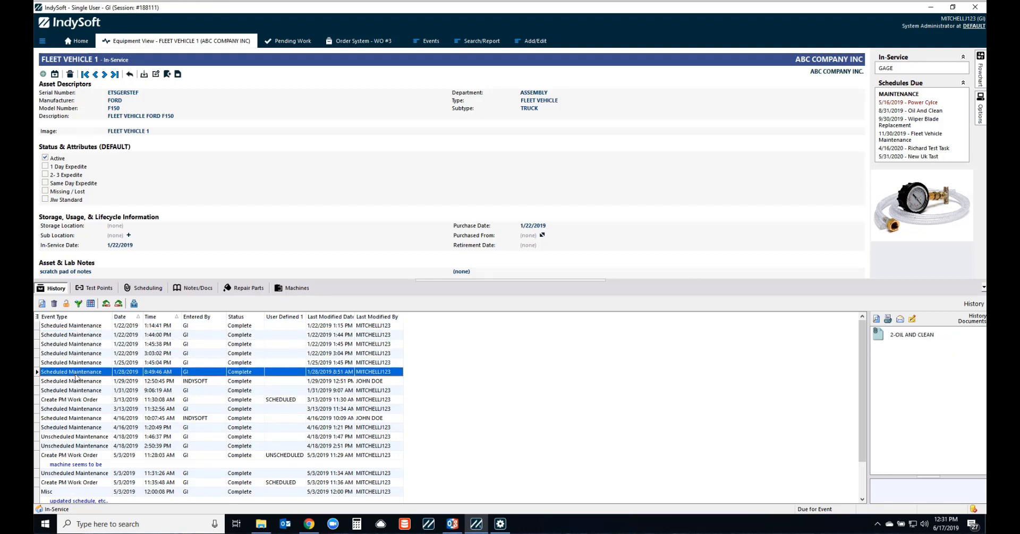
left_click(77, 381)
left_click(76, 390)
left_click(76, 399)
left_click(75, 409)
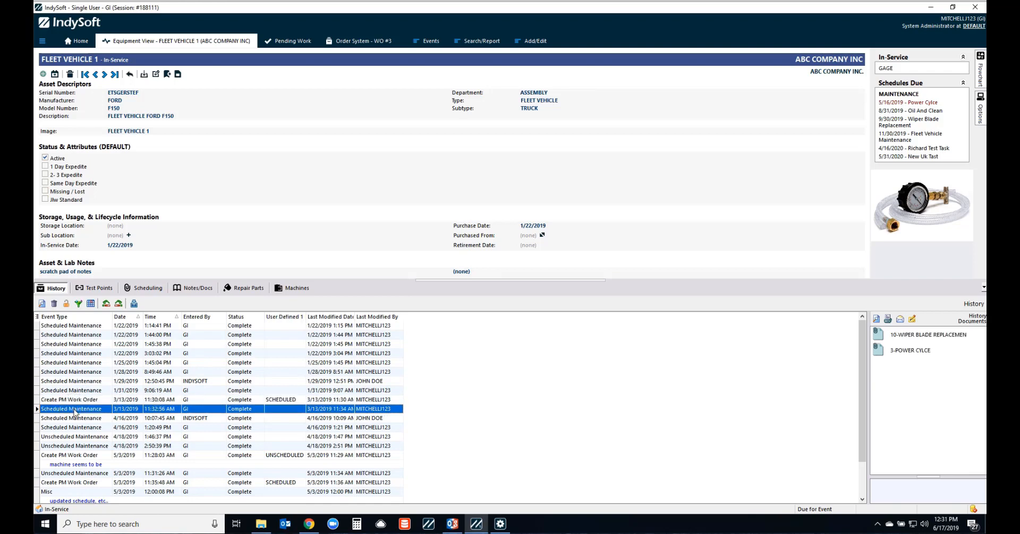
left_click(73, 418)
left_click(73, 427)
left_click(74, 437)
left_click(75, 447)
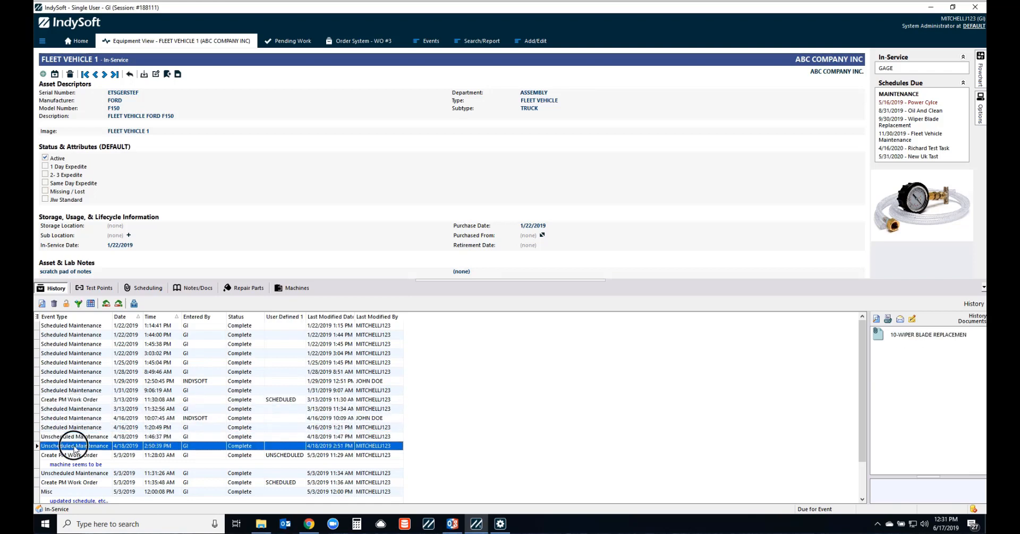
scroll(76, 446, "down", 1)
left_click(81, 428)
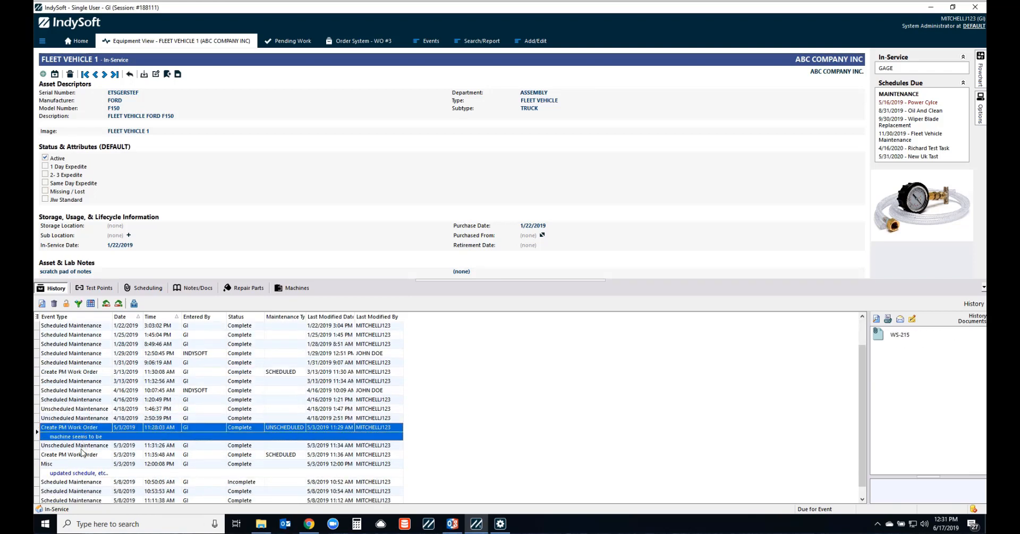
left_click(78, 446)
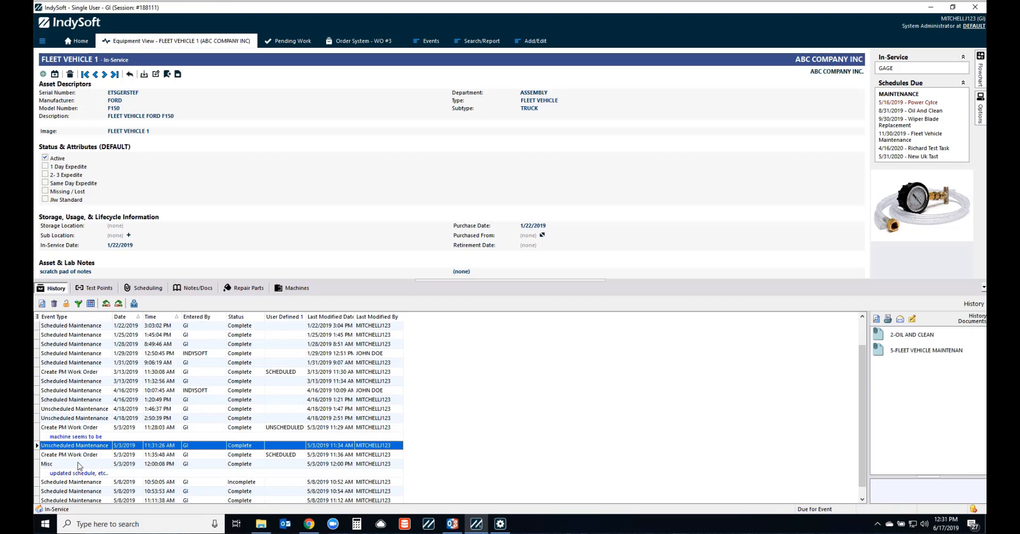
left_click(79, 483)
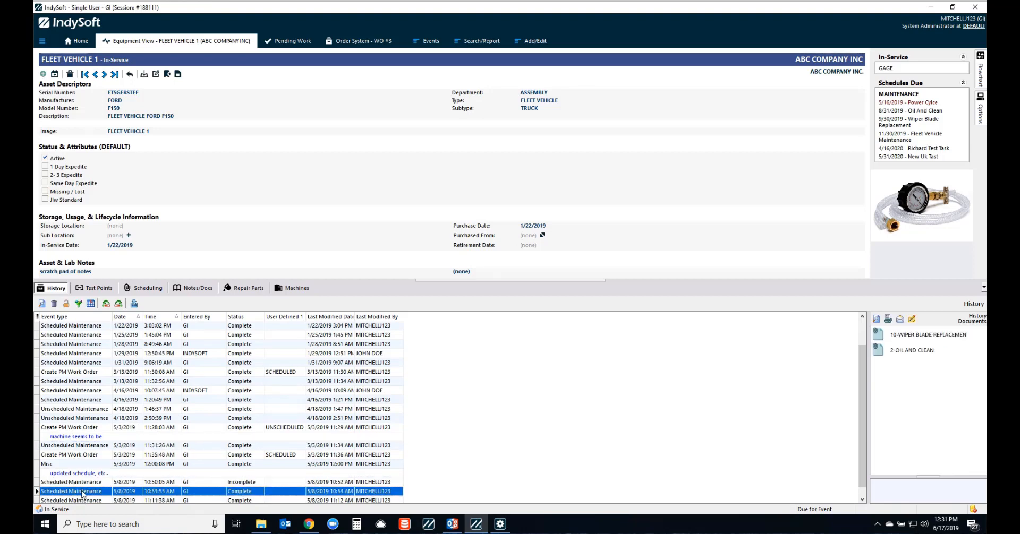
left_click(83, 501)
scroll(90, 502, "down", 1)
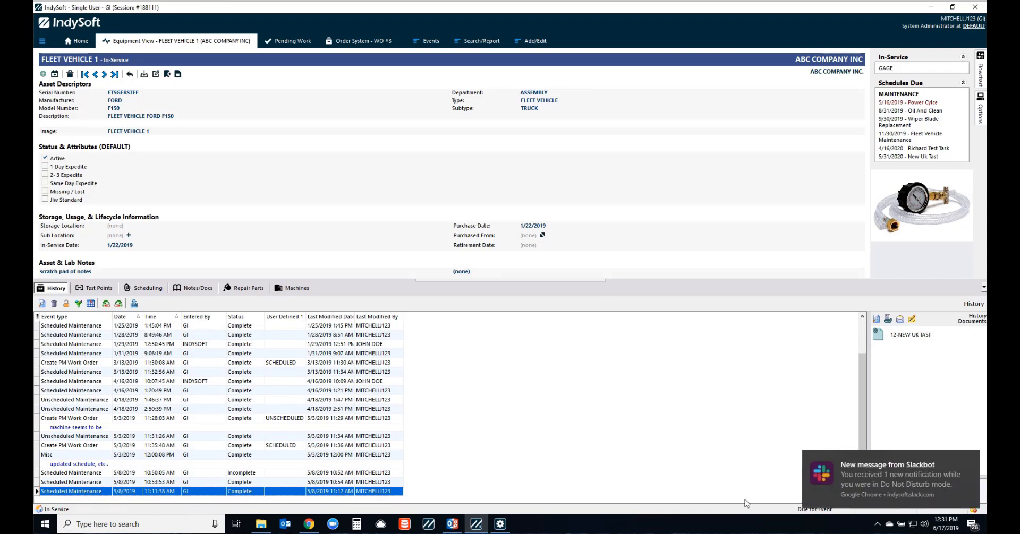
- Compare the Combine Doc and Save With Event task options with the documents of the 3/13/2019 Scheduled Maintenance event
left_click(971, 462)
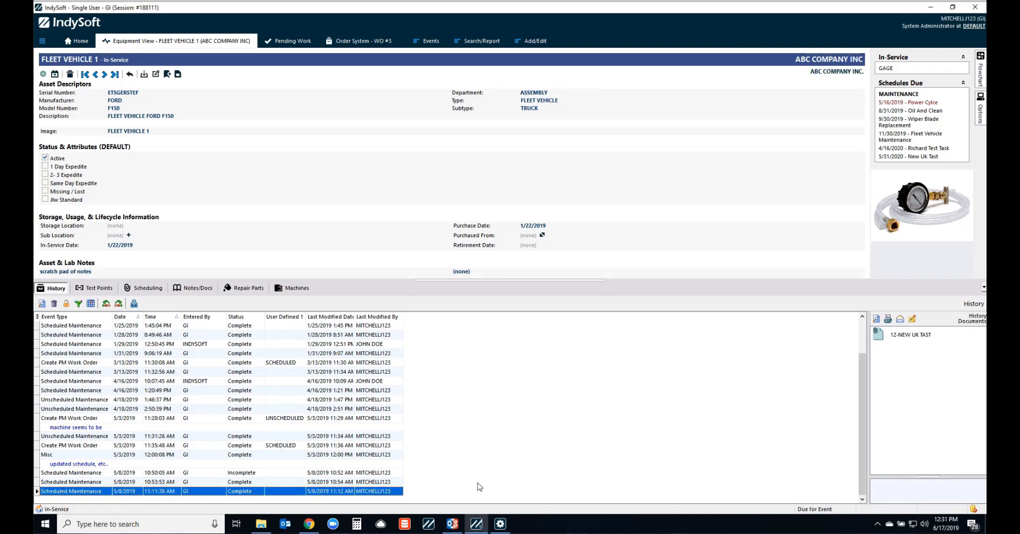
left_click(499, 524)
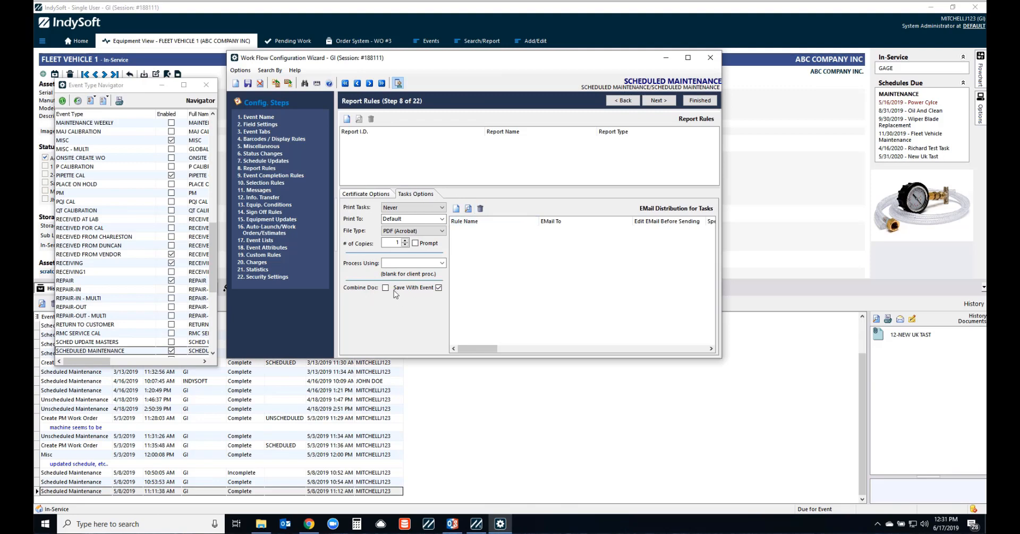
left_click(62, 373)
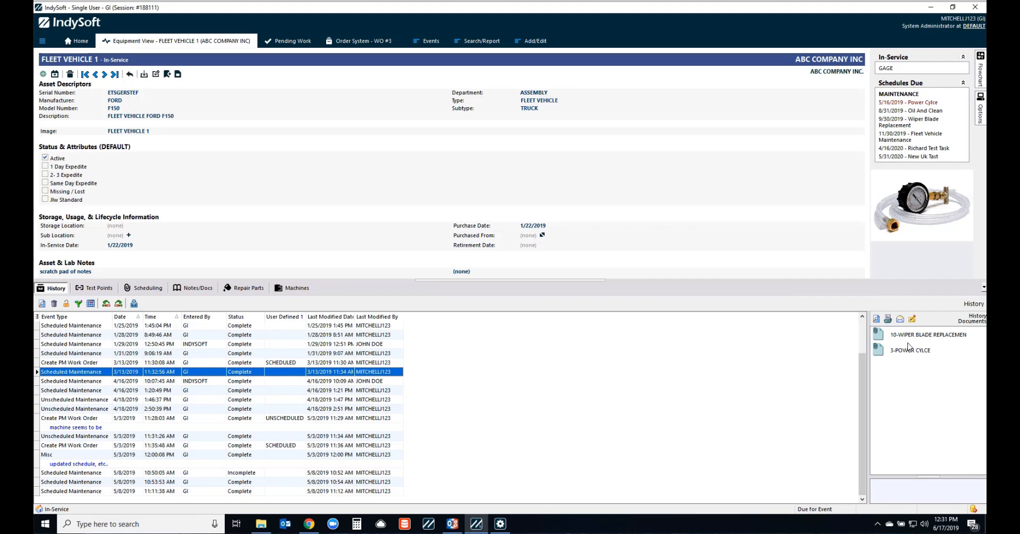
left_click(499, 525)
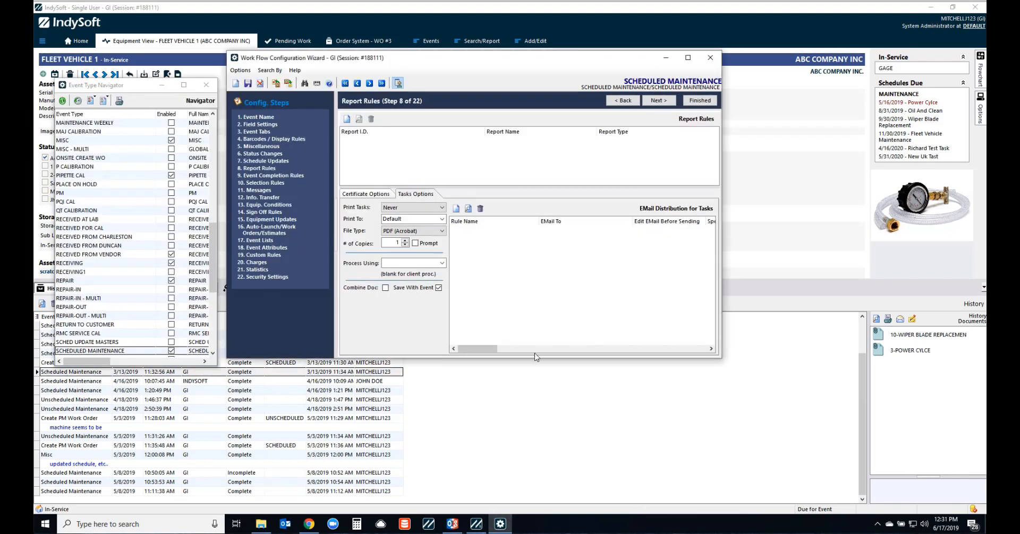
- Recheck the SCHEDULED MAINTENANCE field settings, event tabs, schedule update window and report rules, cancelling the schedule dialog without changes
left_click(256, 126)
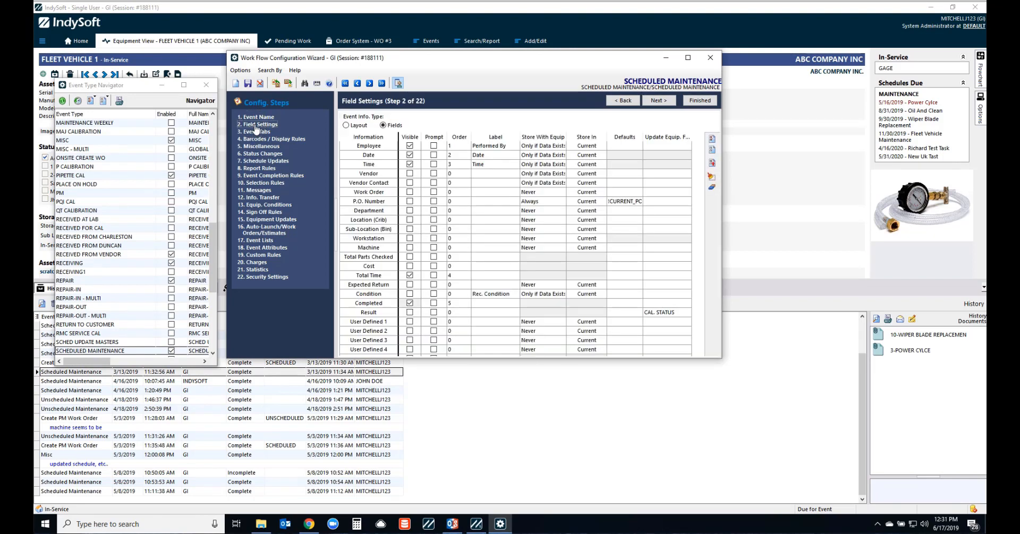
left_click(258, 131)
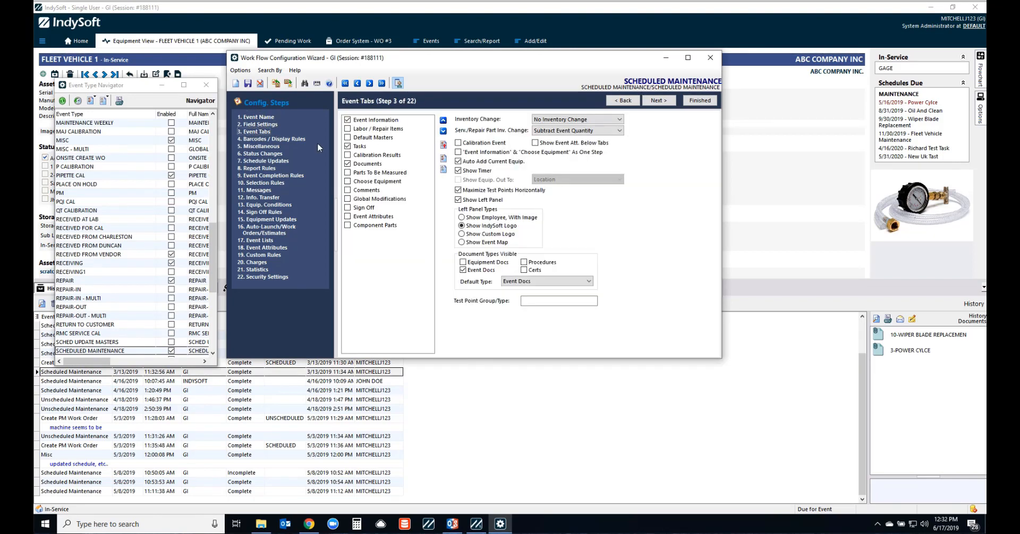
left_click(271, 160)
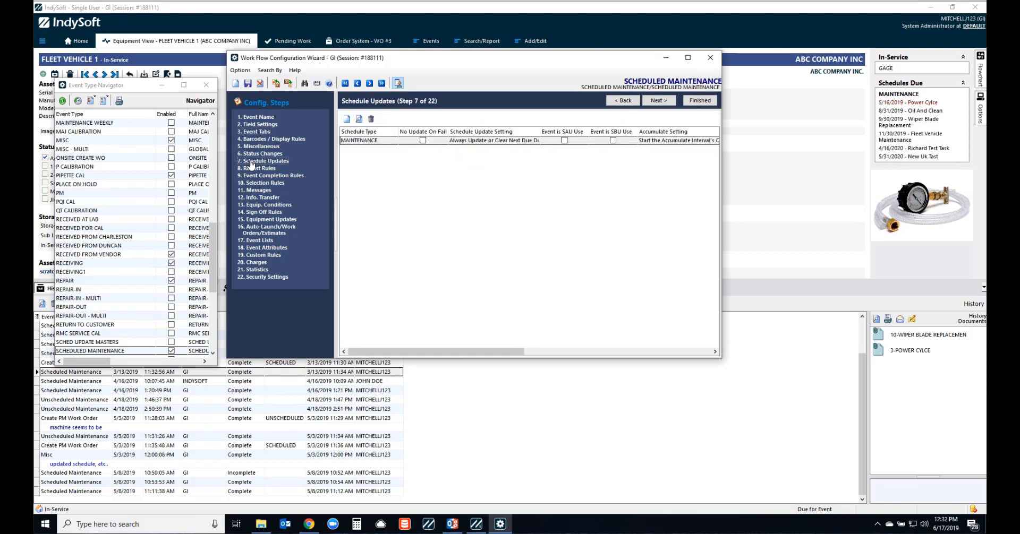
double_click(372, 141)
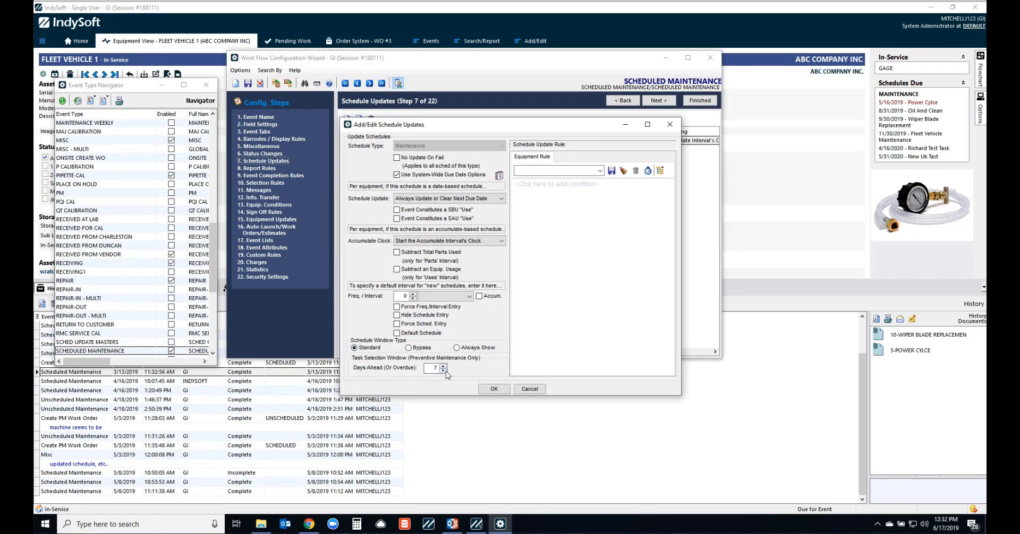
left_click(527, 391)
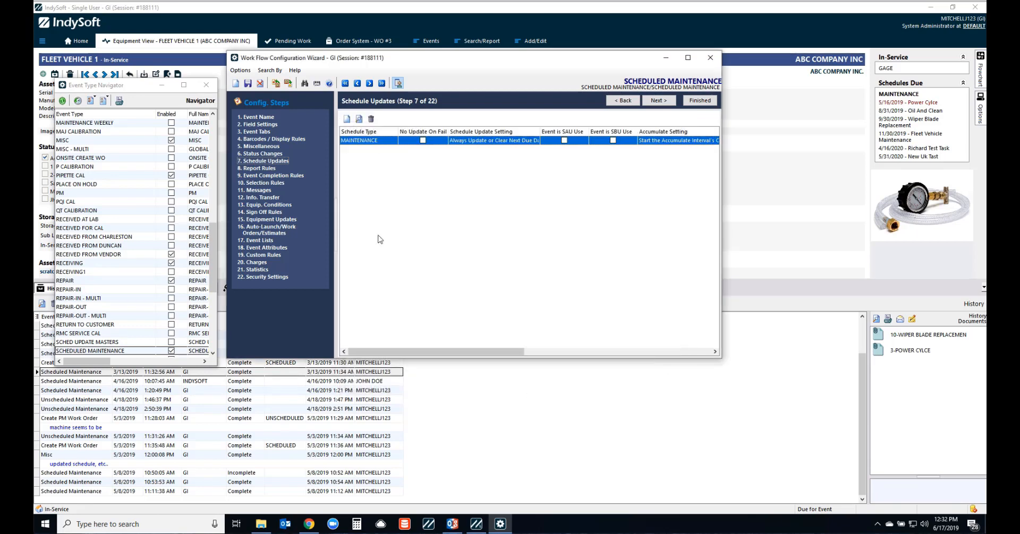
left_click(265, 168)
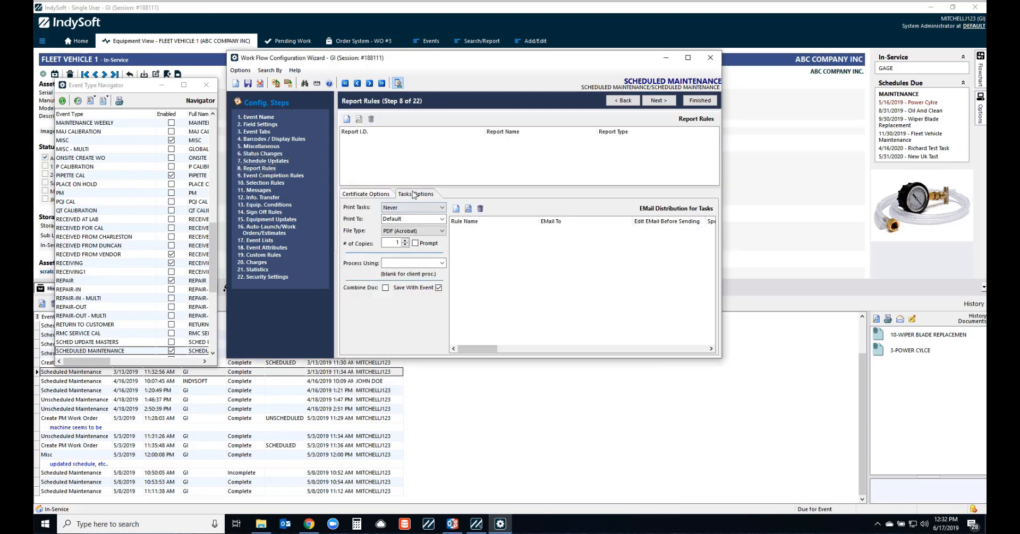